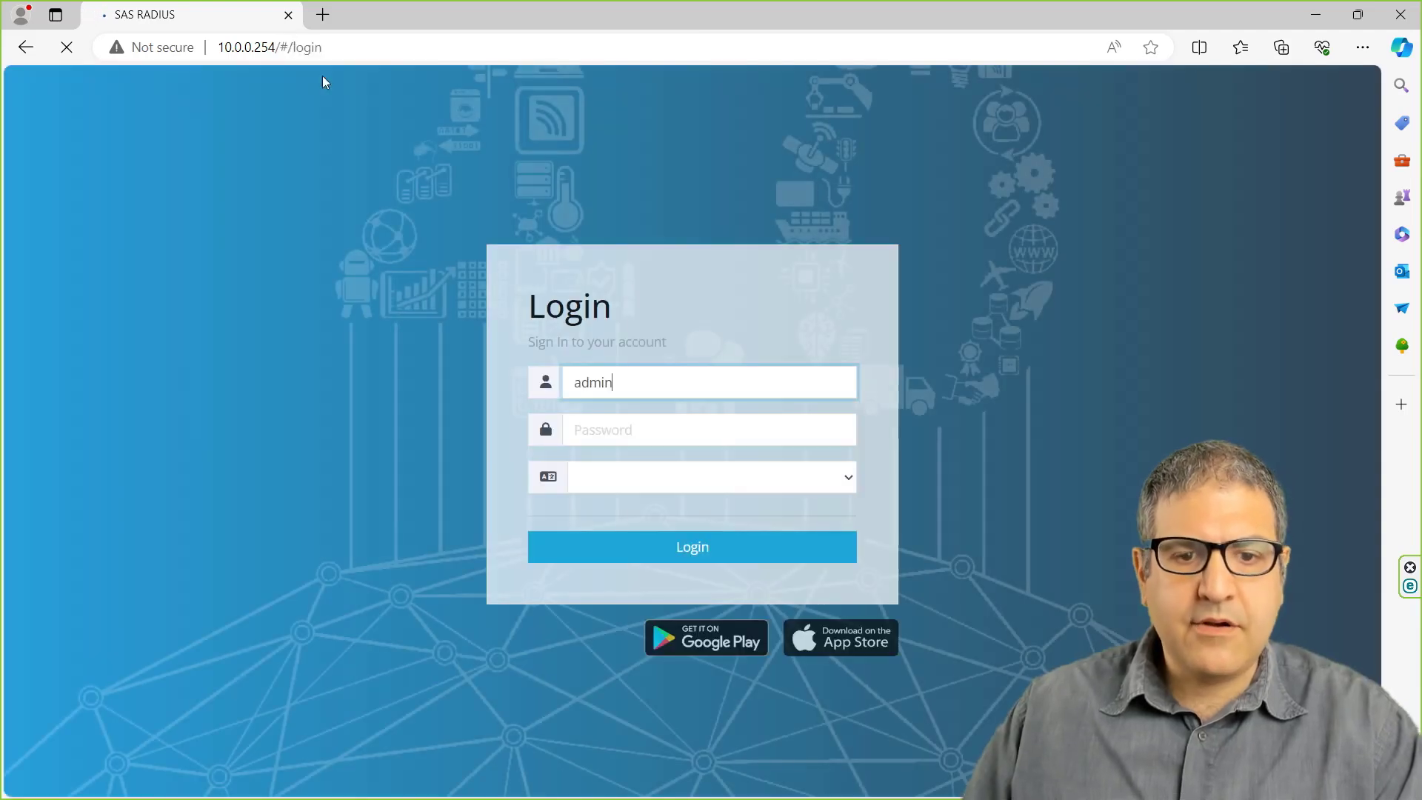
Sign in to the admin panel with the administrator credentials, leaving the login language unchanged
{"action": "left_click", "coordinate": [654, 437]}
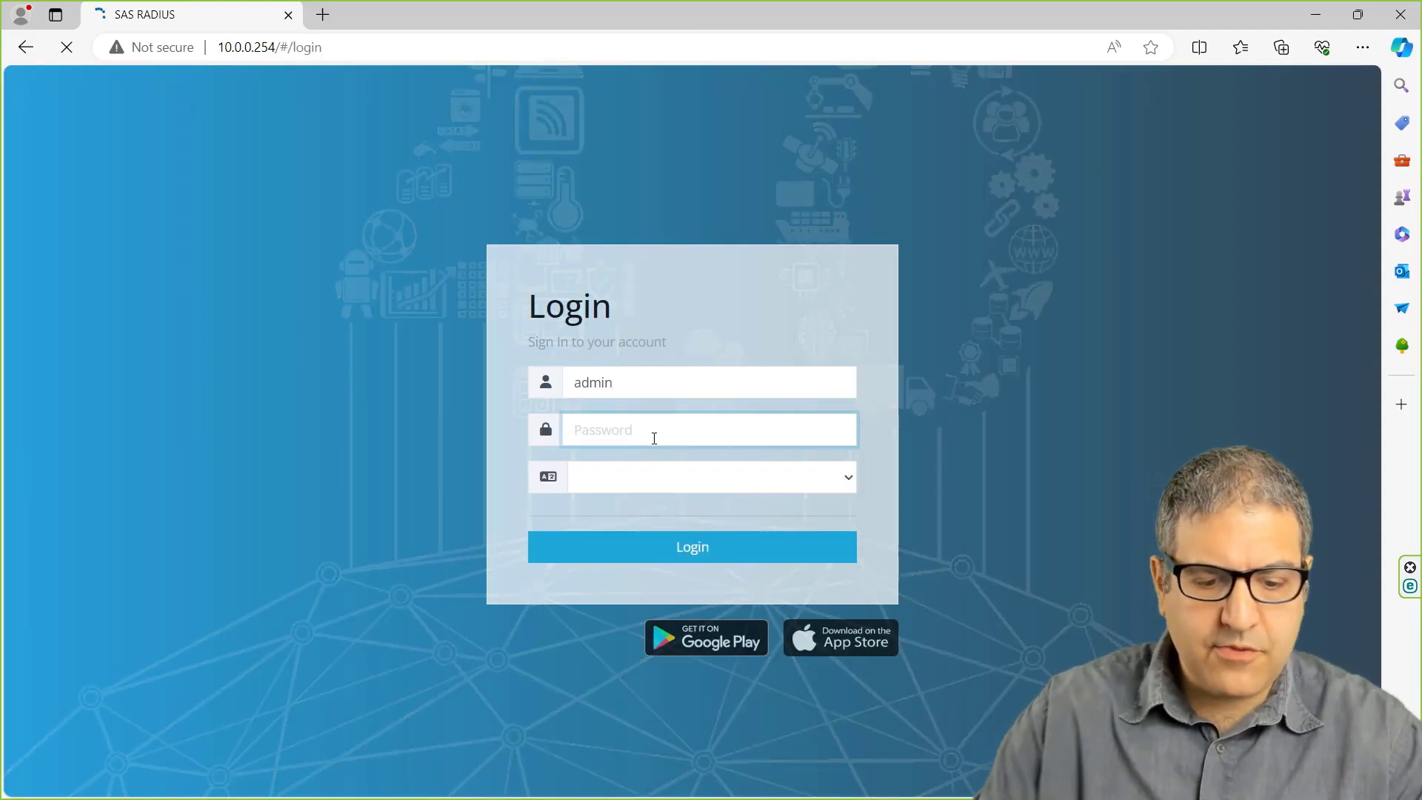
{"action": "type", "text": "admin"}
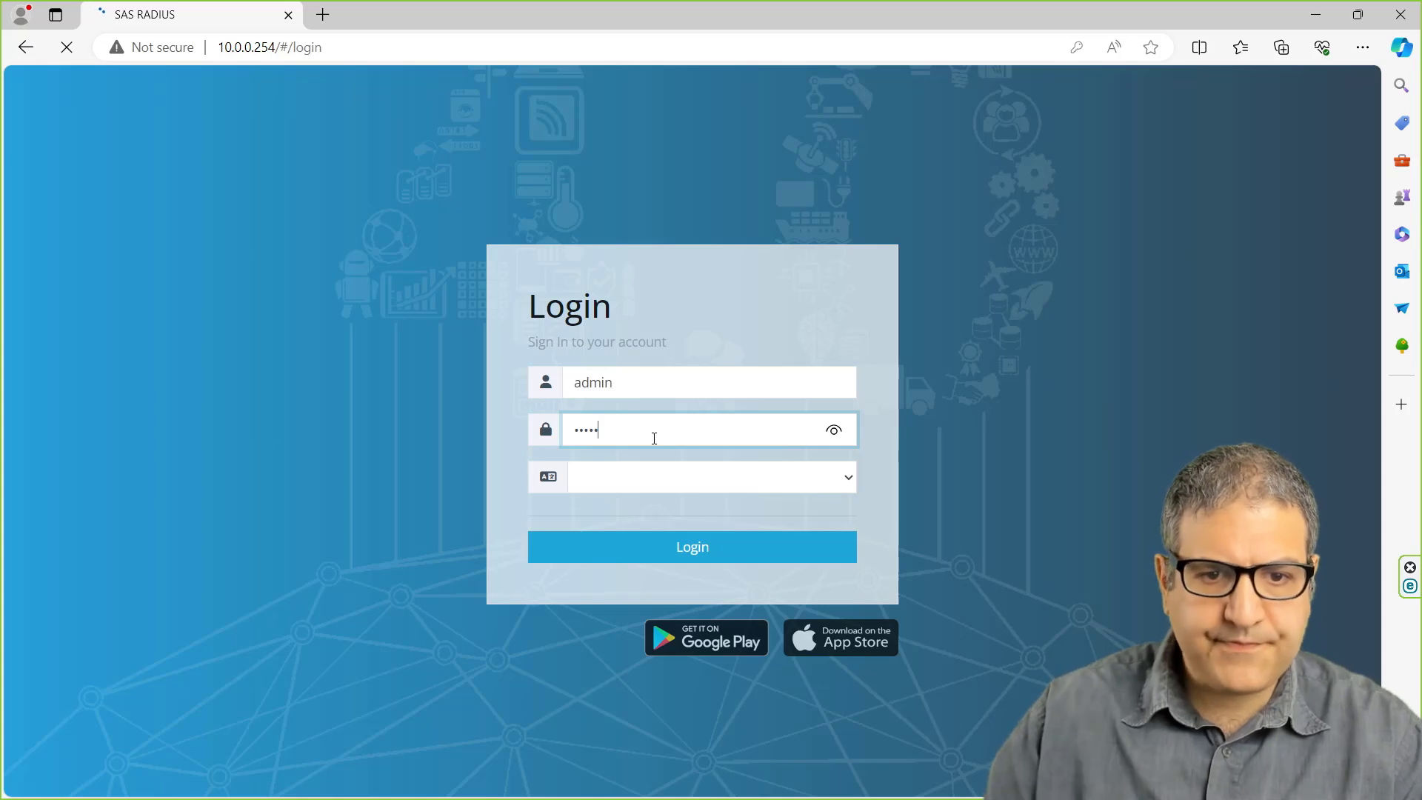
{"action": "left_click", "coordinate": [724, 520]}
{"action": "left_click", "coordinate": [714, 524]}
{"action": "left_click", "coordinate": [675, 593]}
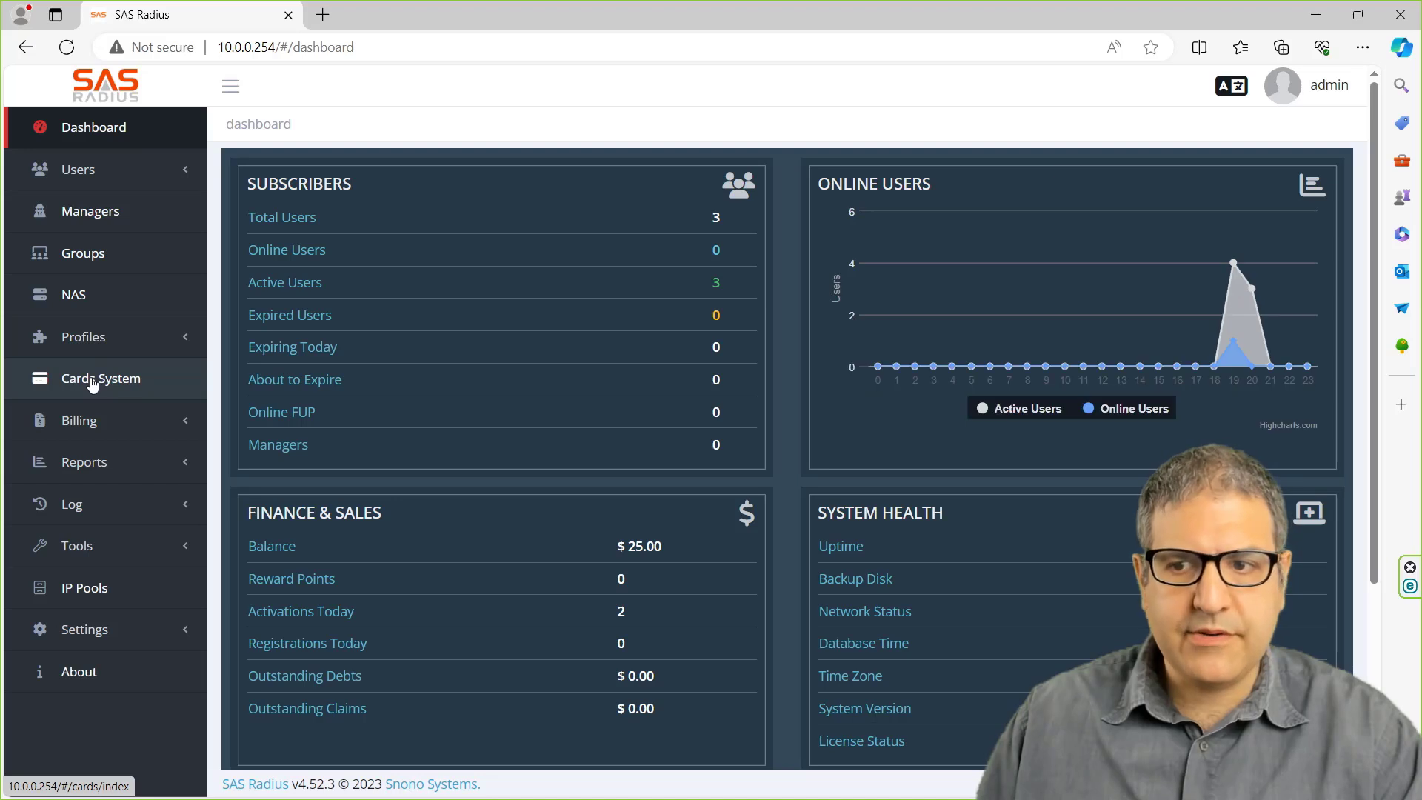
Review the Users List, then open the service Profiles list
{"action": "left_click", "coordinate": [91, 168]}
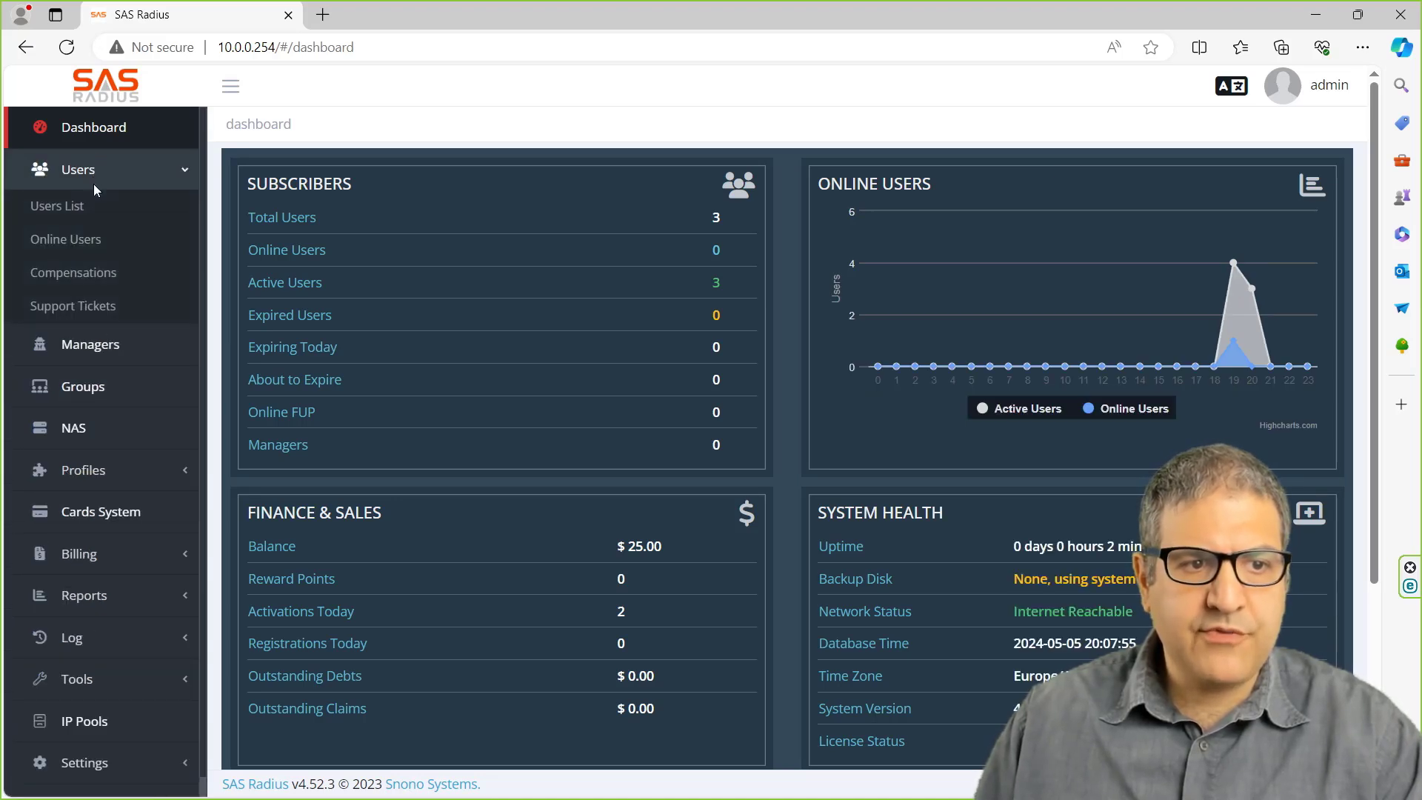
{"action": "left_click", "coordinate": [62, 209]}
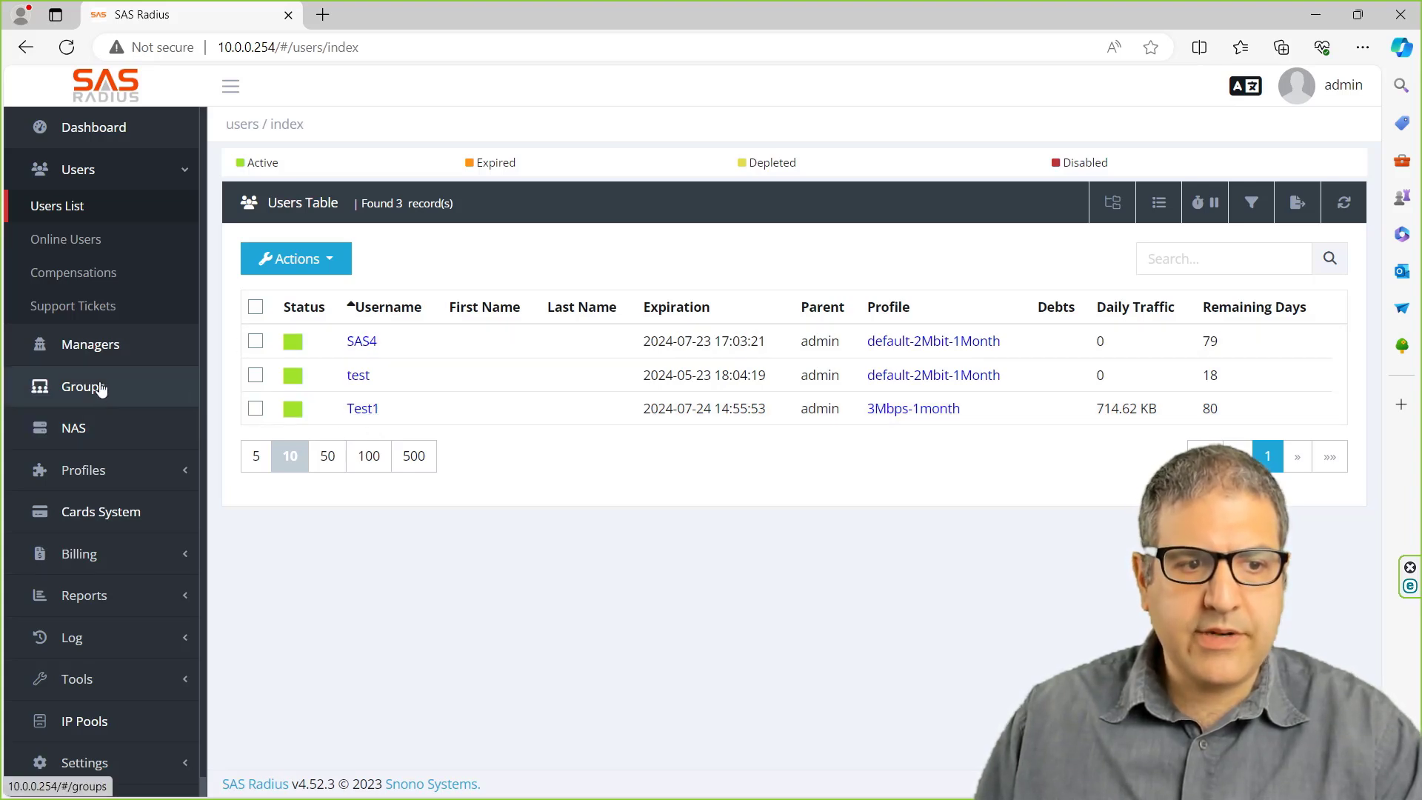
{"action": "left_click", "coordinate": [111, 470]}
{"action": "left_click", "coordinate": [84, 510]}
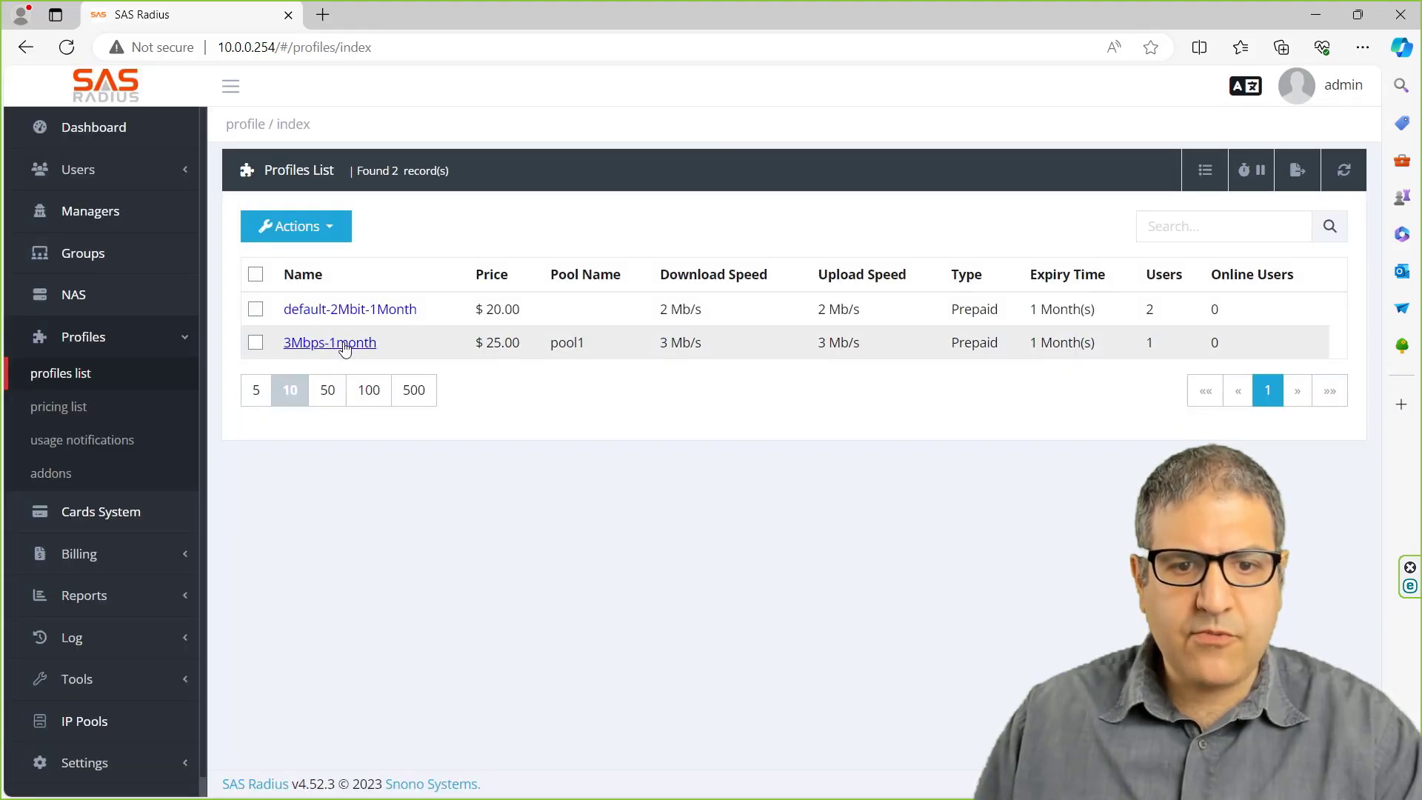
Highlight the 3Mbps-1month profile's $25.00 price, then go to the Cards System page
{"action": "left_click_drag", "start_coordinate": [524, 348], "coordinate": [492, 352]}
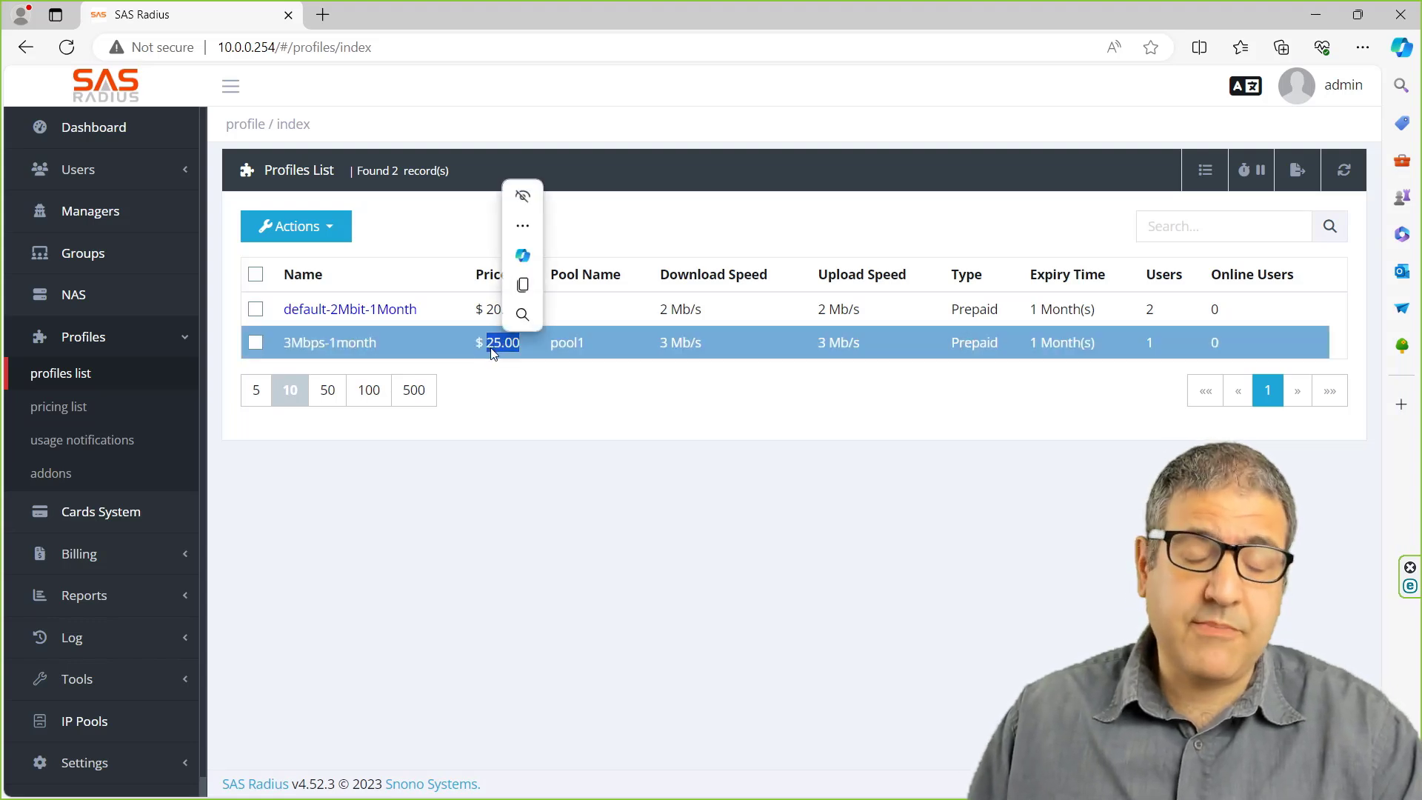
{"action": "key", "text": "ctrl+c"}
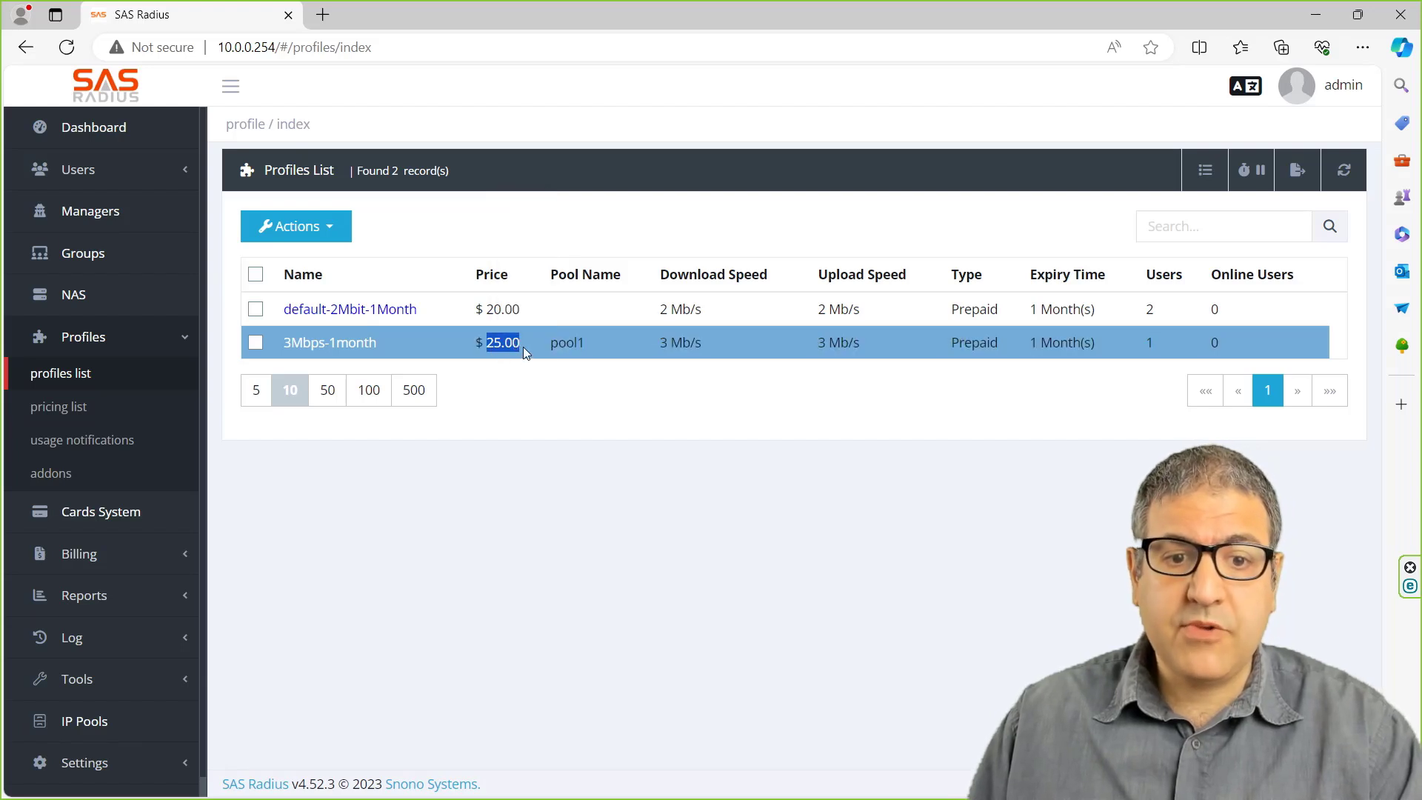
{"action": "left_click", "coordinate": [496, 343]}
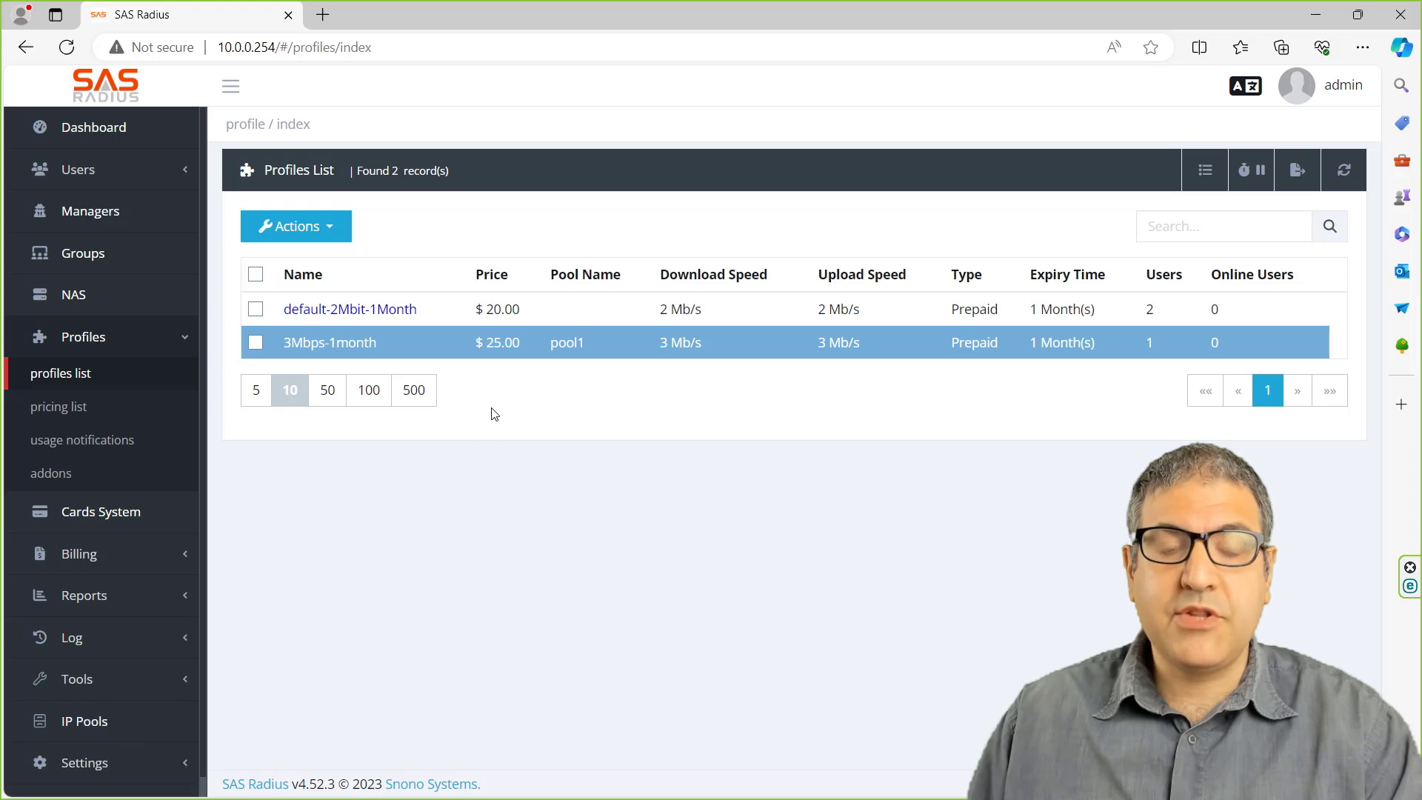
{"action": "left_click", "coordinate": [115, 514]}
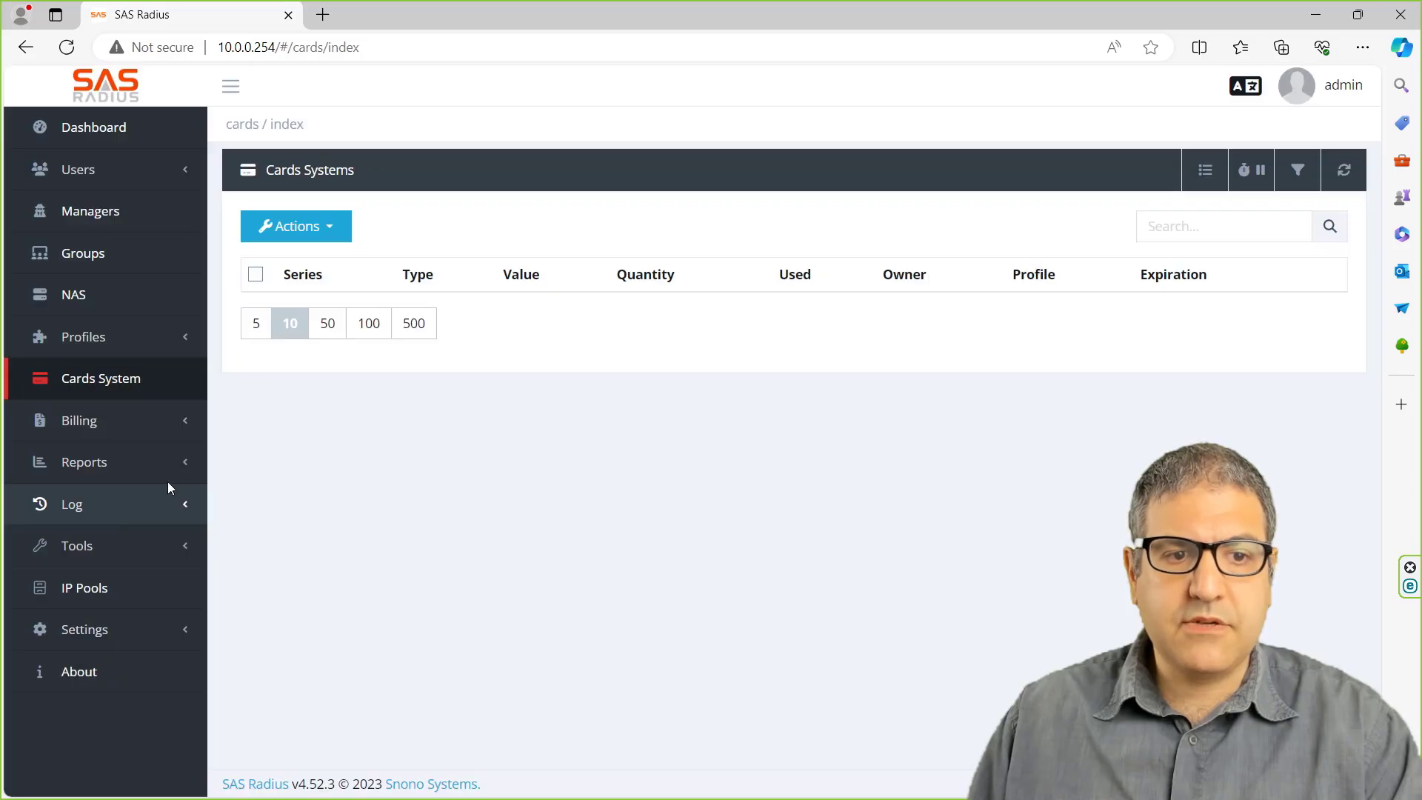
Open the Cards Generator form, confirm the type stays Refill Card, then head back to Users
{"action": "left_click", "coordinate": [297, 224]}
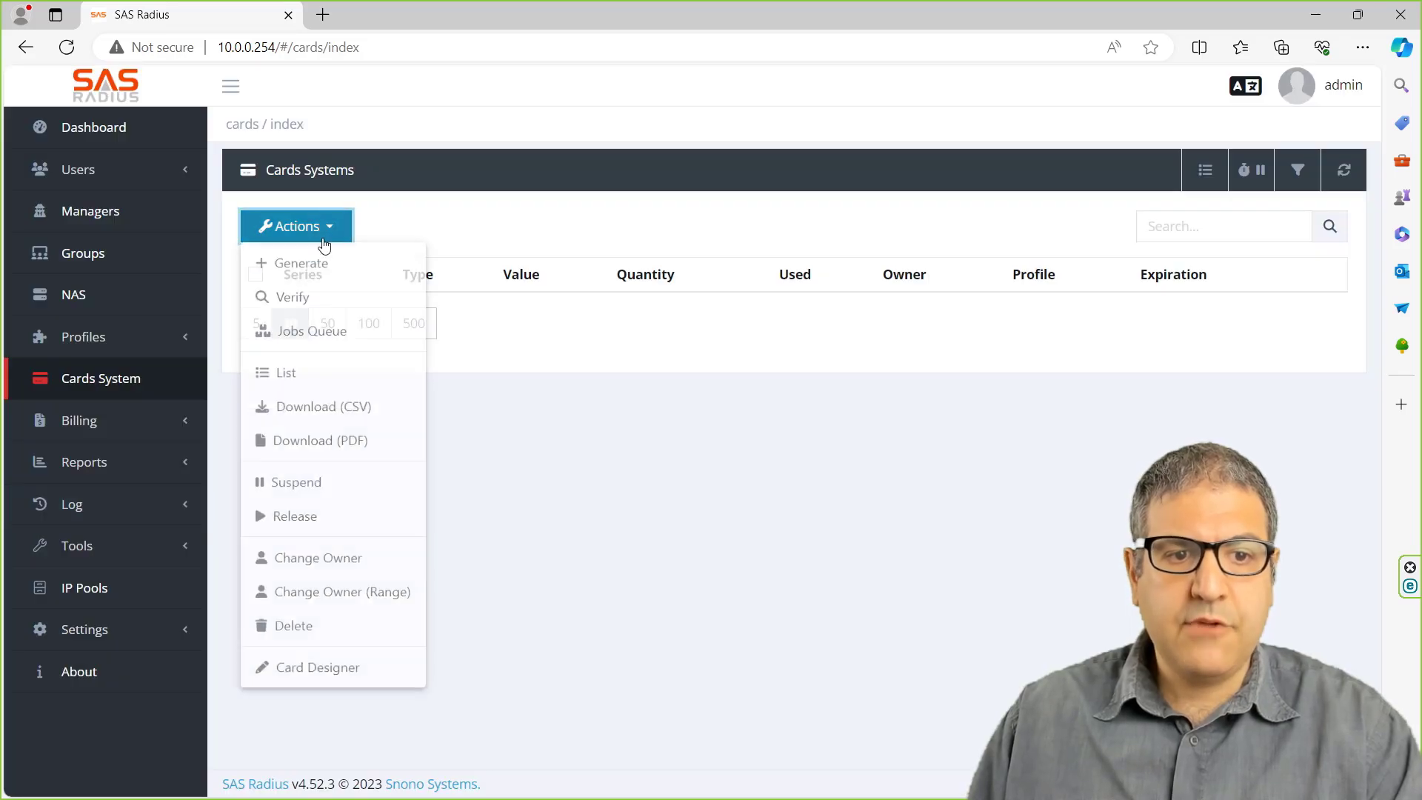
{"action": "left_click", "coordinate": [306, 265]}
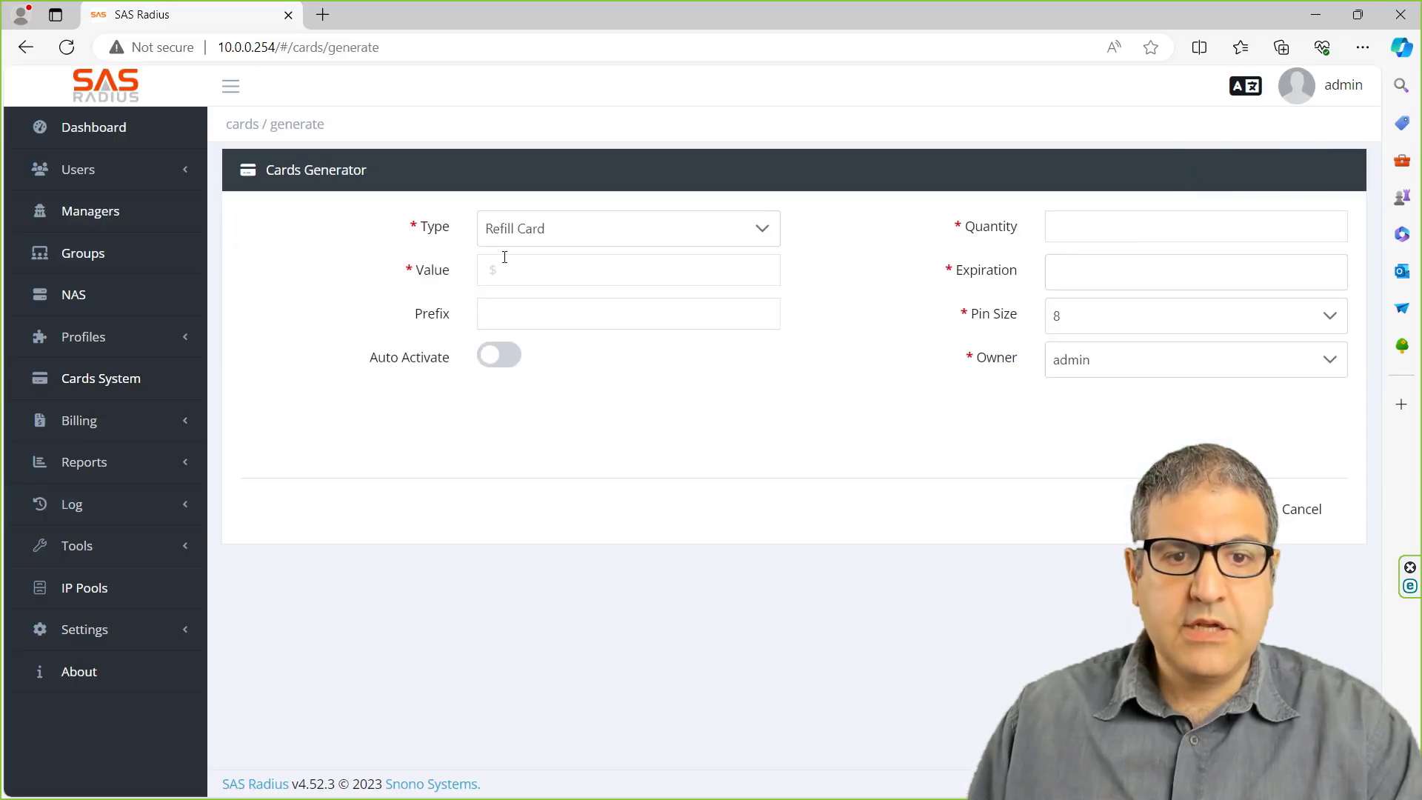
{"action": "left_click", "coordinate": [577, 245]}
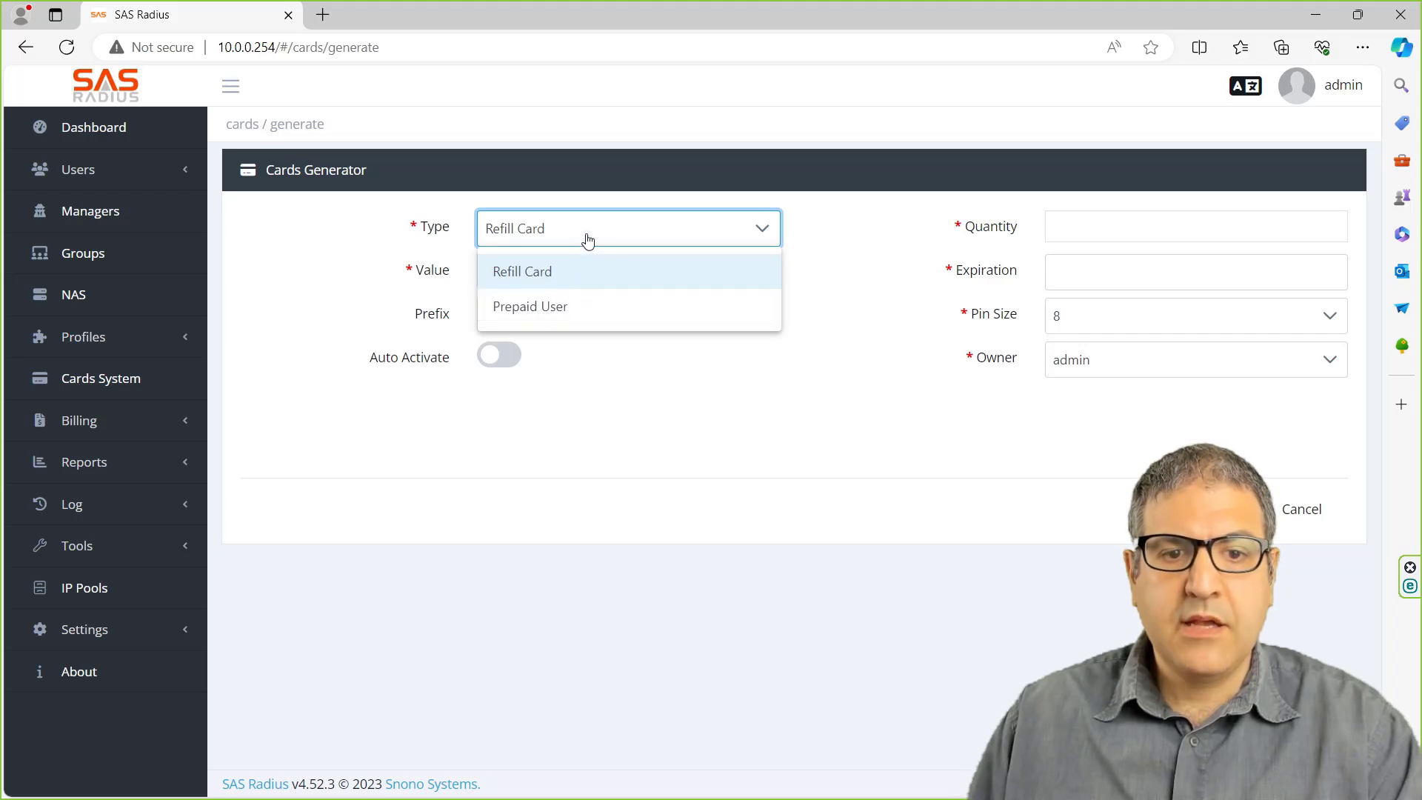
{"action": "left_click", "coordinate": [563, 274]}
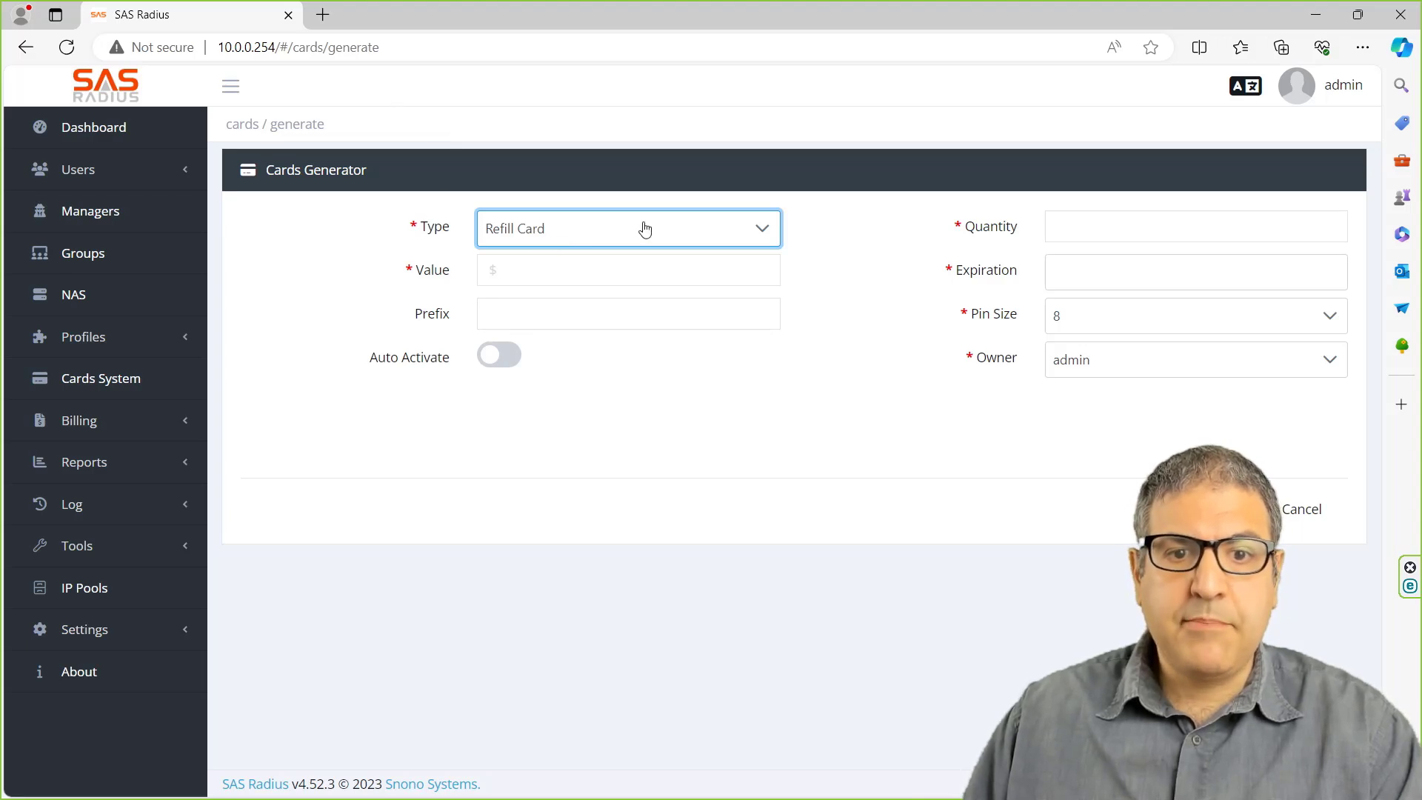
{"action": "left_click", "coordinate": [99, 170]}
Start a new user from the Users List and enter the username Test2
{"action": "left_click", "coordinate": [90, 205]}
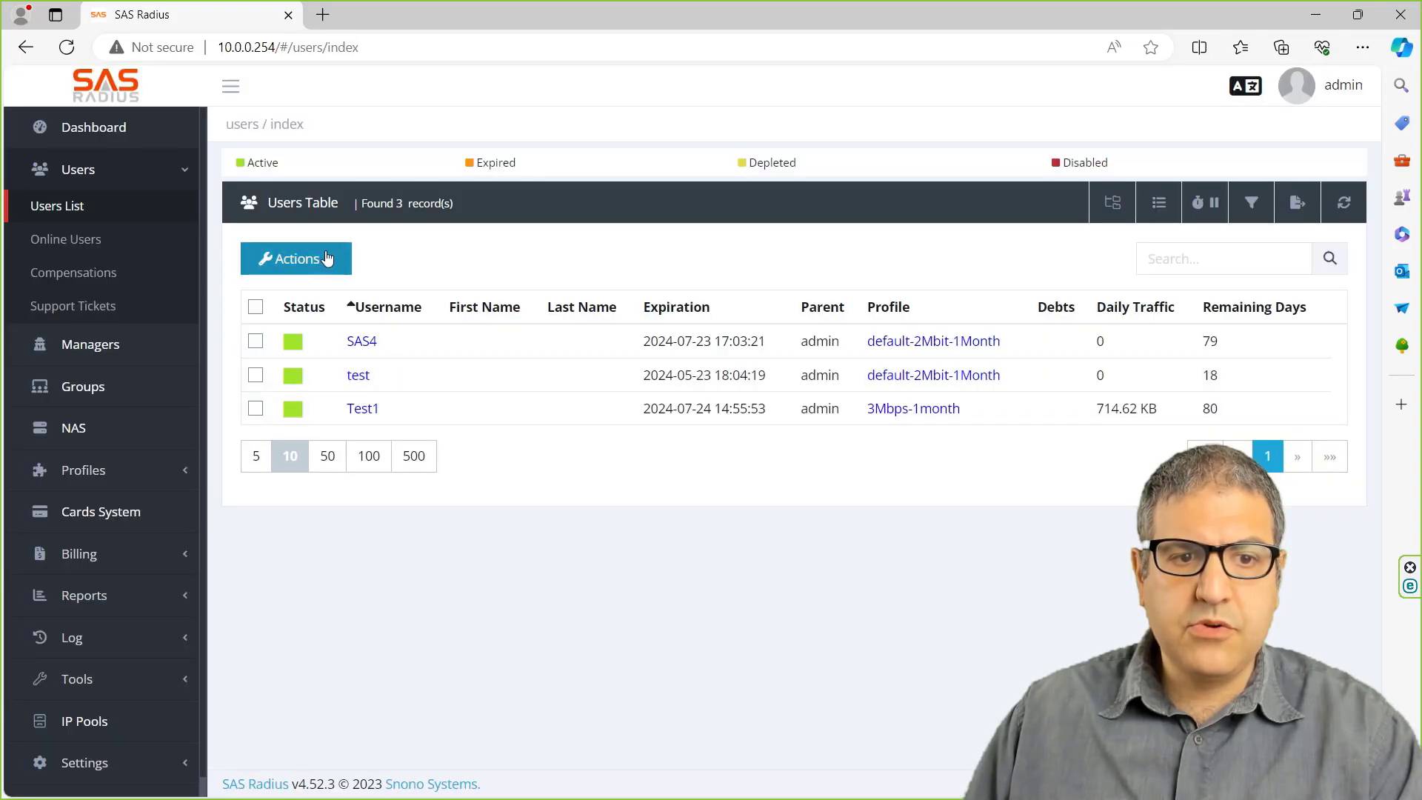
{"action": "left_click", "coordinate": [326, 259]}
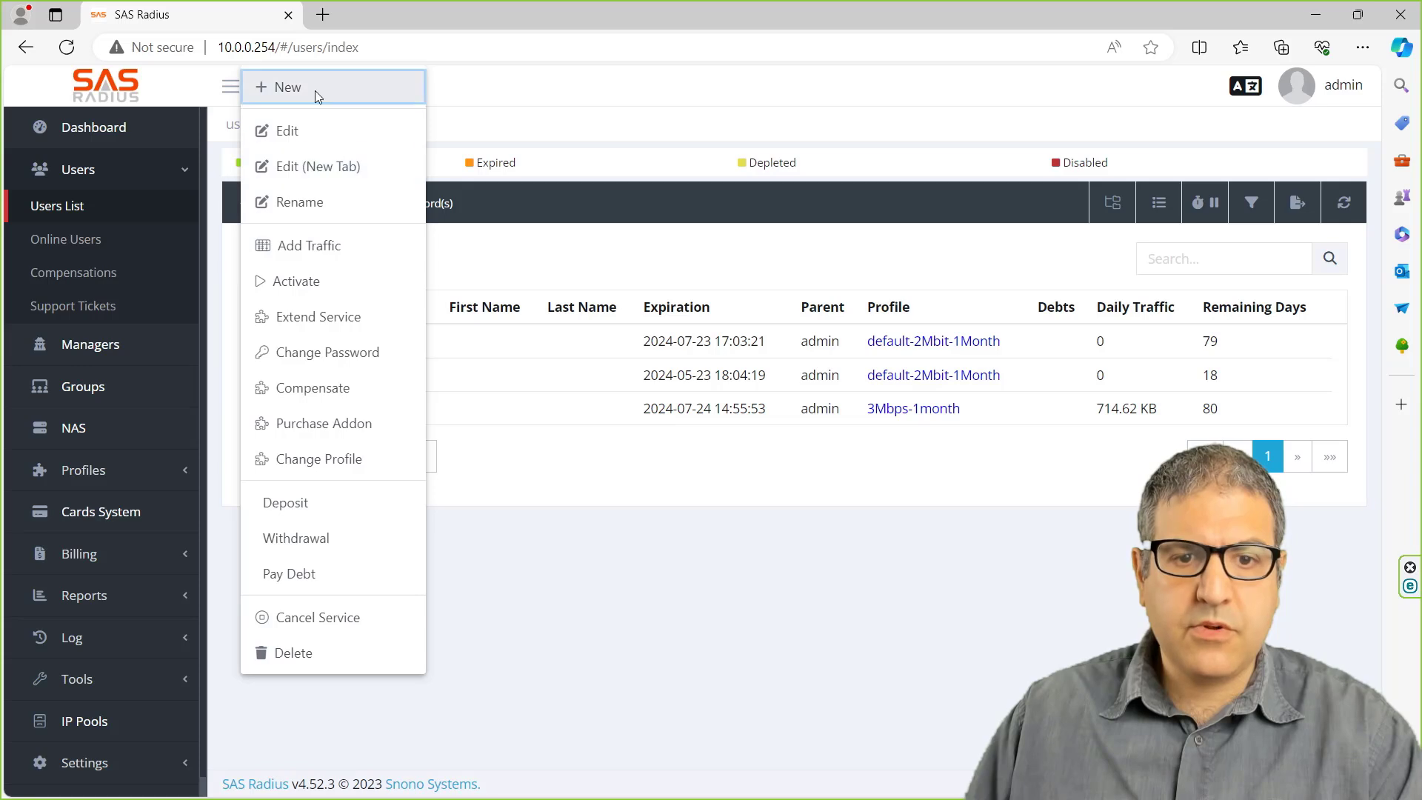
{"action": "left_click", "coordinate": [314, 90]}
{"action": "left_click", "coordinate": [541, 311]}
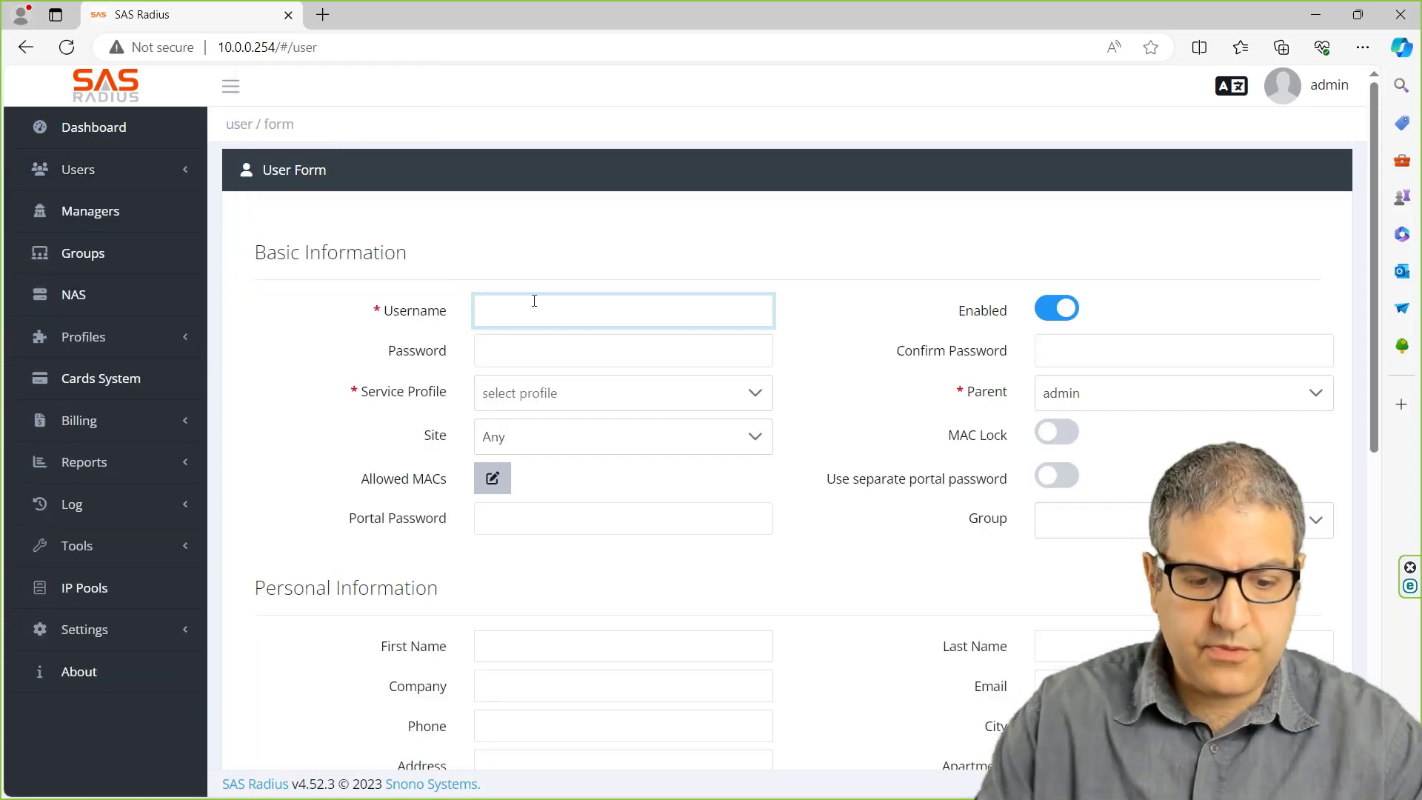
{"action": "key", "text": "Tab"}
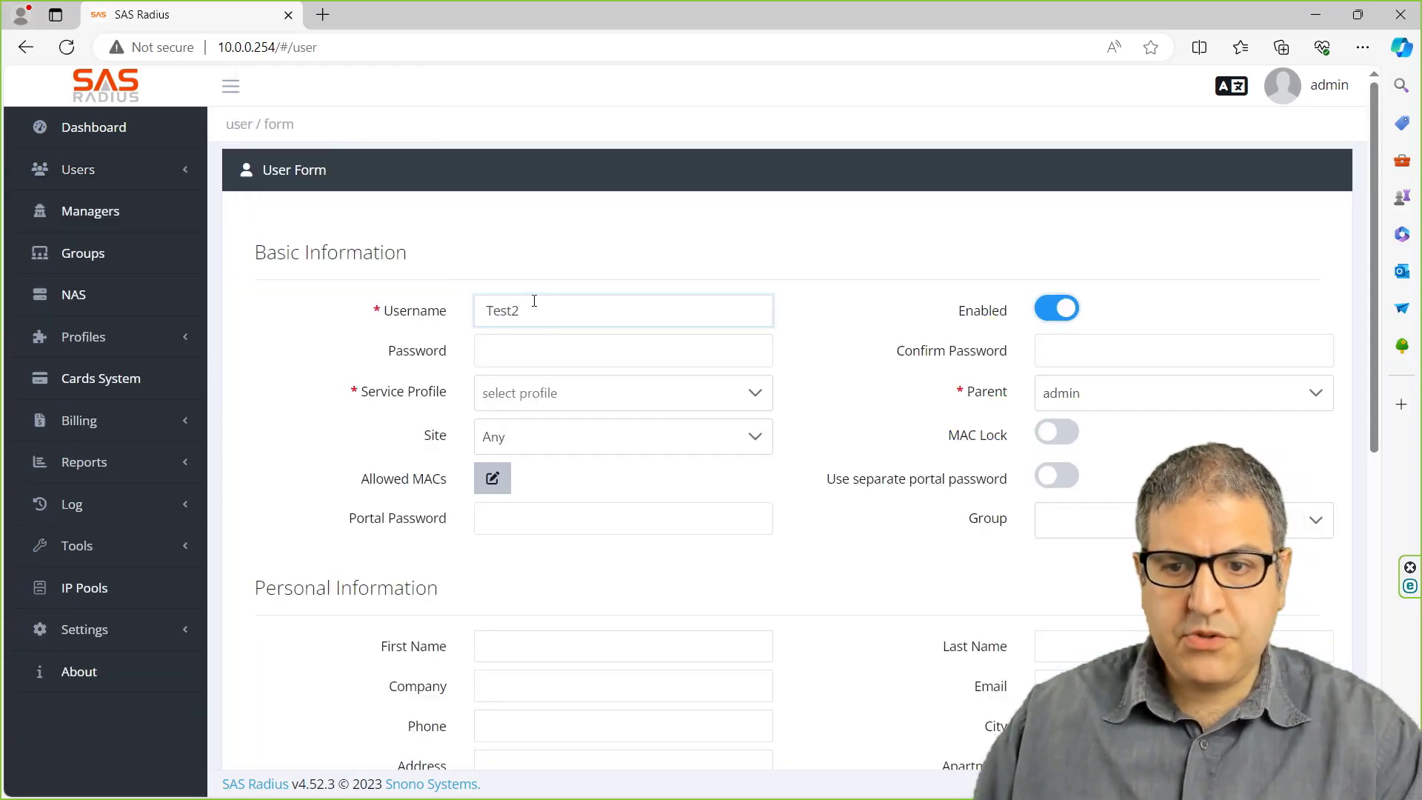
Fill in the password and its confirmation, assign the 3Mbps-1month profile, and save the user
{"action": "left_click", "coordinate": [539, 345]}
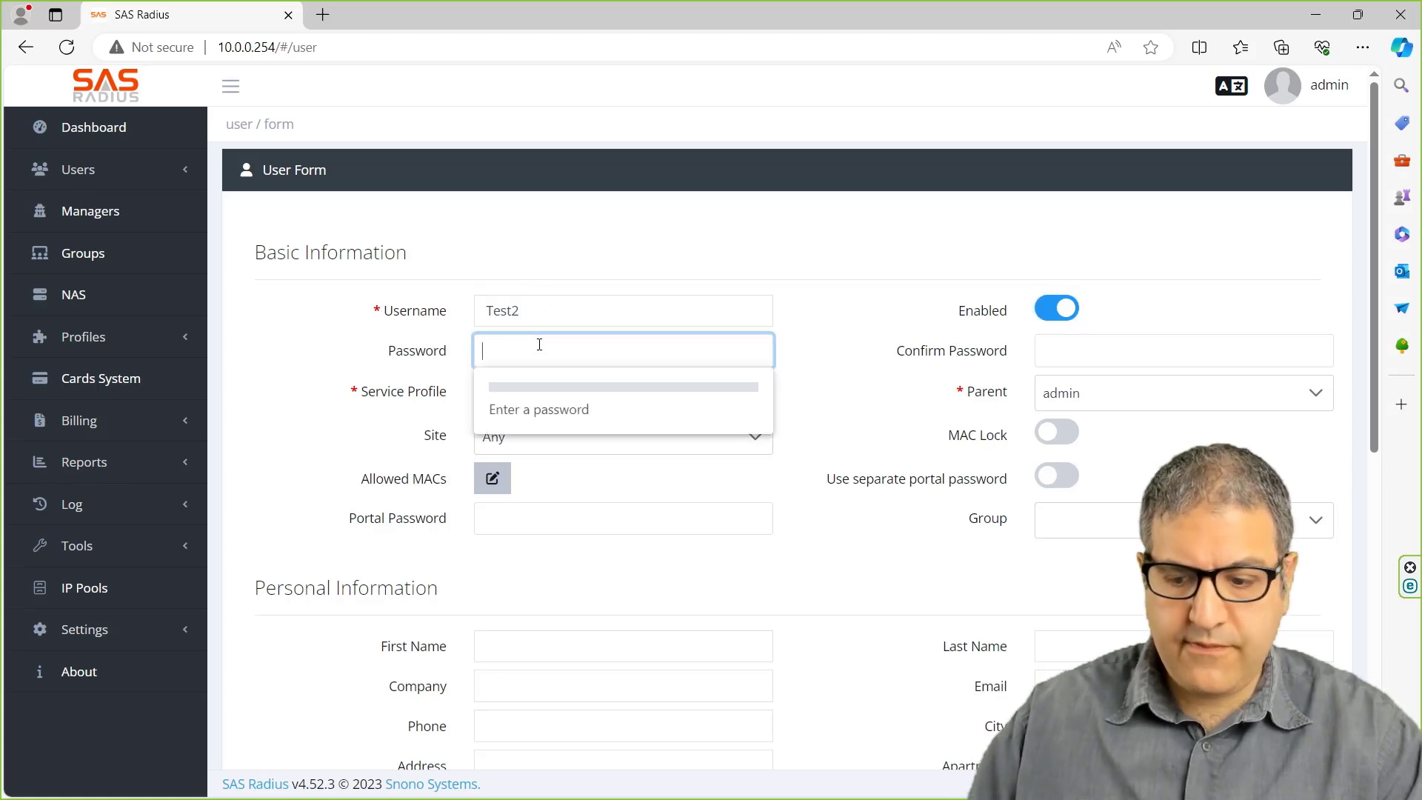
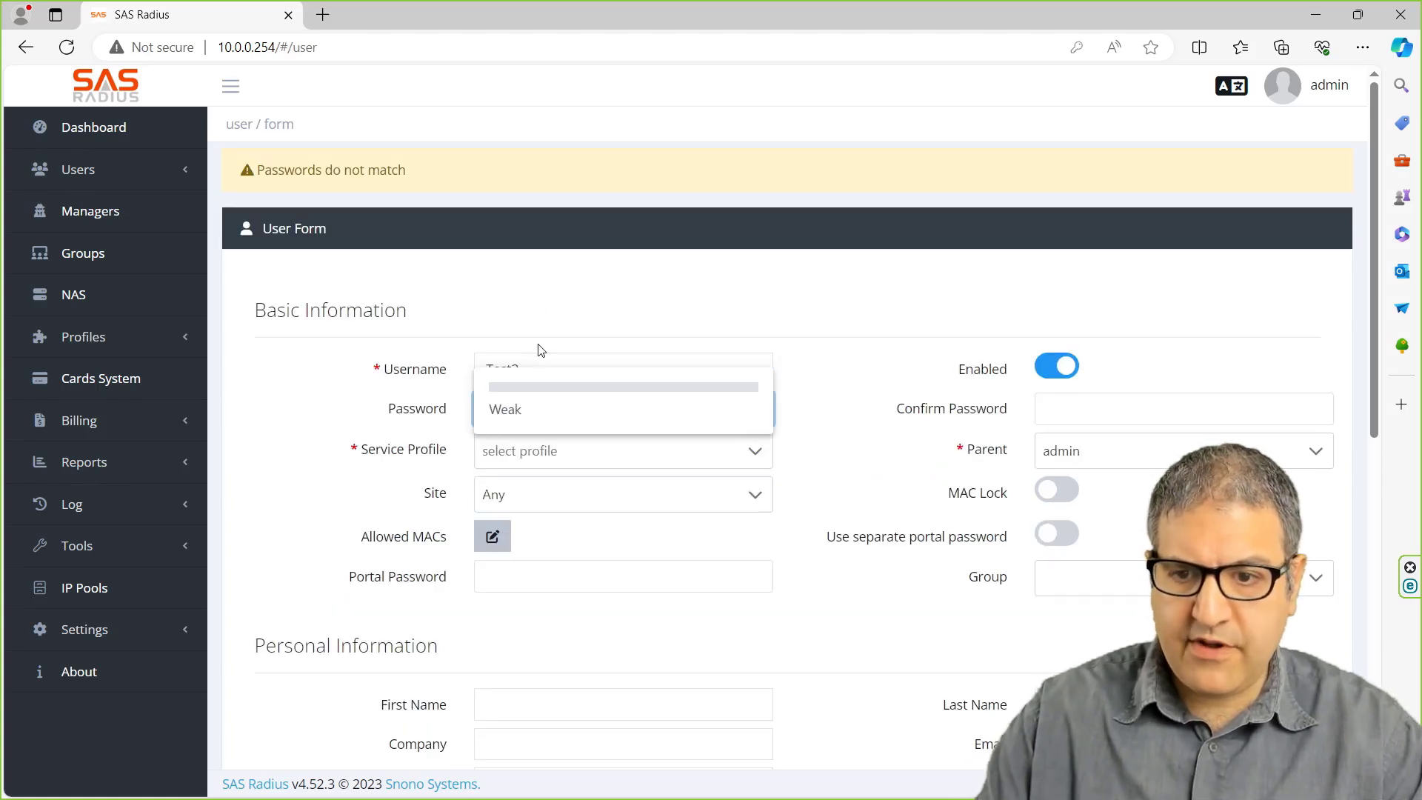
{"action": "key", "text": "Tab"}
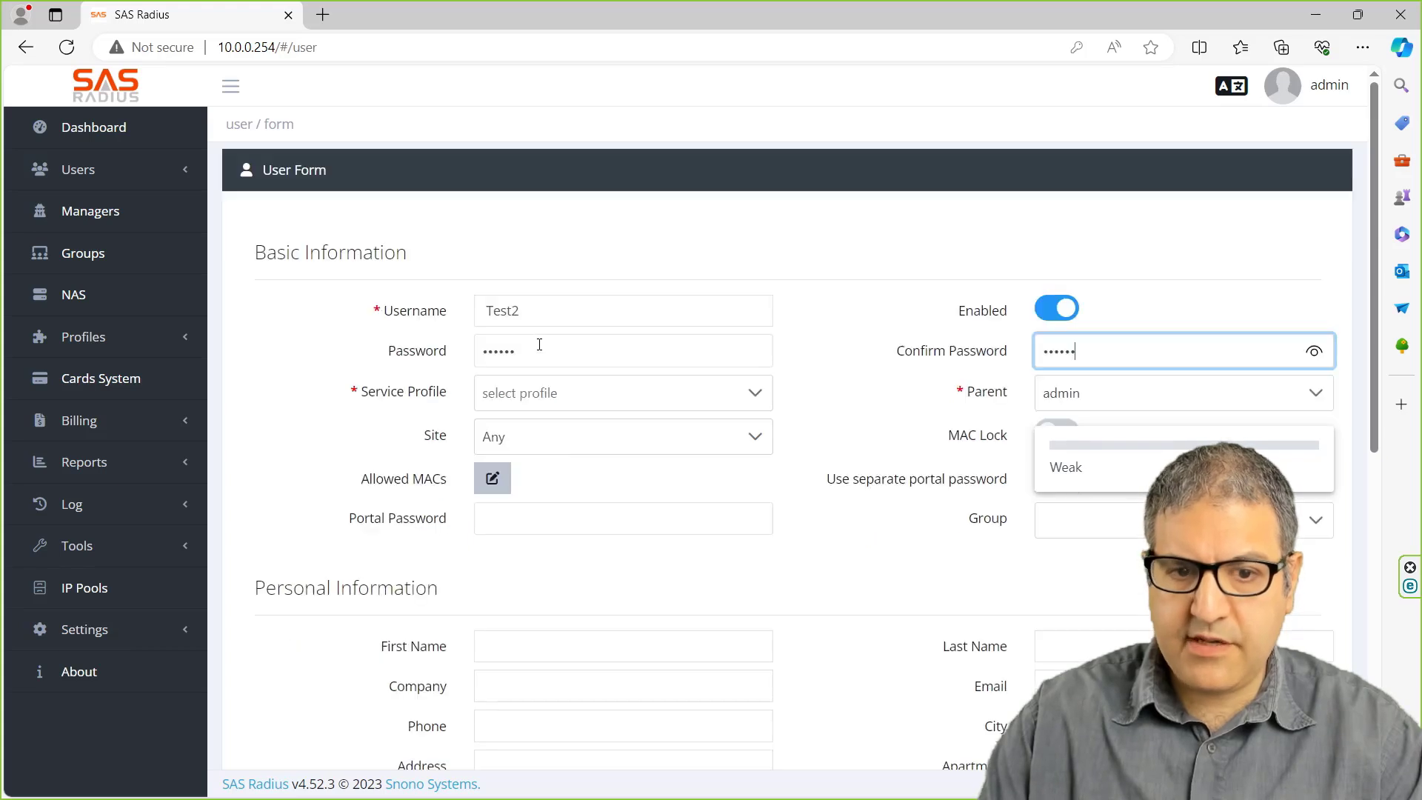
{"action": "left_click", "coordinate": [612, 405]}
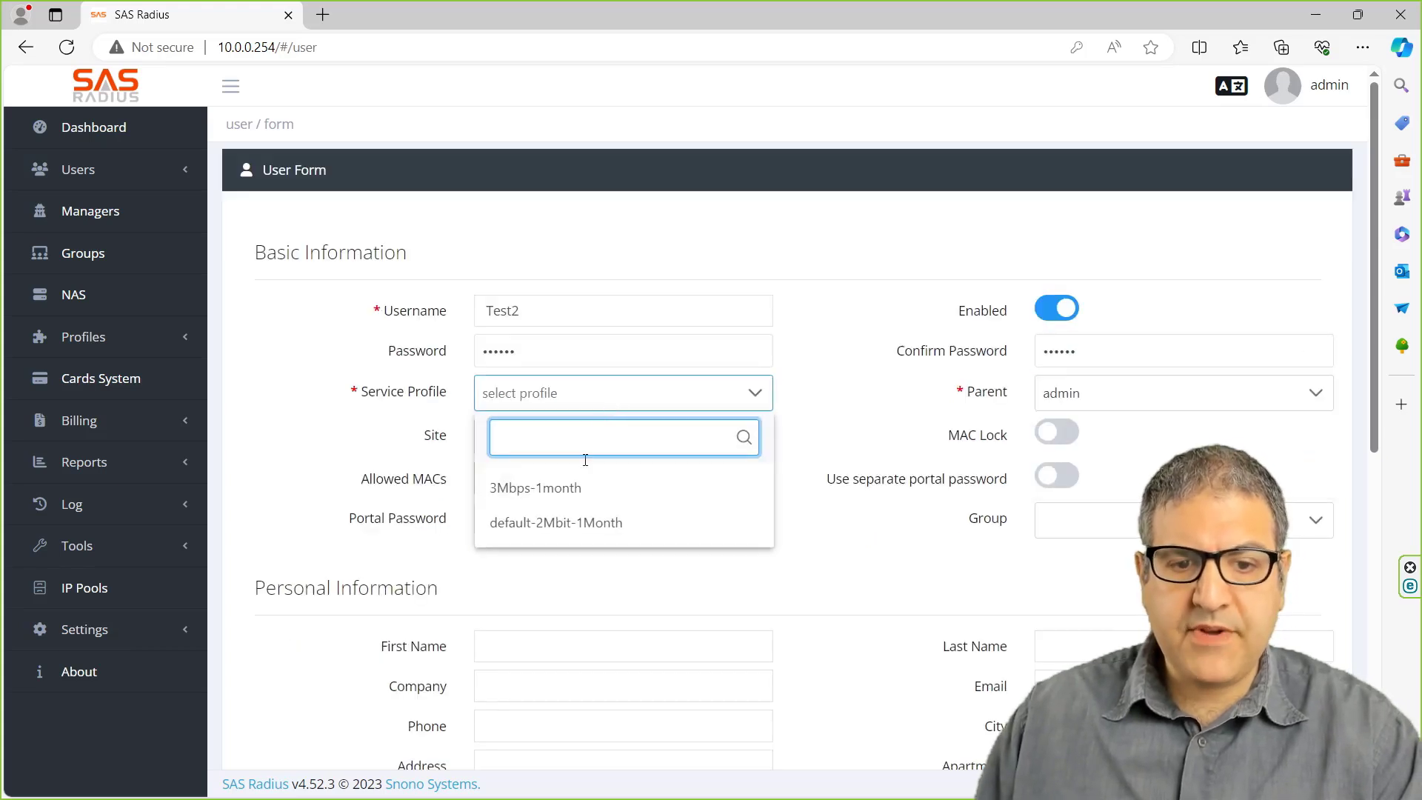
{"action": "left_click", "coordinate": [570, 495]}
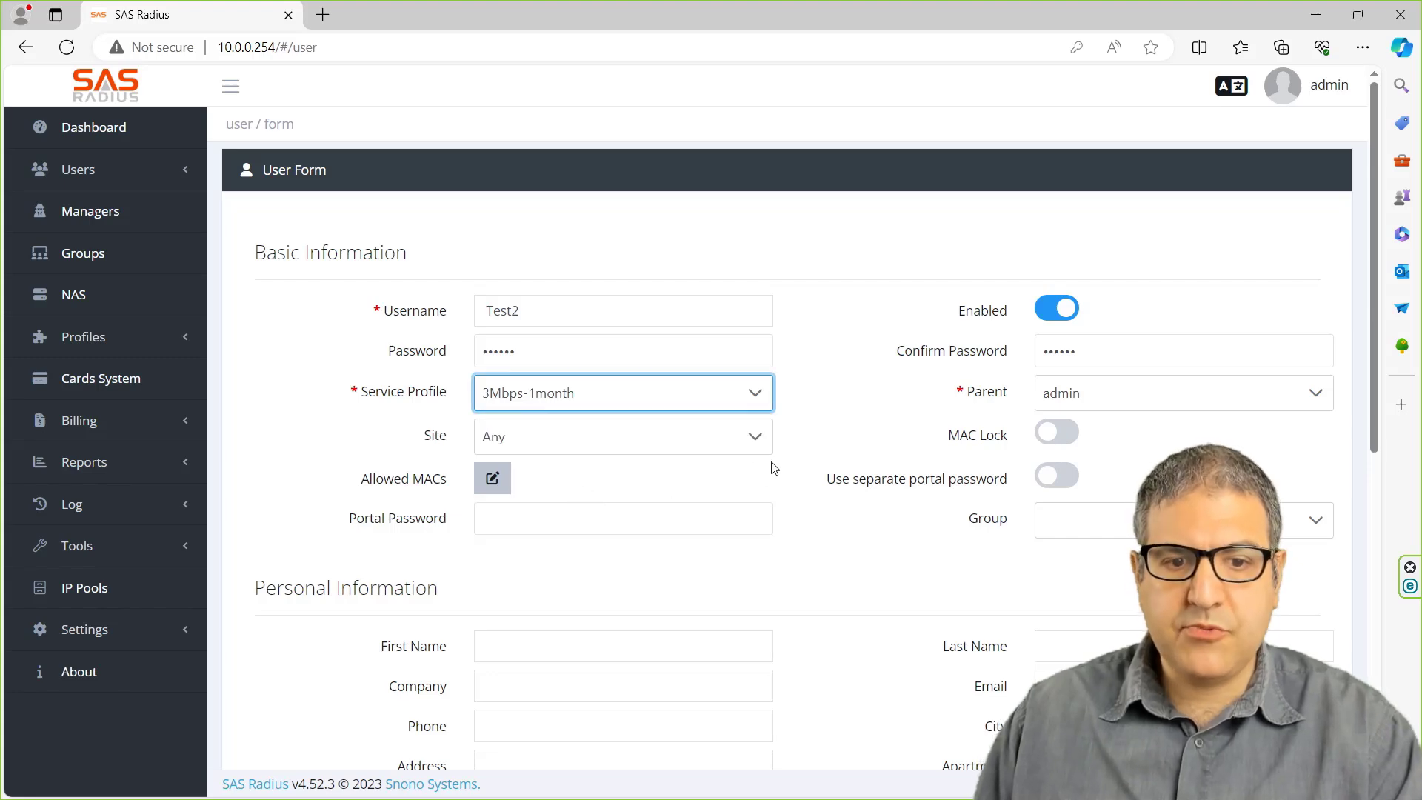
{"action": "scroll", "coordinate": [937, 406], "scroll_direction": "down", "scroll_amount": 8}
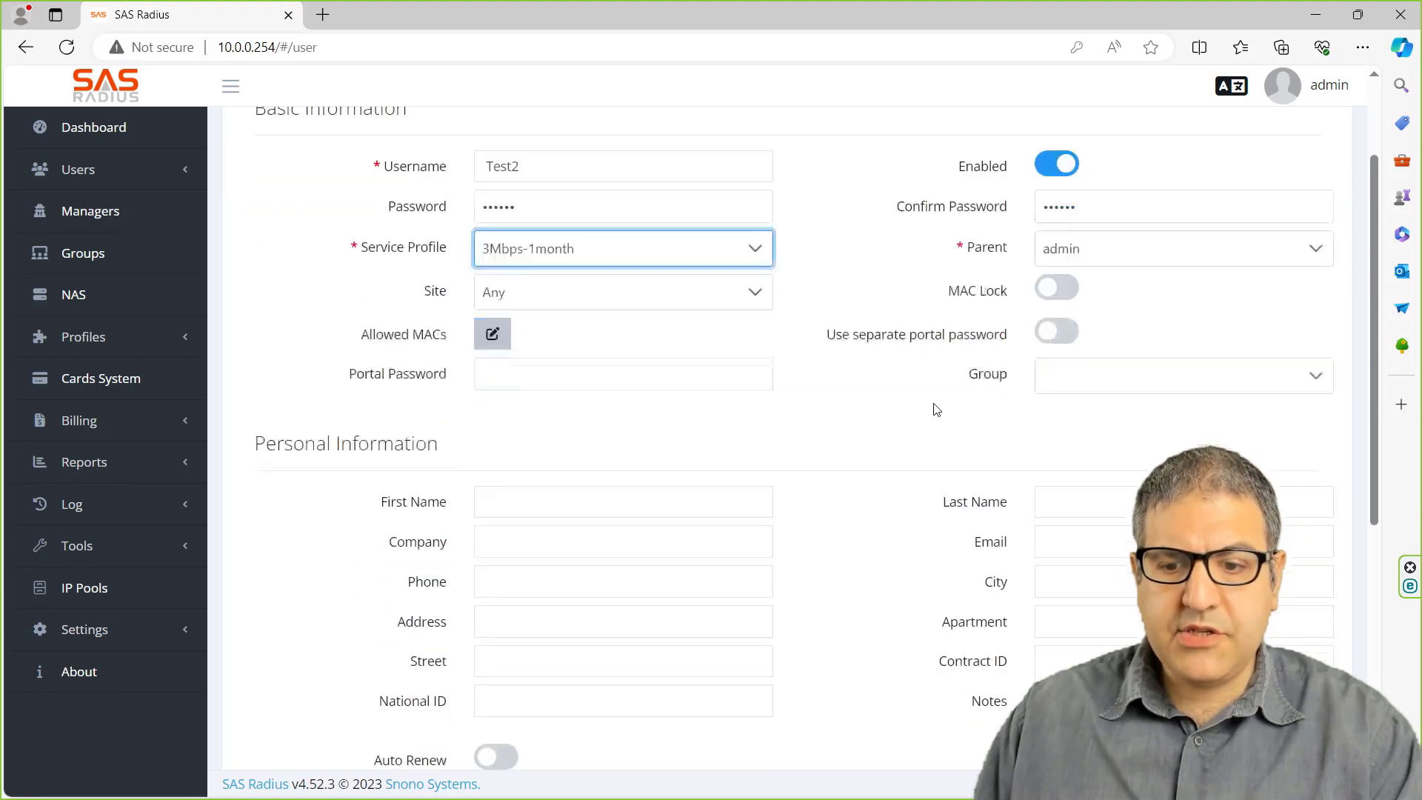
{"action": "scroll", "coordinate": [755, 516], "scroll_direction": "down", "scroll_amount": 1}
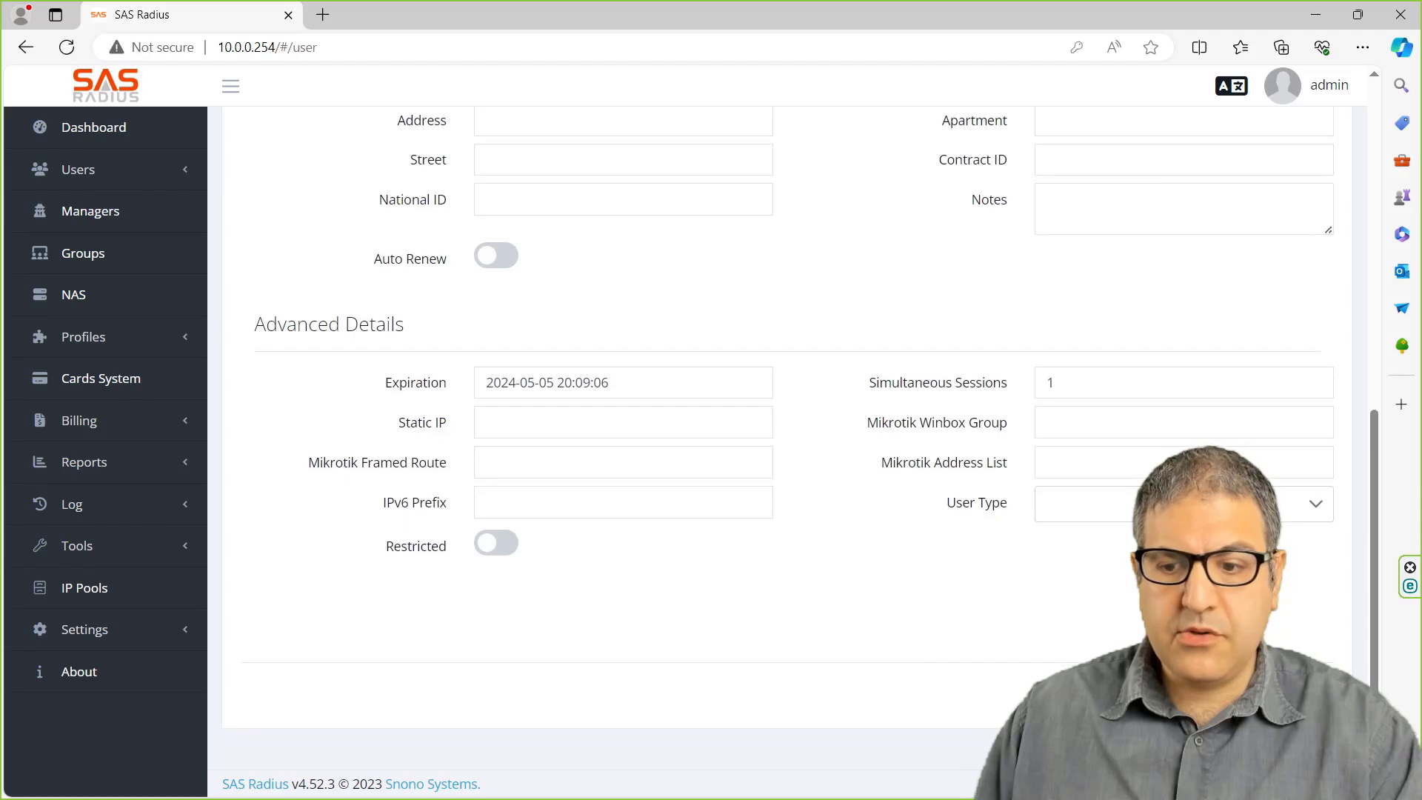
{"action": "key", "text": "Return"}
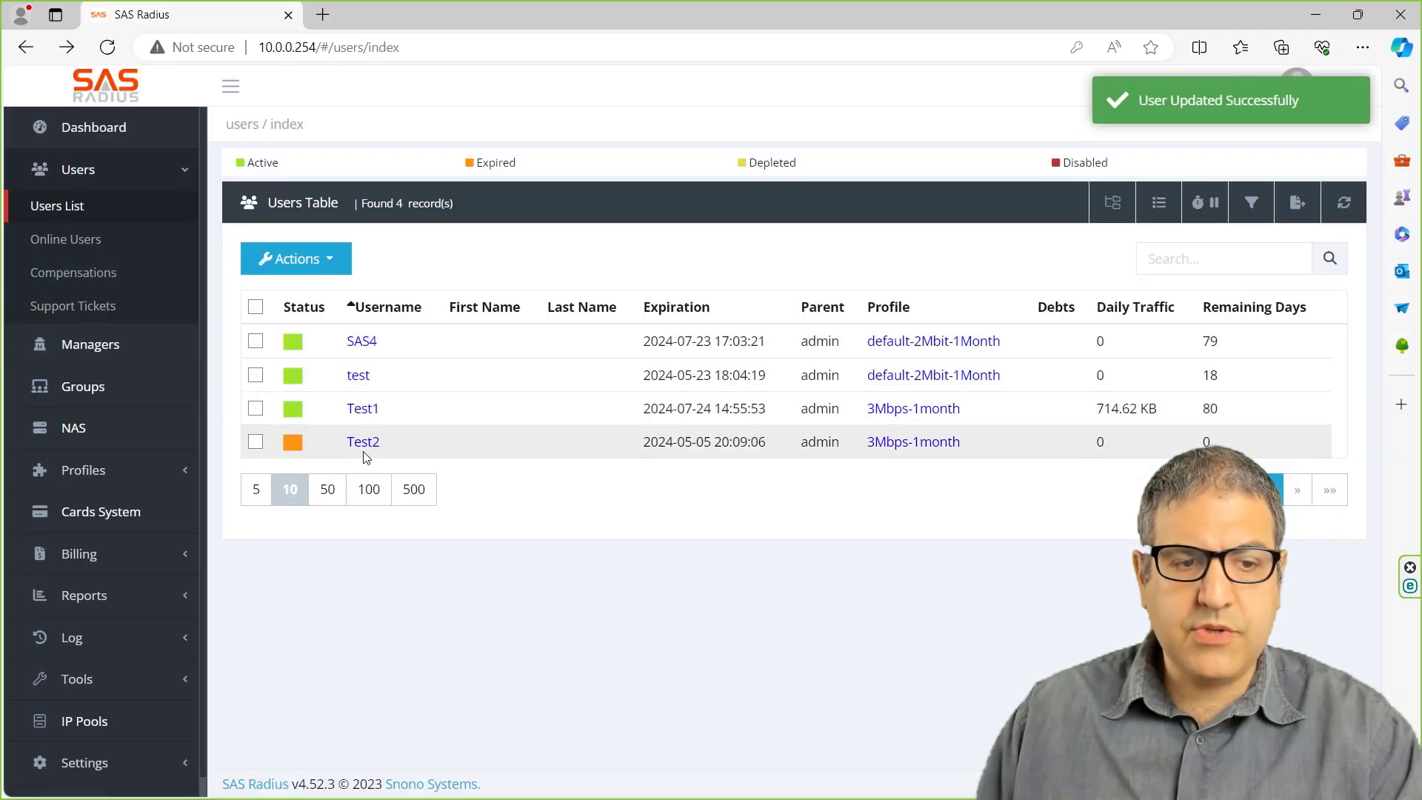
{"action": "left_click", "coordinate": [324, 15]}
Load the User Portal login page at 10.0.0.254/user
{"action": "type", "text": "10"}
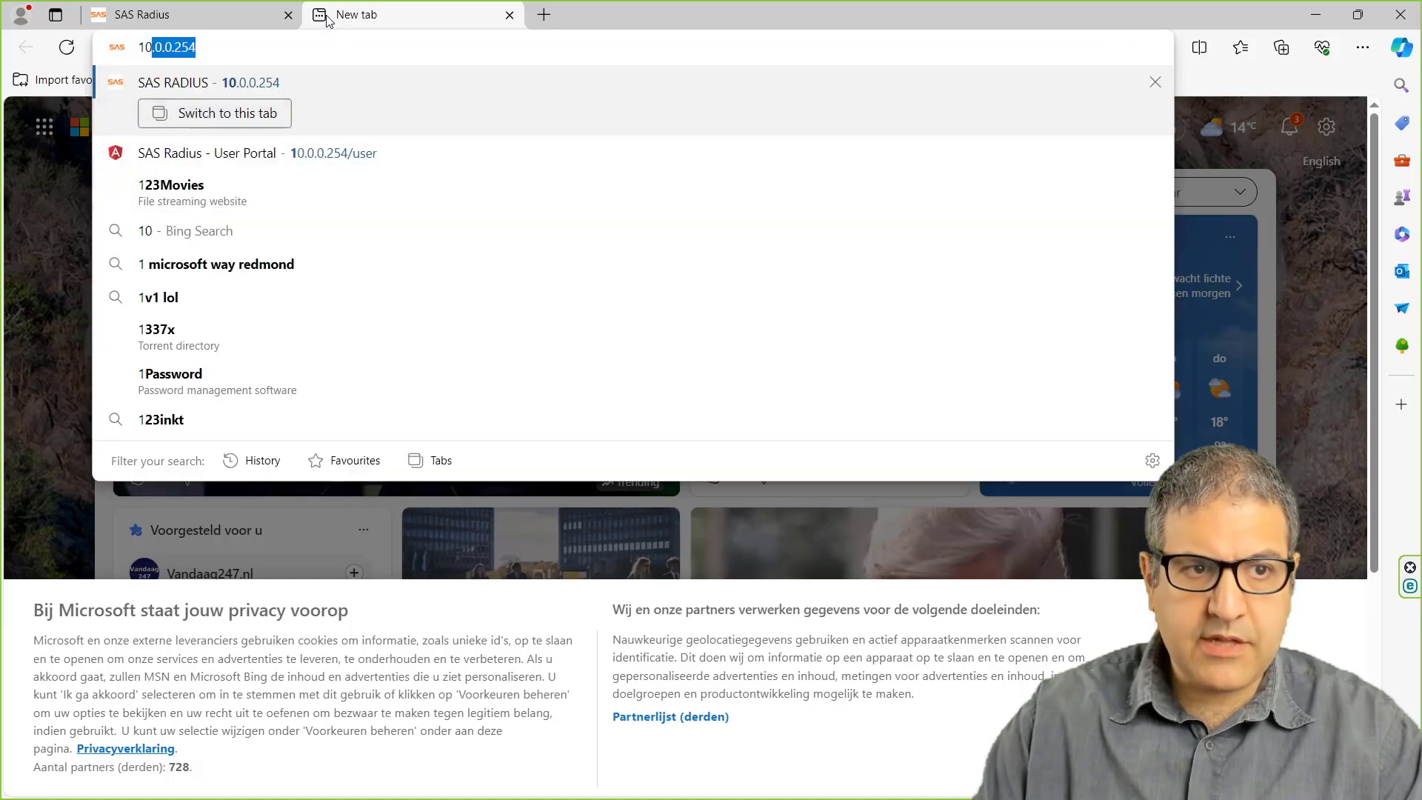
{"action": "type", "text": ".0.0."}
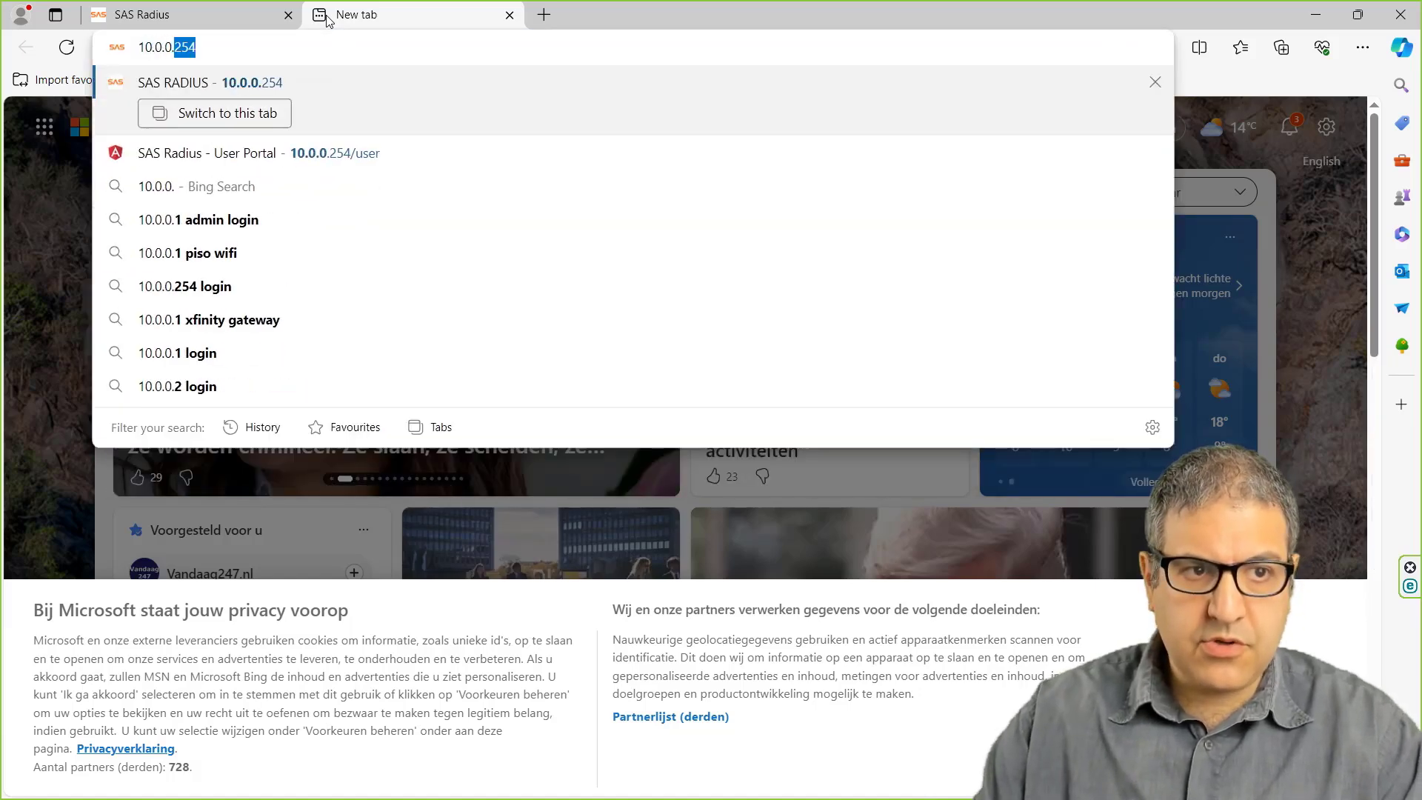
{"action": "type", "text": "254/"}
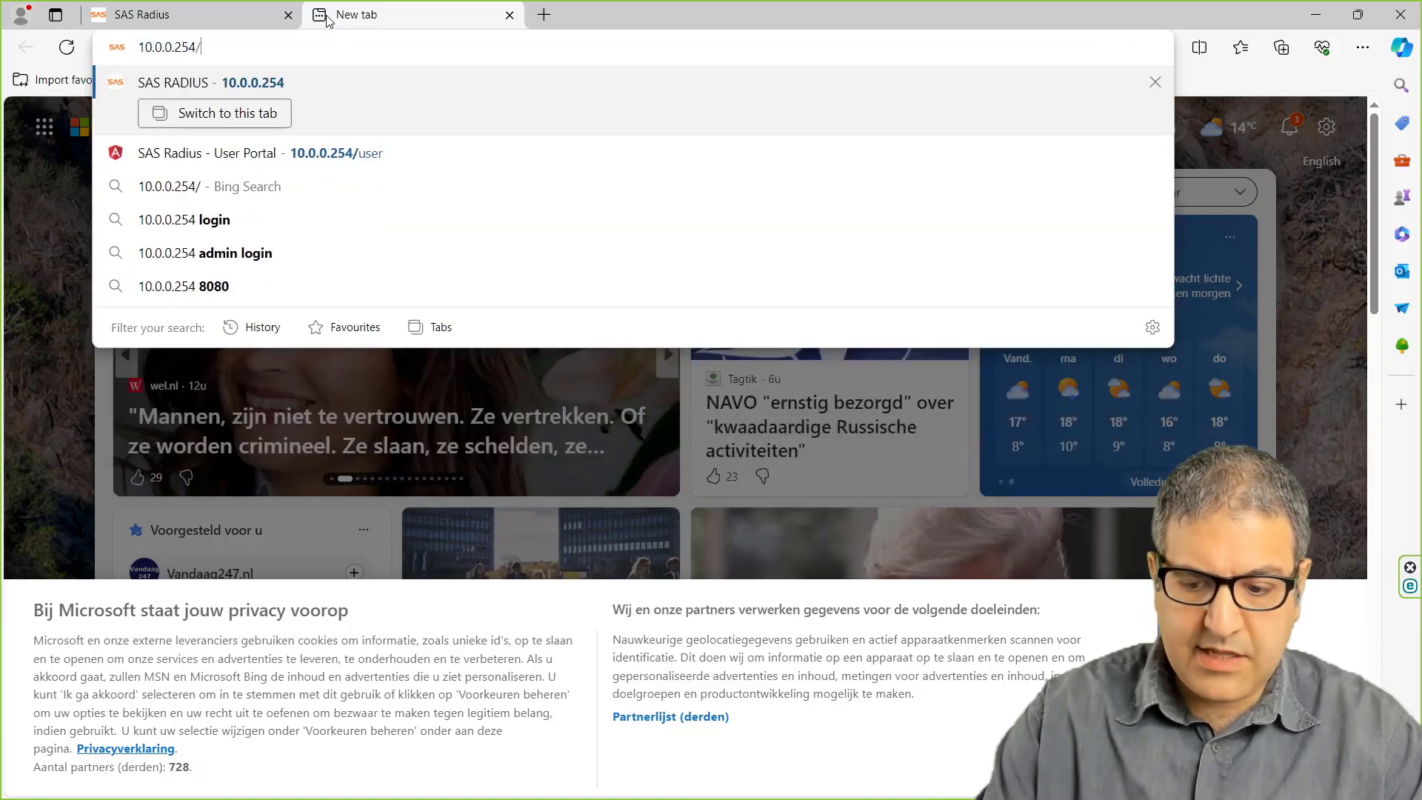
{"action": "key", "text": "BackSpace"}
{"action": "type", "text": "/"}
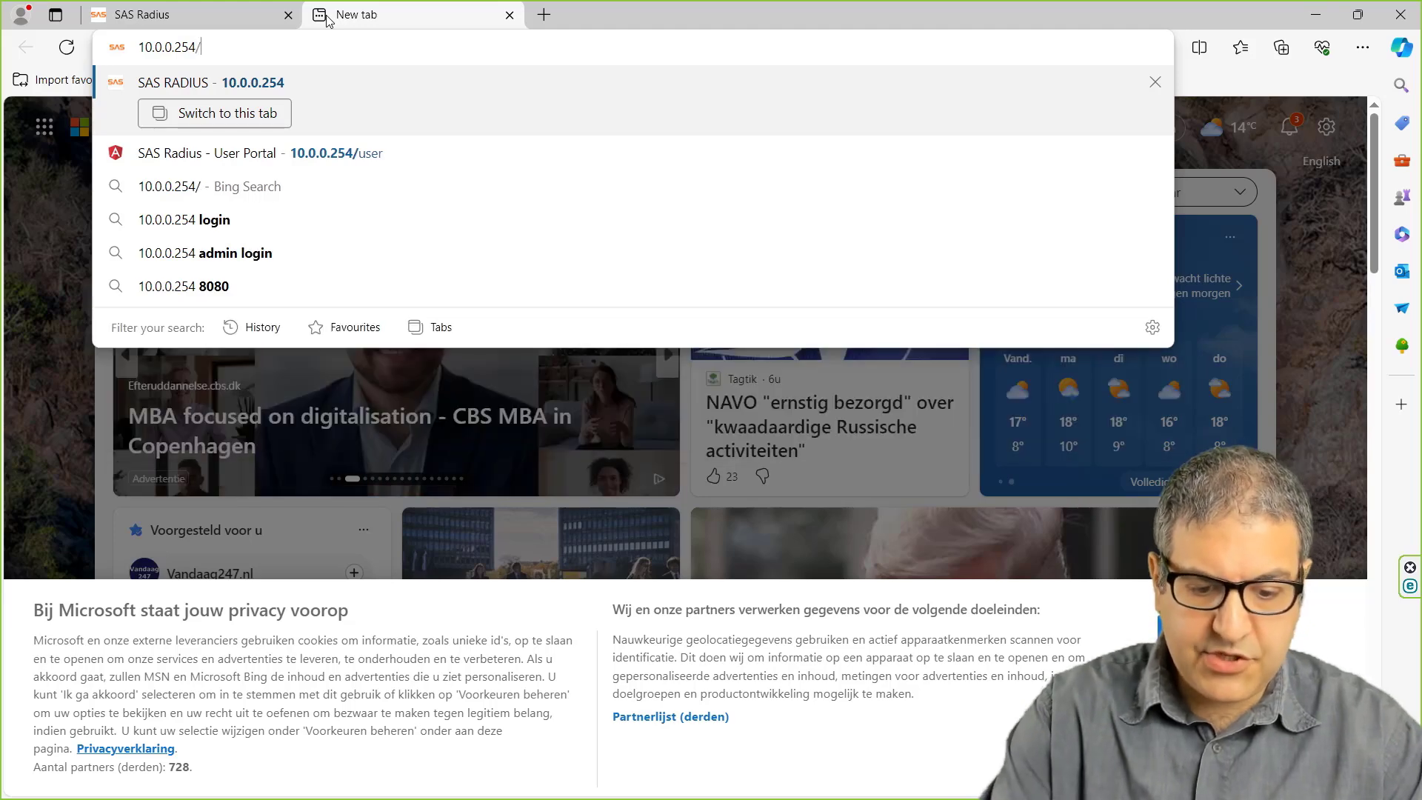
{"action": "type", "text": "user"}
{"action": "key", "text": "Return"}
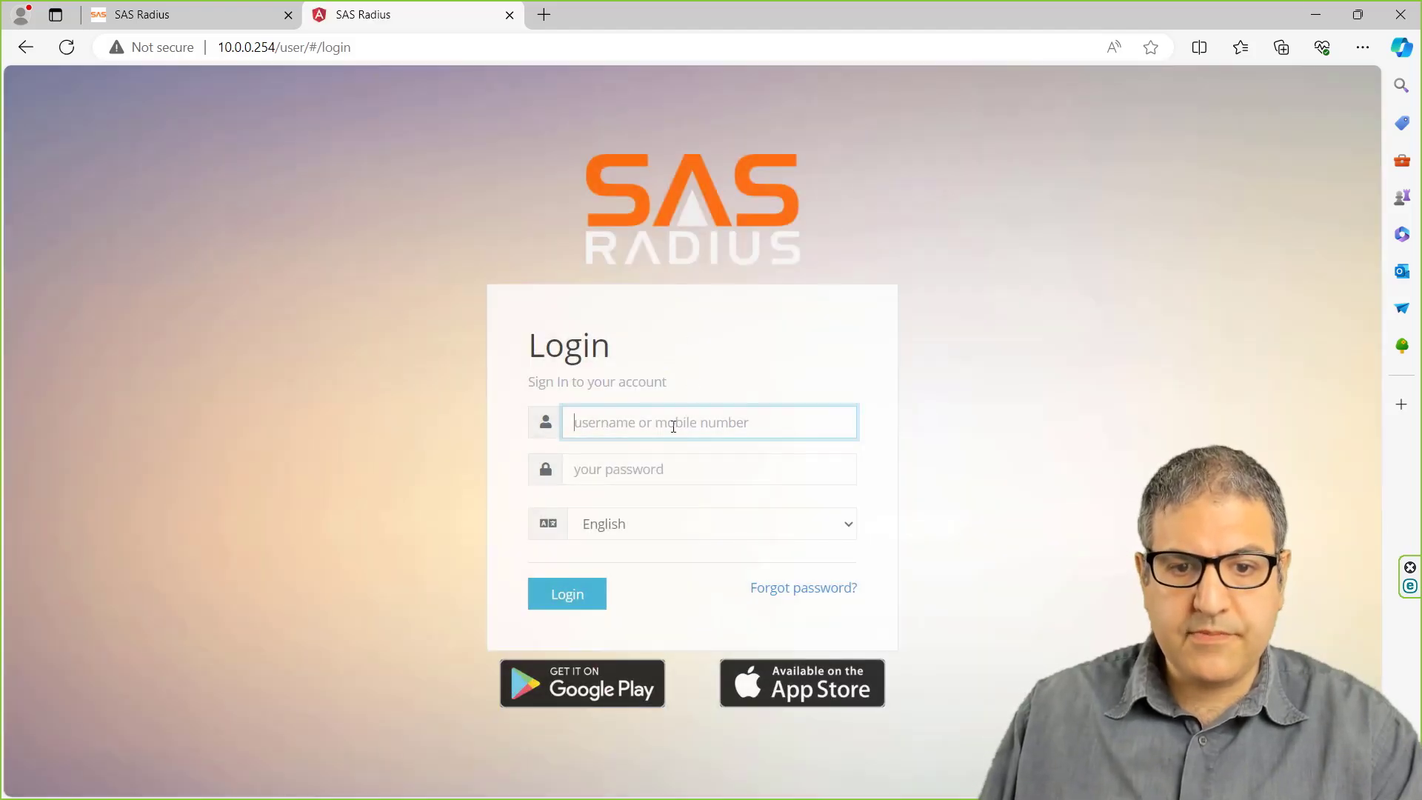
Log in to the User Portal as Test2 with the user's password
{"action": "type", "text": "Test2"}
{"action": "key", "text": "Tab"}
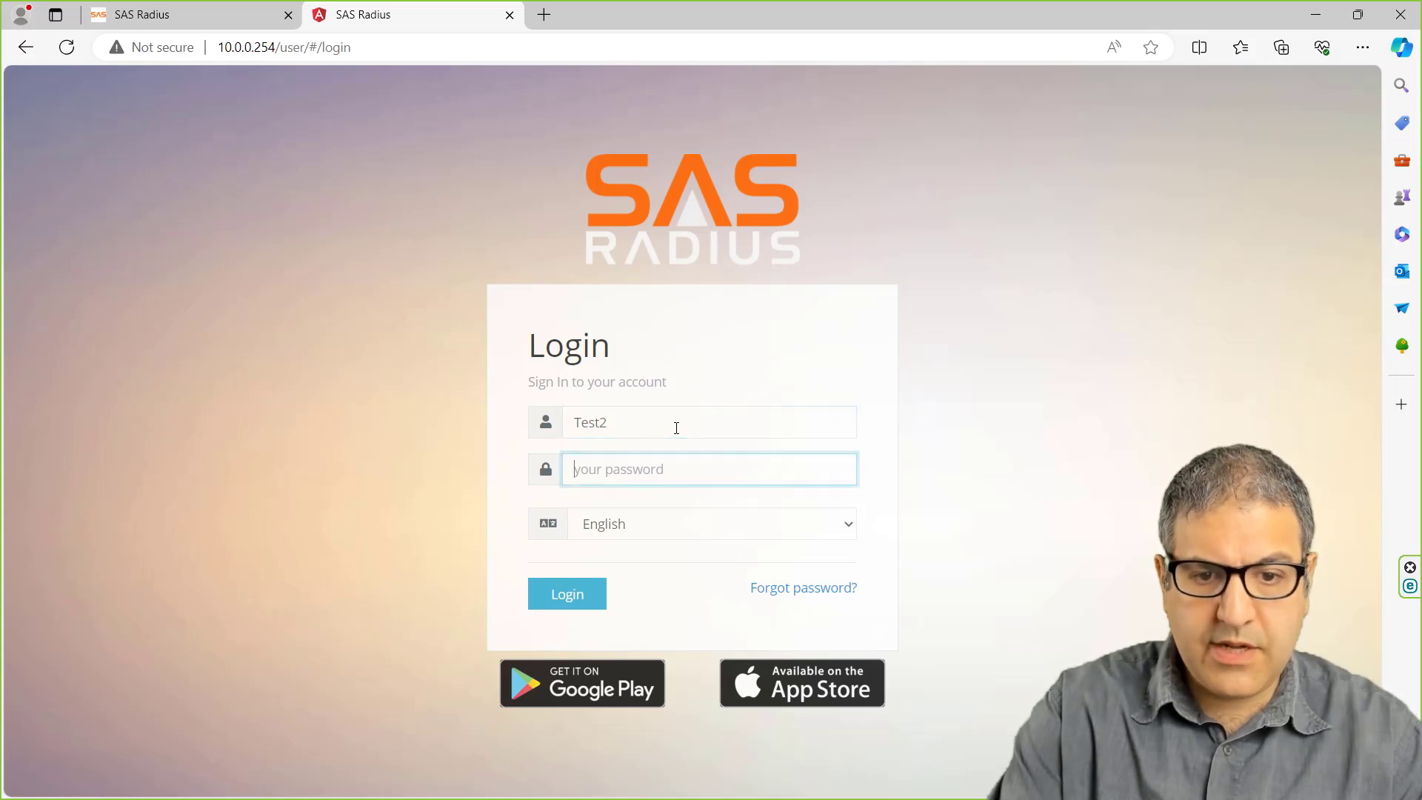
{"action": "type", "text": "••"}
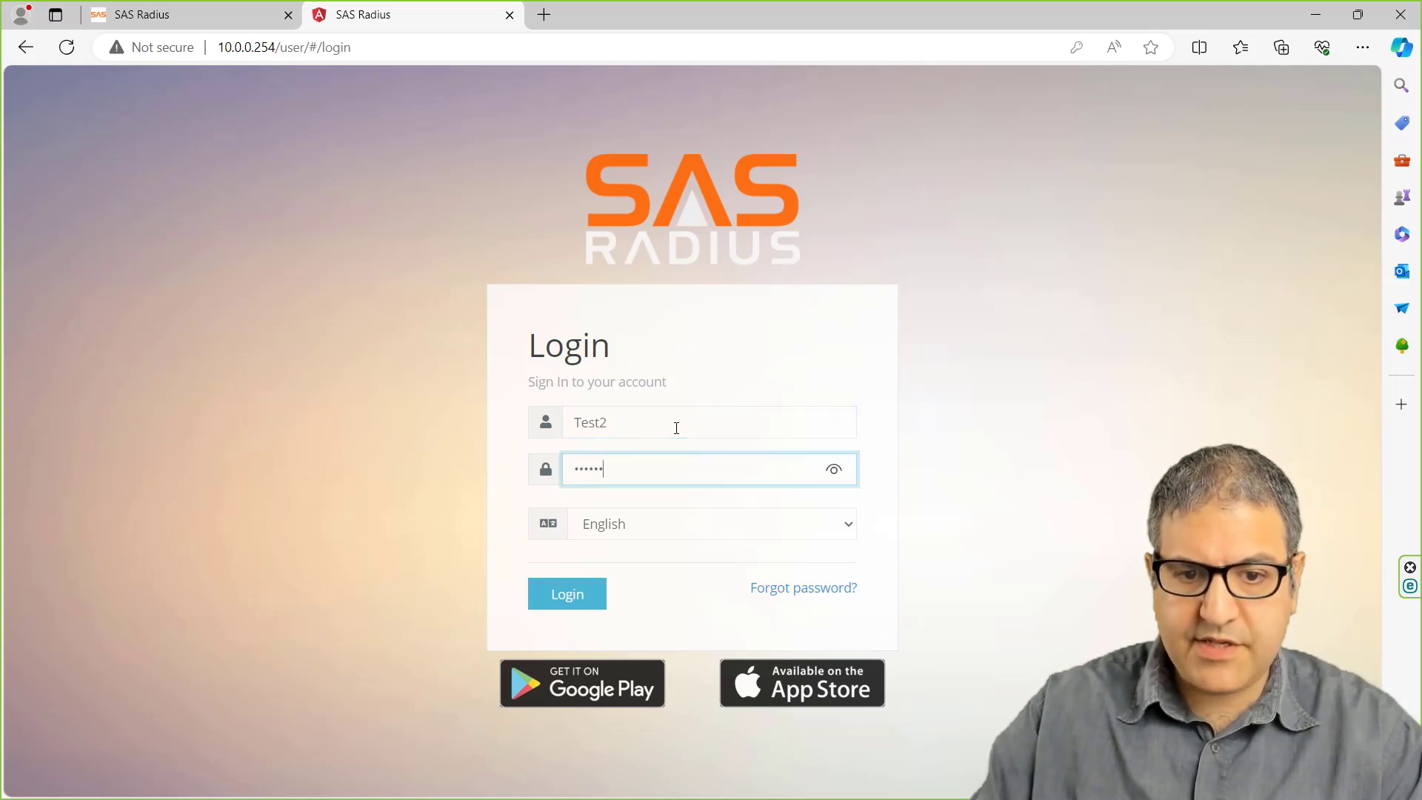
{"action": "left_click", "coordinate": [587, 600]}
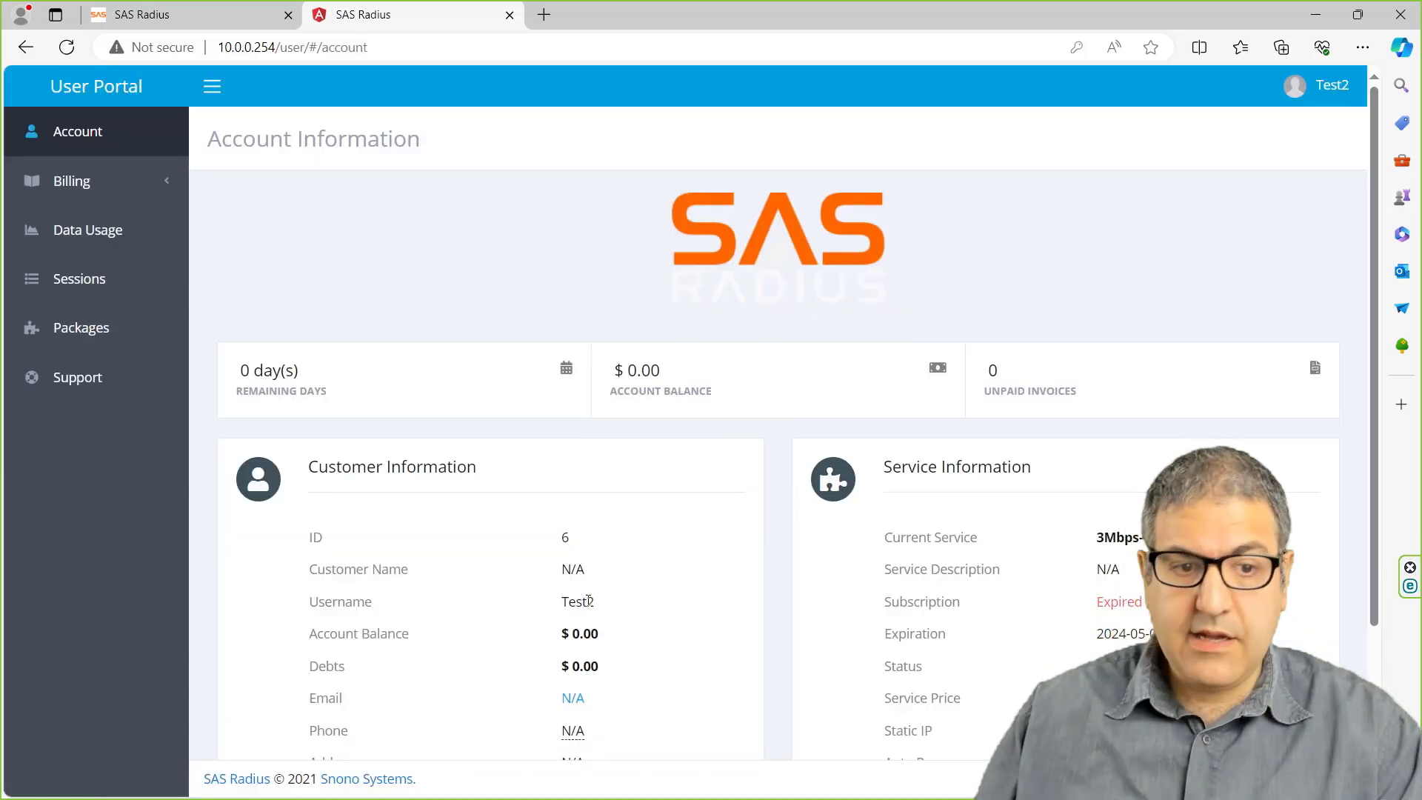
Highlight the Expired status, $0.00 balance and $0.00 debts, then return to the admin tab
{"action": "scroll", "coordinate": [537, 280], "scroll_direction": "down", "scroll_amount": 3}
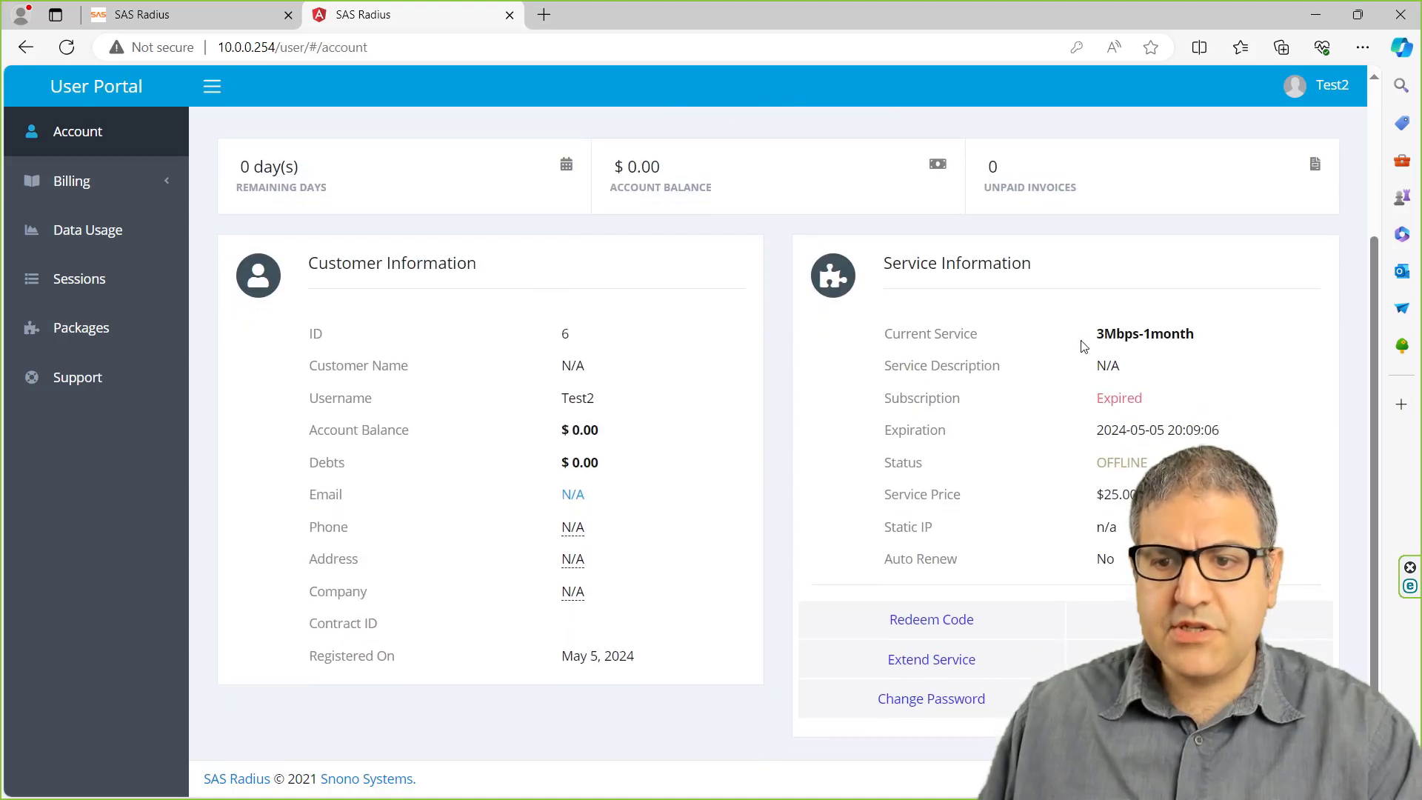
{"action": "double_click", "coordinate": [1099, 333]}
{"action": "left_click", "coordinate": [1089, 406]}
{"action": "left_click_drag", "start_coordinate": [1089, 406], "coordinate": [1120, 398]}
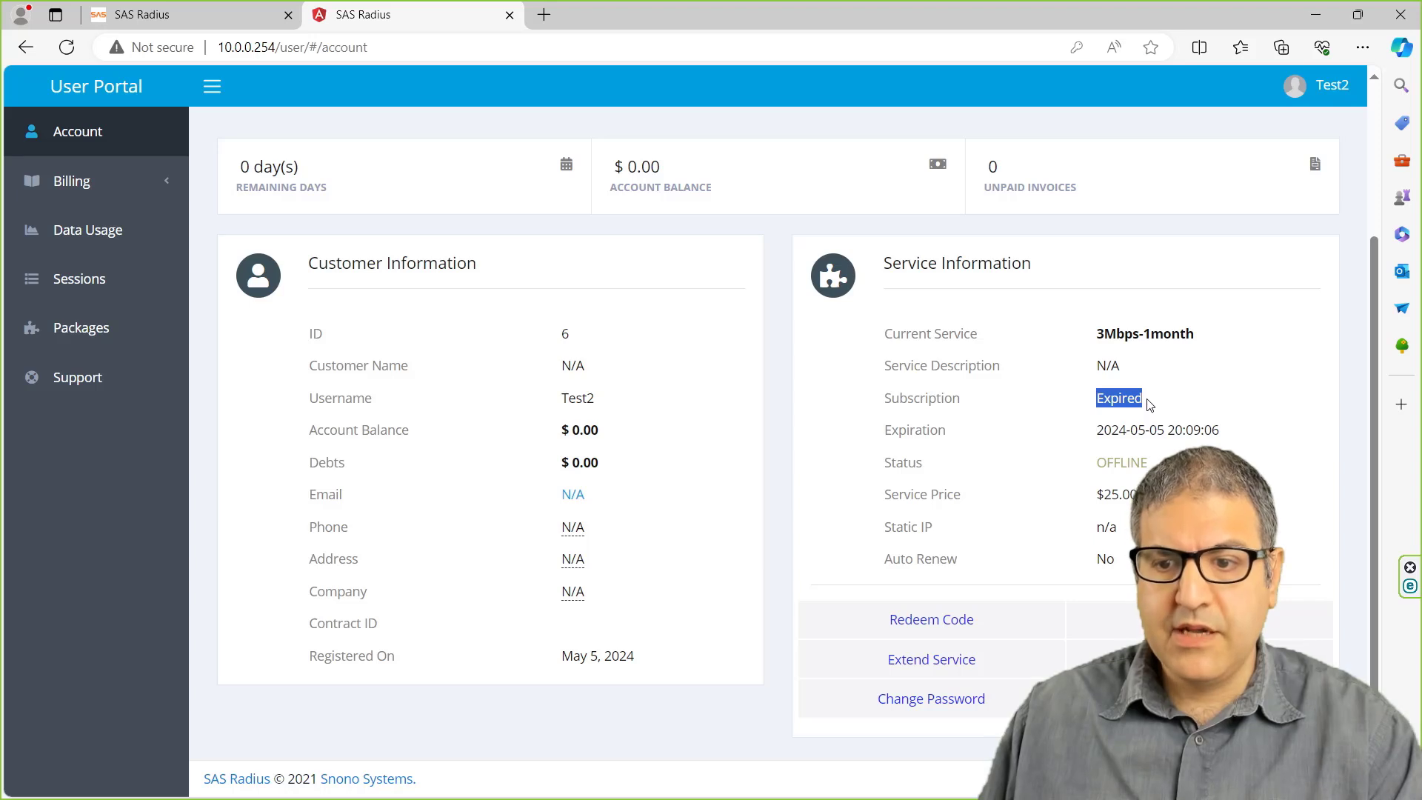
{"action": "left_click_drag", "start_coordinate": [561, 430], "coordinate": [619, 470]}
{"action": "left_click", "coordinate": [1097, 469]}
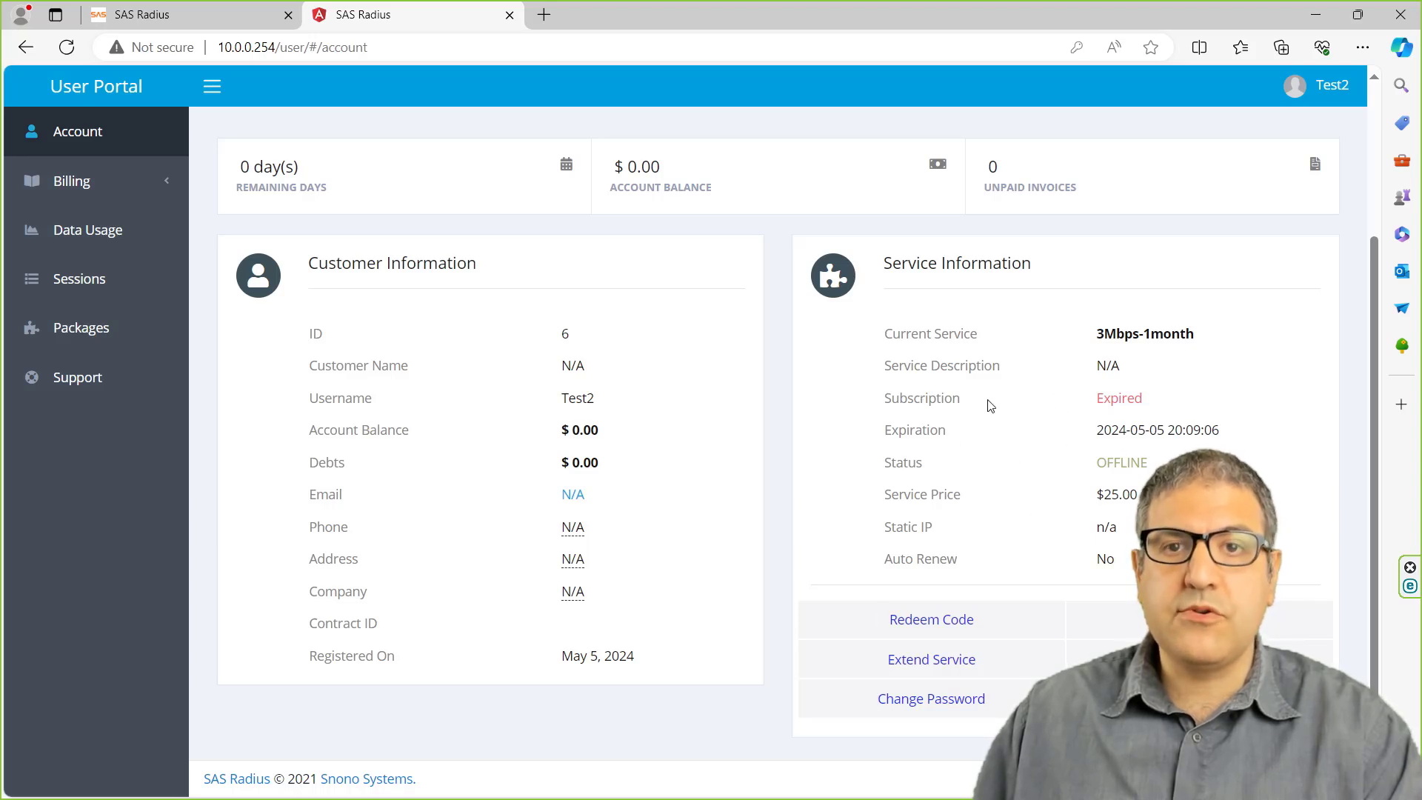
{"action": "left_click", "coordinate": [182, 15]}
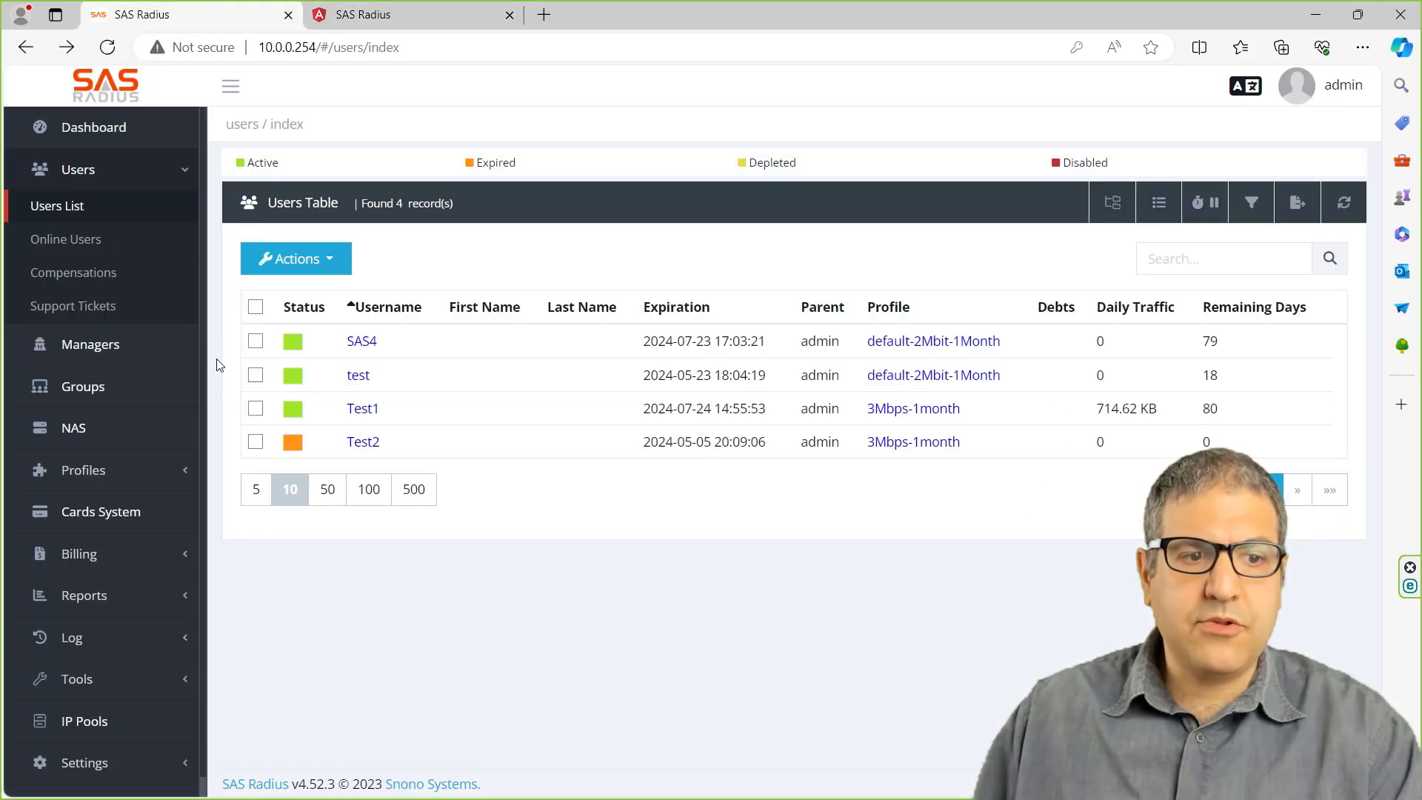
Open the Cards Generator and set the card value to 25
{"action": "left_click", "coordinate": [111, 512]}
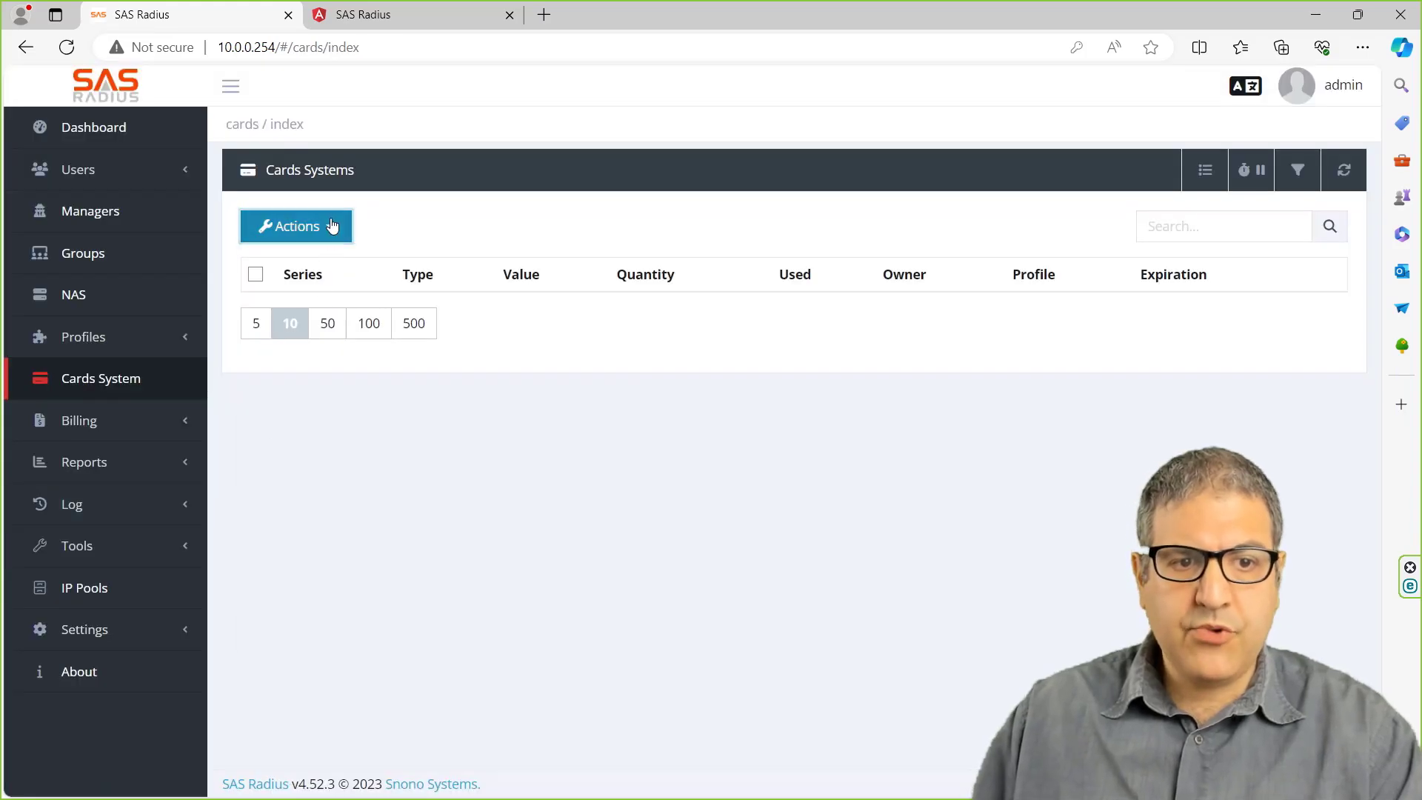
{"action": "left_click", "coordinate": [330, 225]}
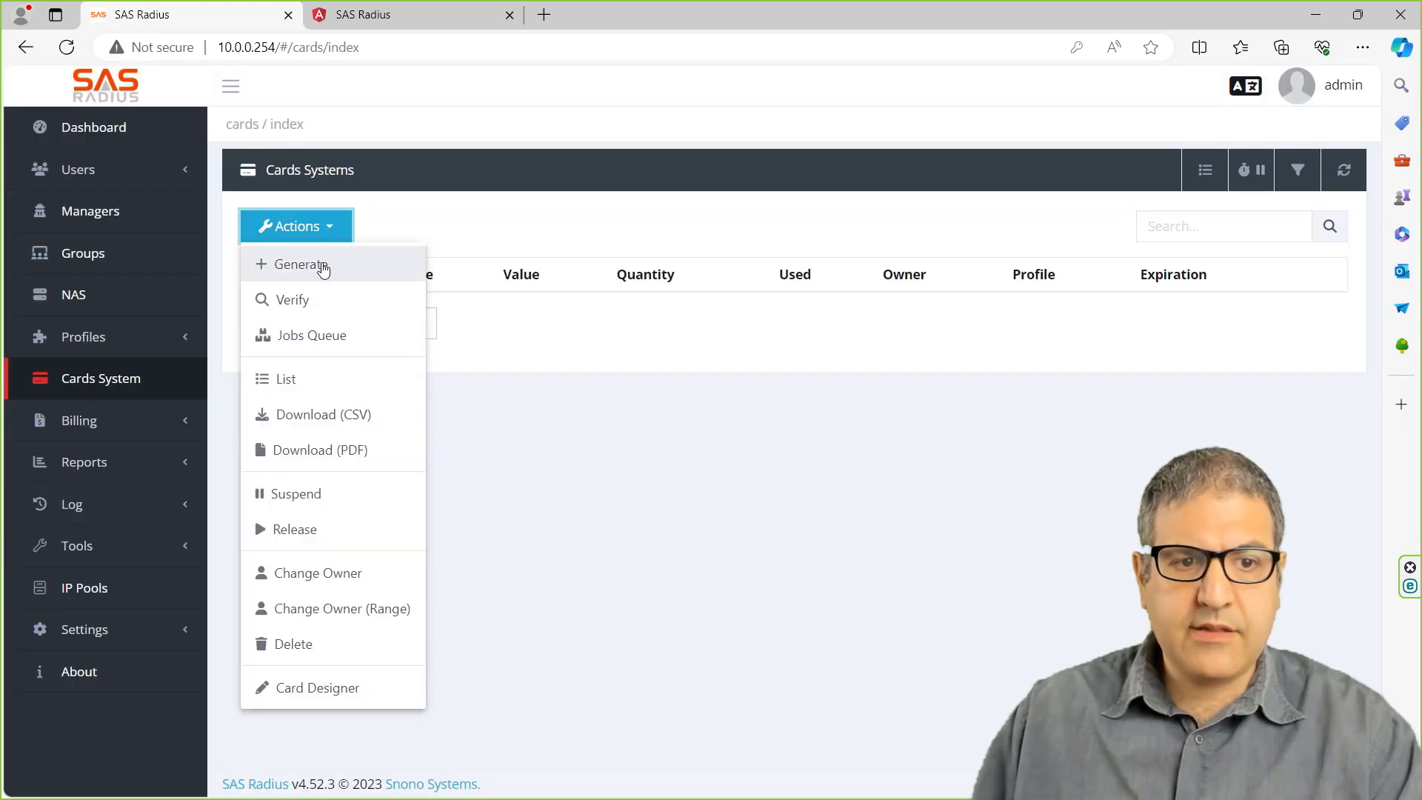
{"action": "left_click", "coordinate": [323, 266]}
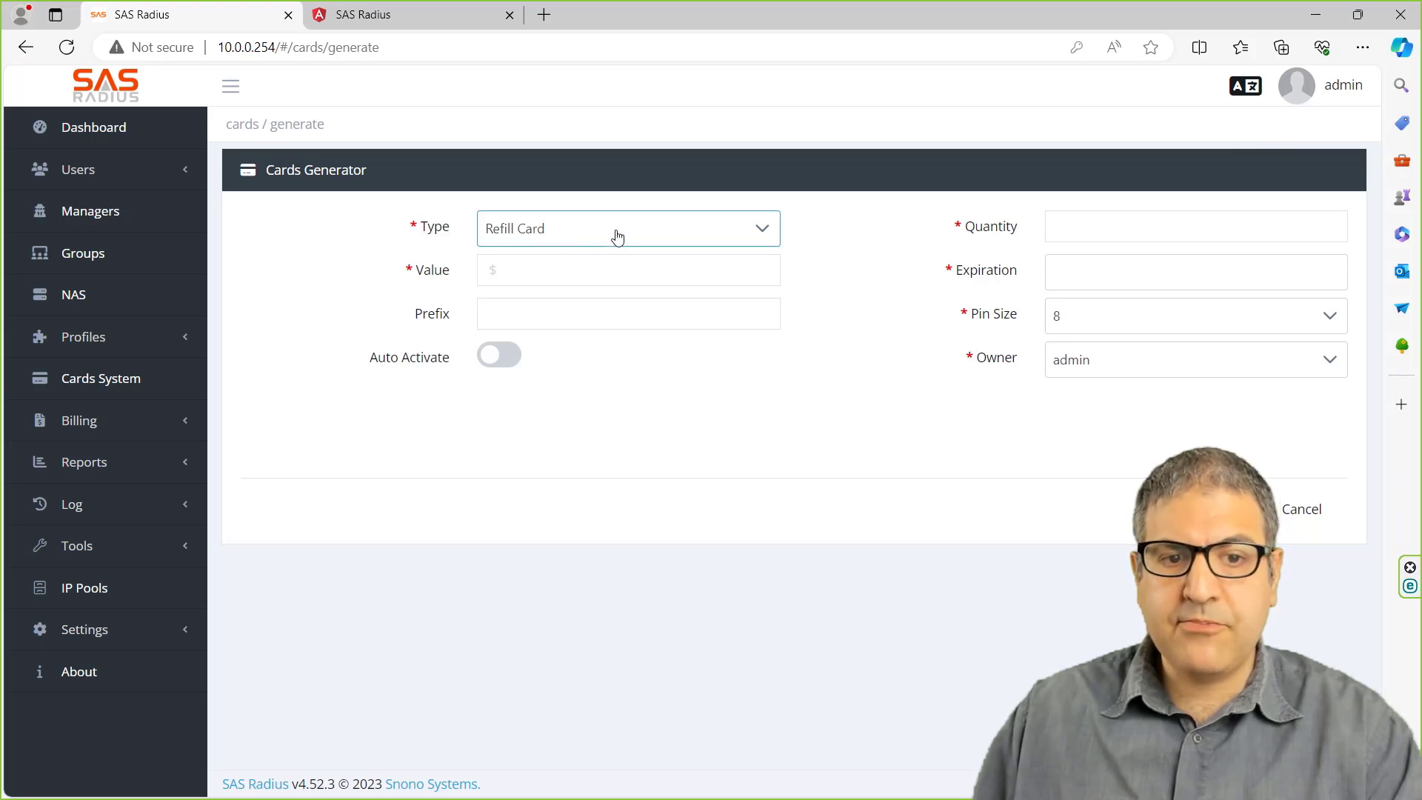
{"action": "left_click", "coordinate": [564, 274]}
{"action": "type", "text": "25"}
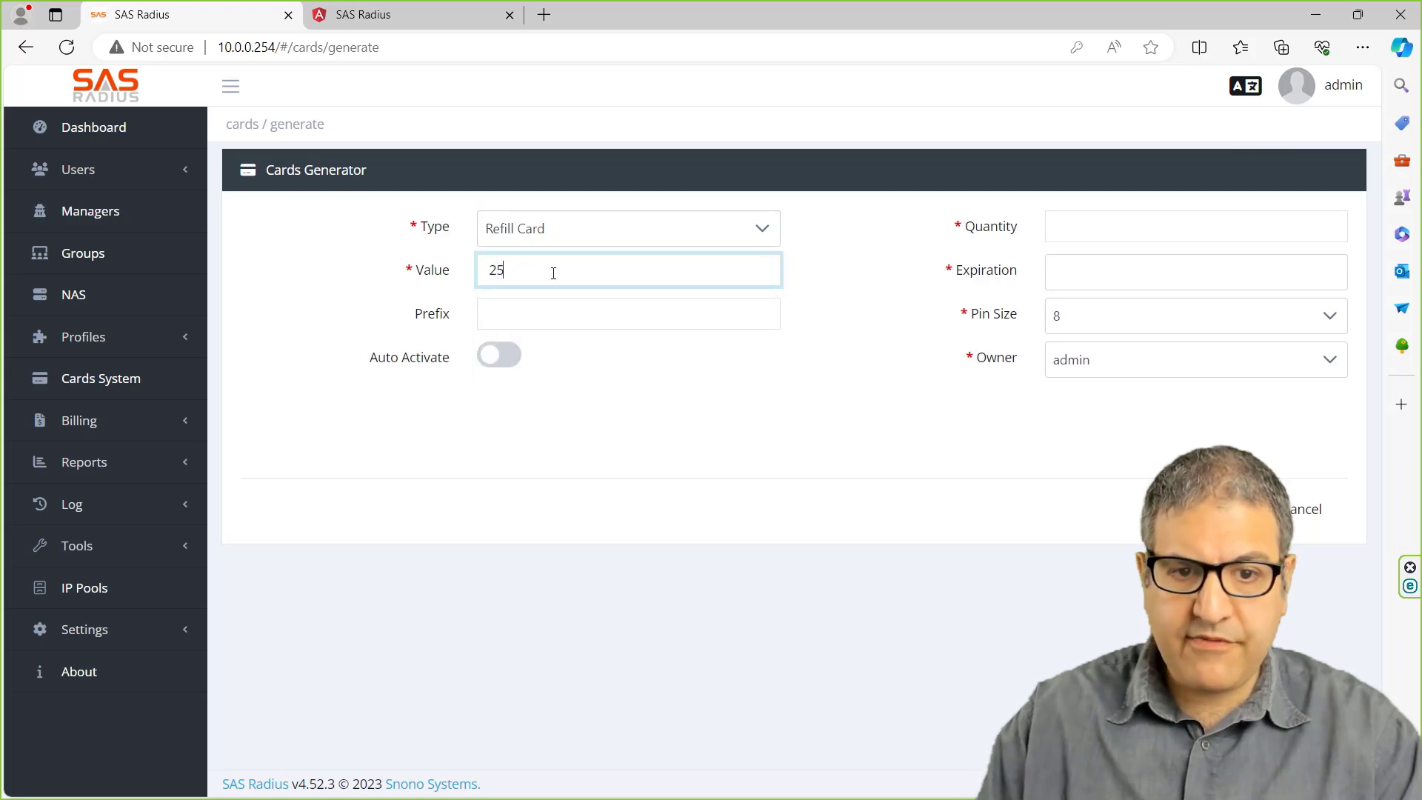
{"action": "left_click", "coordinate": [607, 359]}
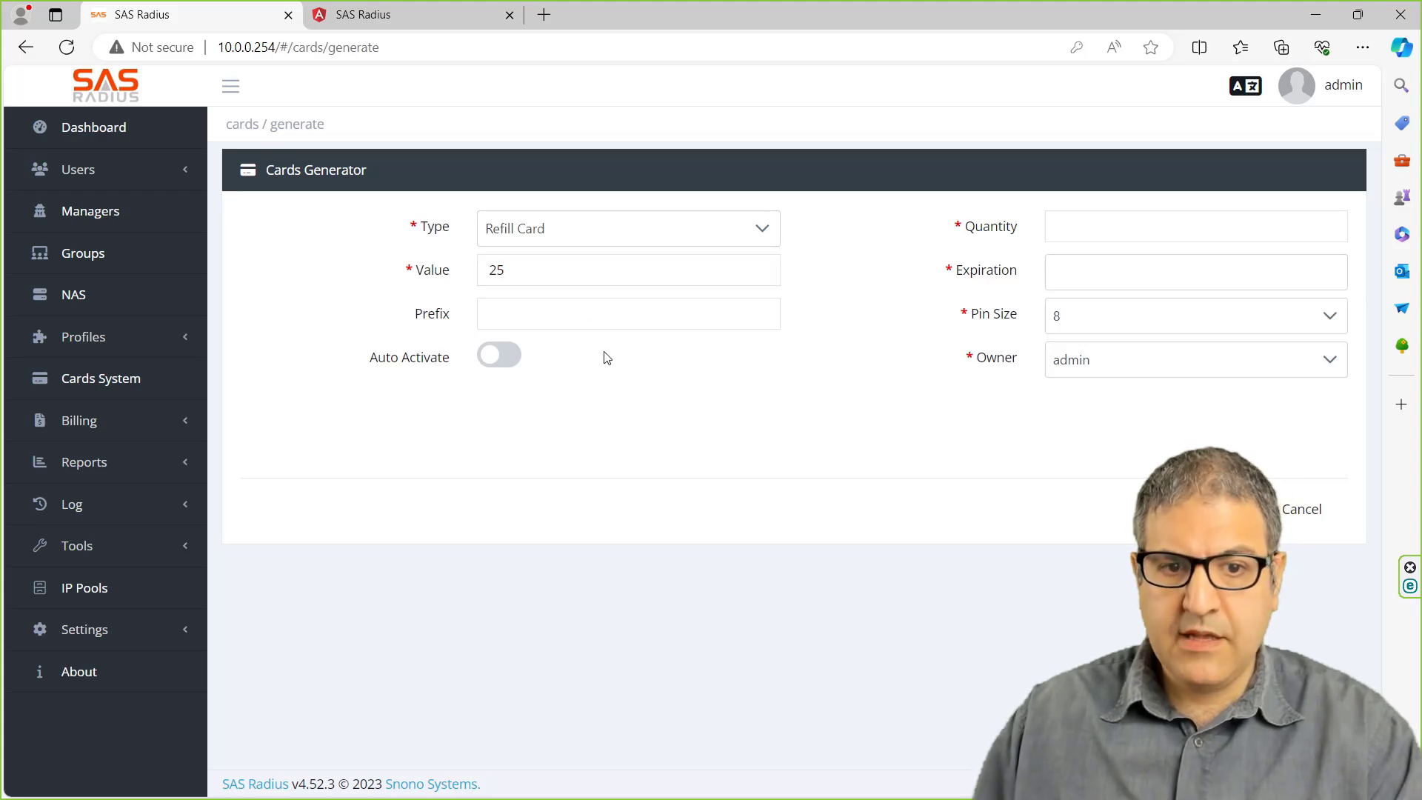
Set card prefix CR, quantity 10, and expiration date 2024-08-31
{"action": "left_click", "coordinate": [557, 313]}
{"action": "type", "text": "ce"}
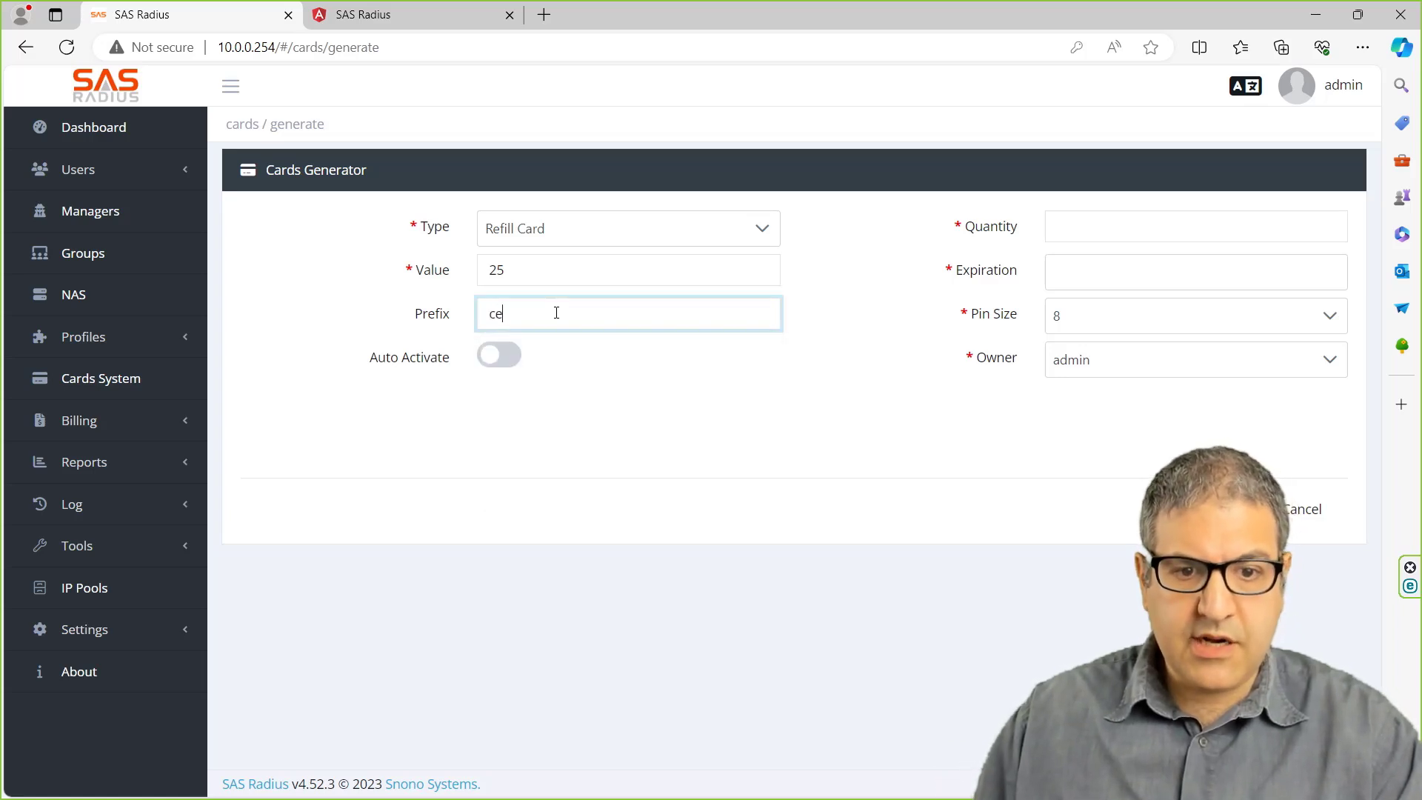
{"action": "key", "text": "BackSpace"}
{"action": "key", "text": "BackSpace"}
{"action": "type", "text": "CR"}
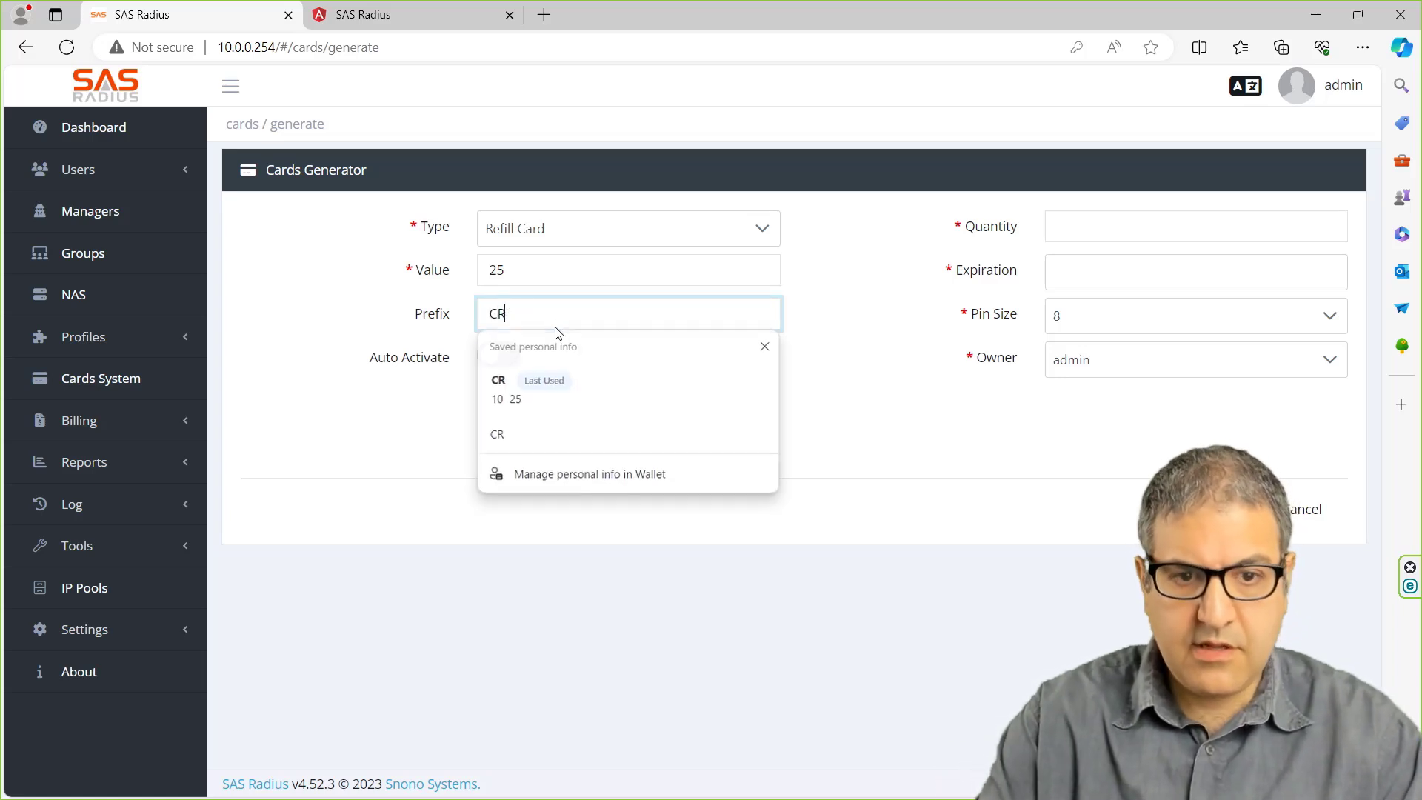
{"action": "left_click", "coordinate": [1098, 215]}
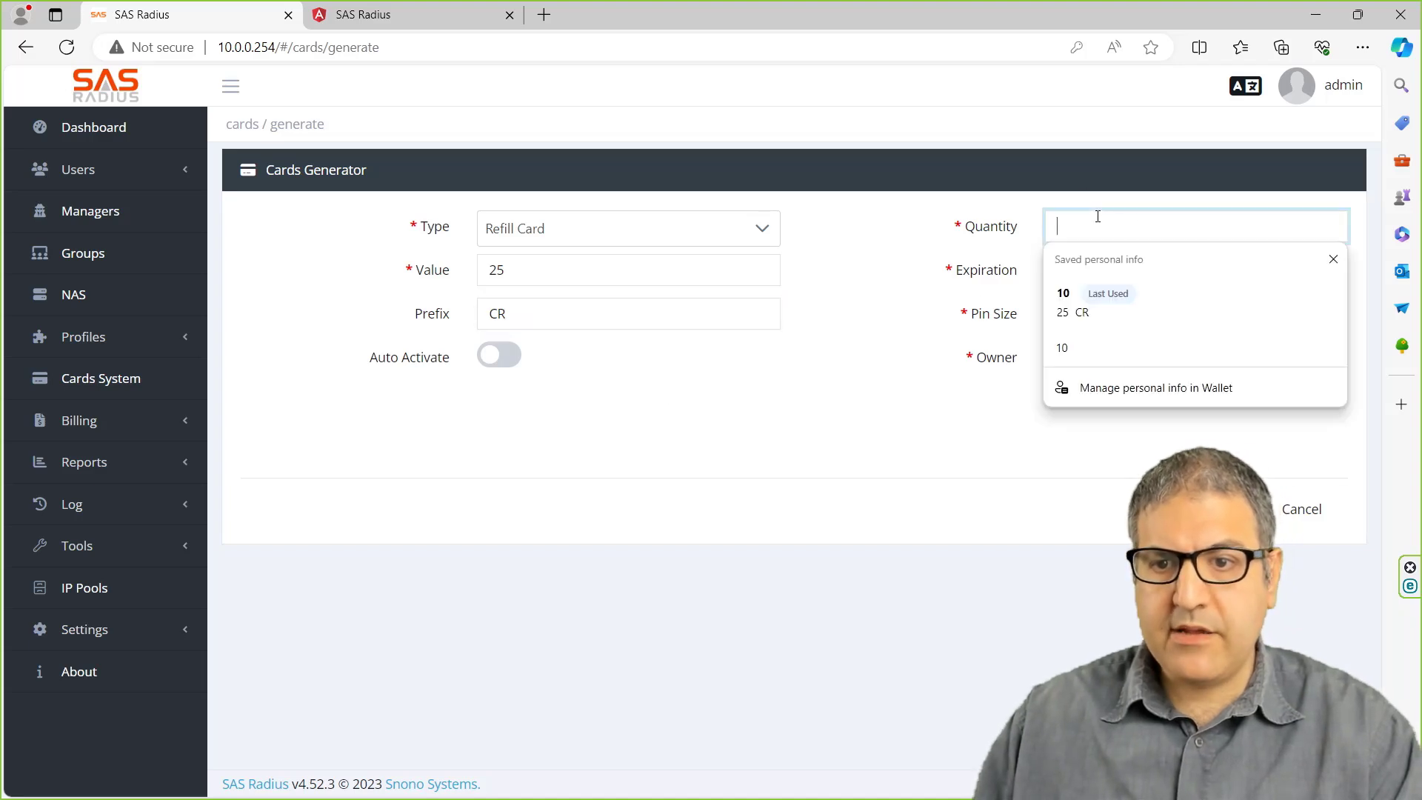
{"action": "type", "text": "10"}
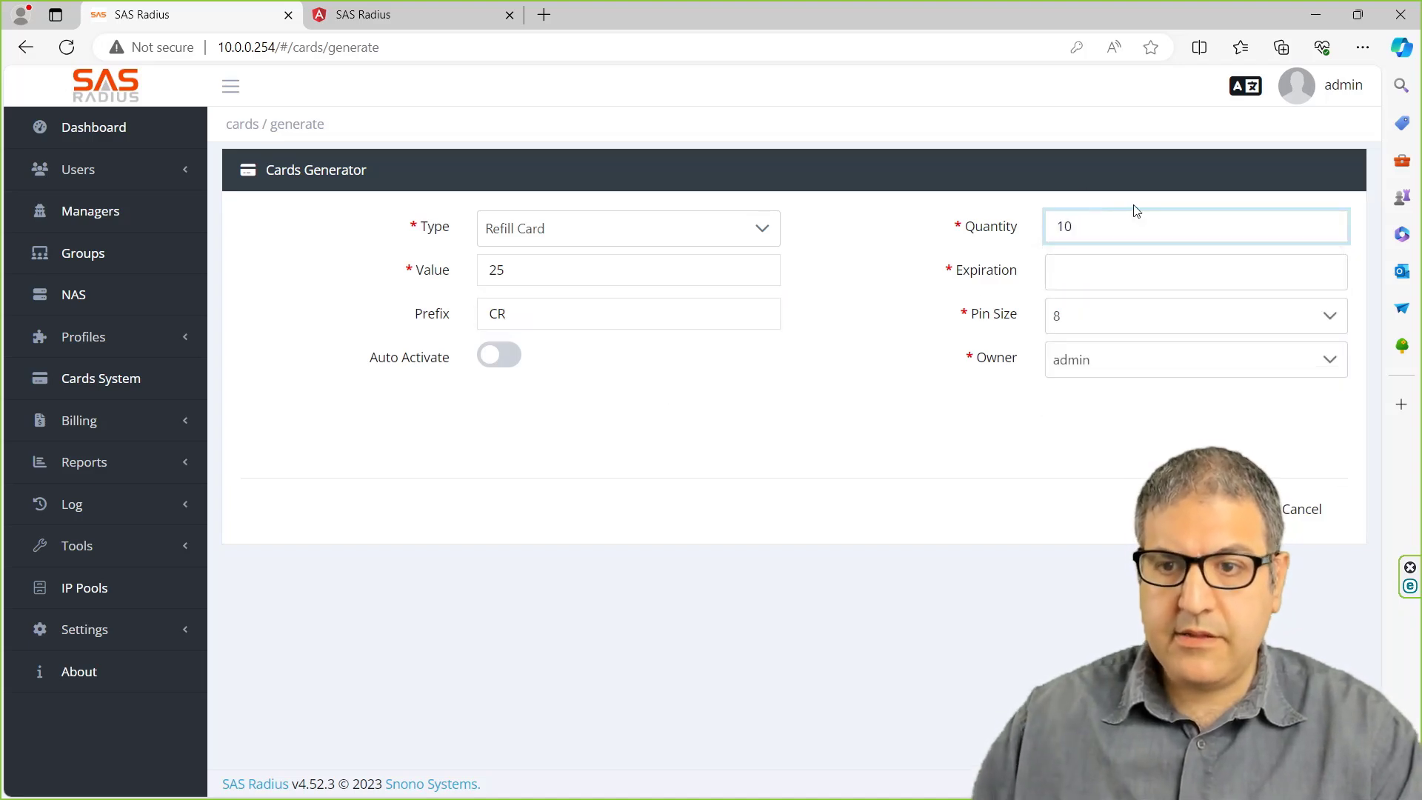
{"action": "left_click", "coordinate": [1232, 271]}
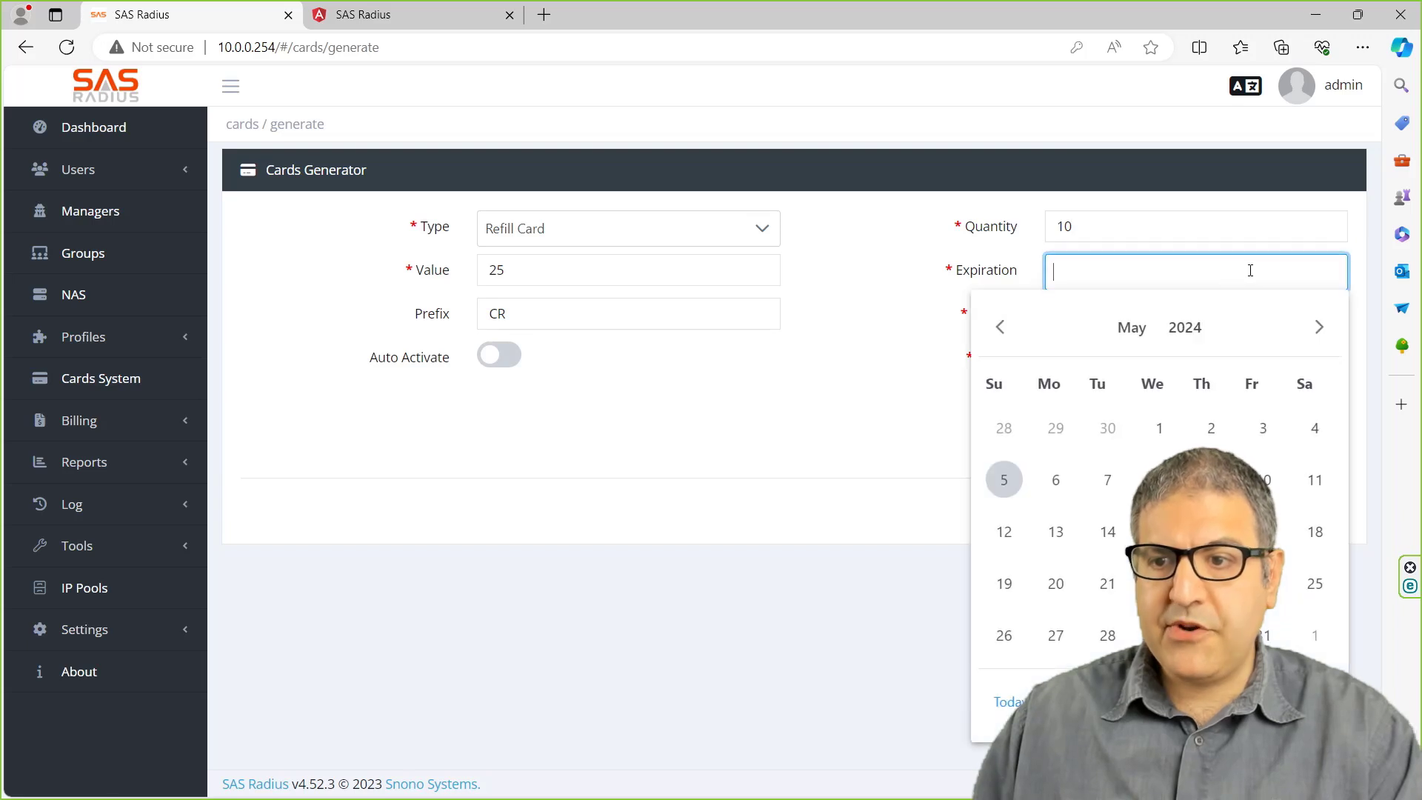
{"action": "left_click", "coordinate": [1322, 331]}
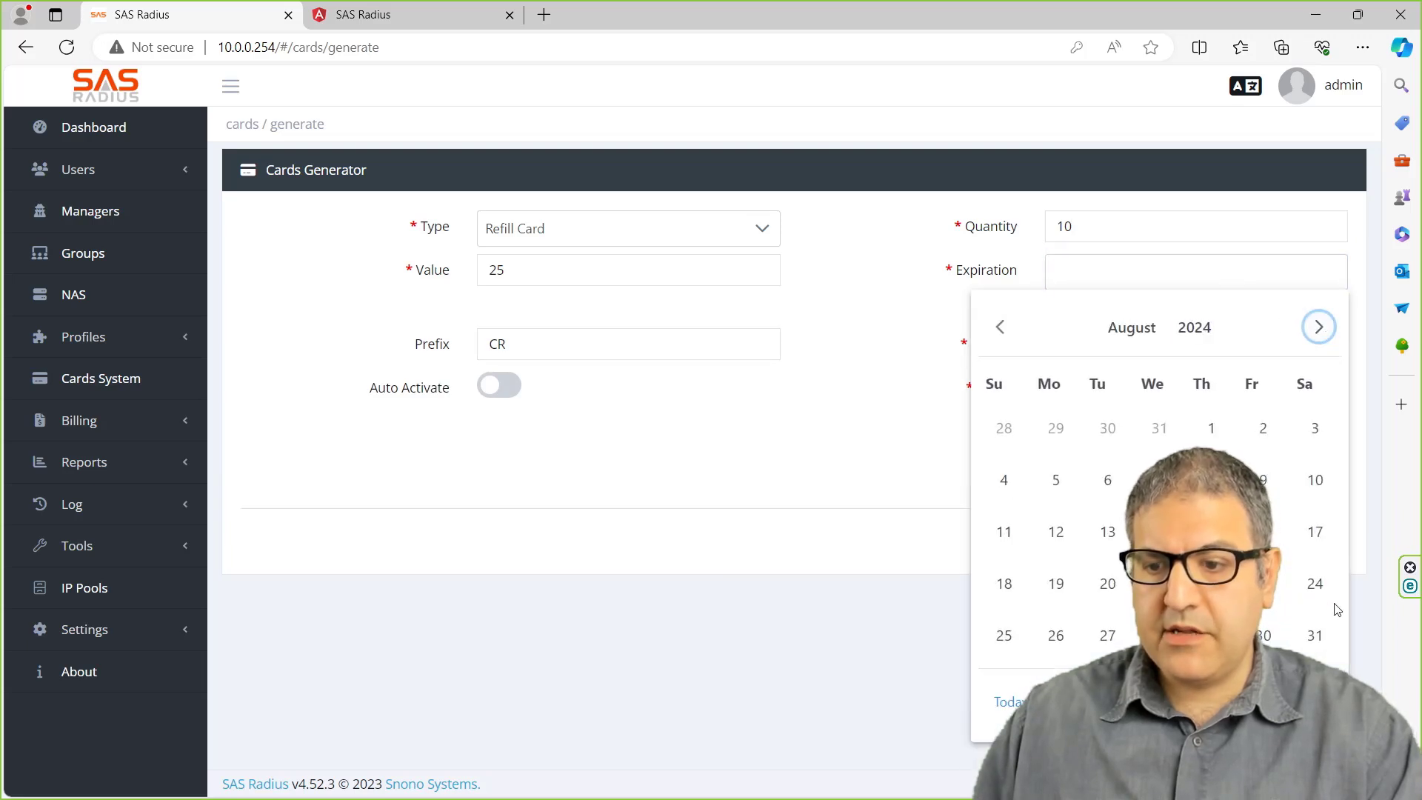
{"action": "left_click", "coordinate": [1314, 635]}
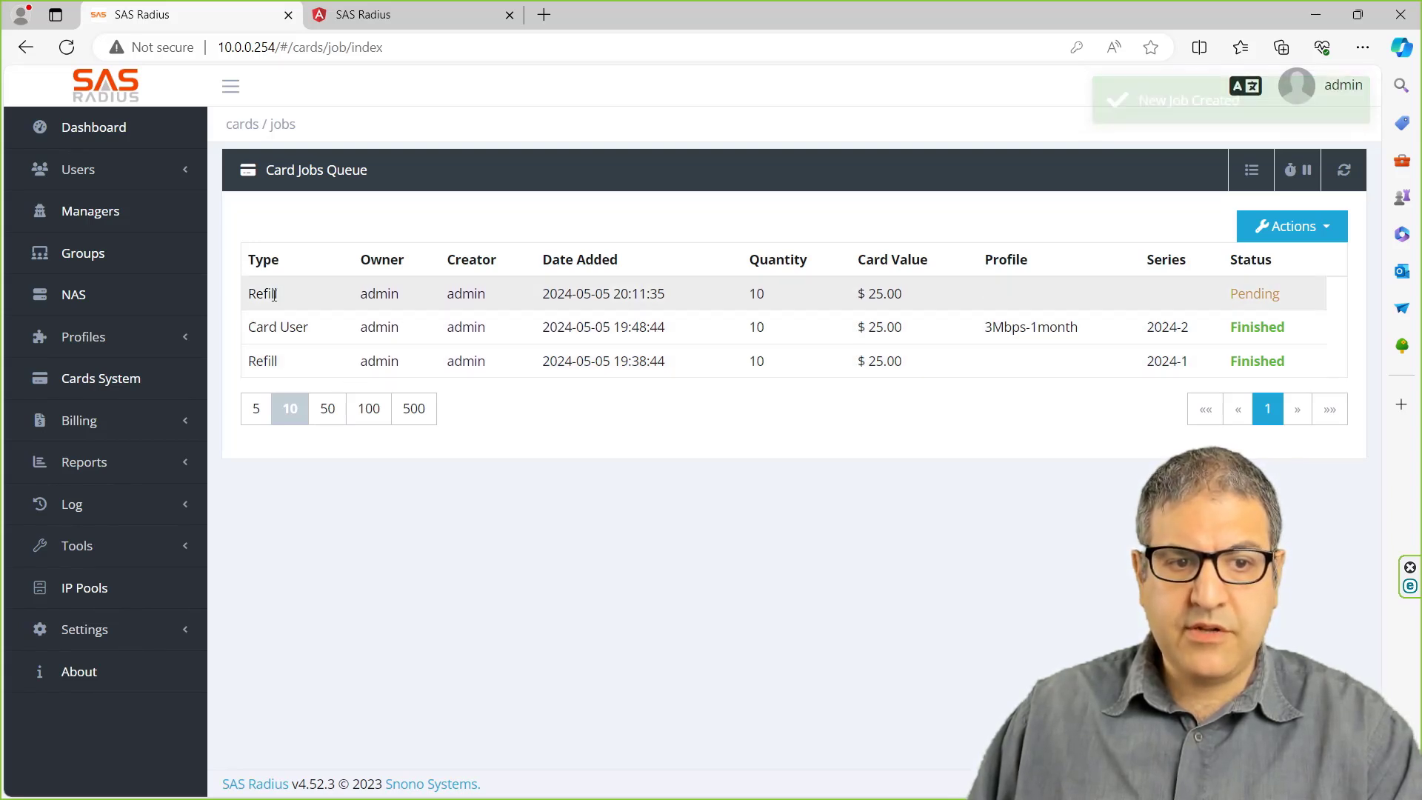
Refresh the Card Jobs Queue until the refill job completes, then view series 2024-3 in Cards Systems
{"action": "left_click_drag", "start_coordinate": [256, 294], "coordinate": [1292, 319]}
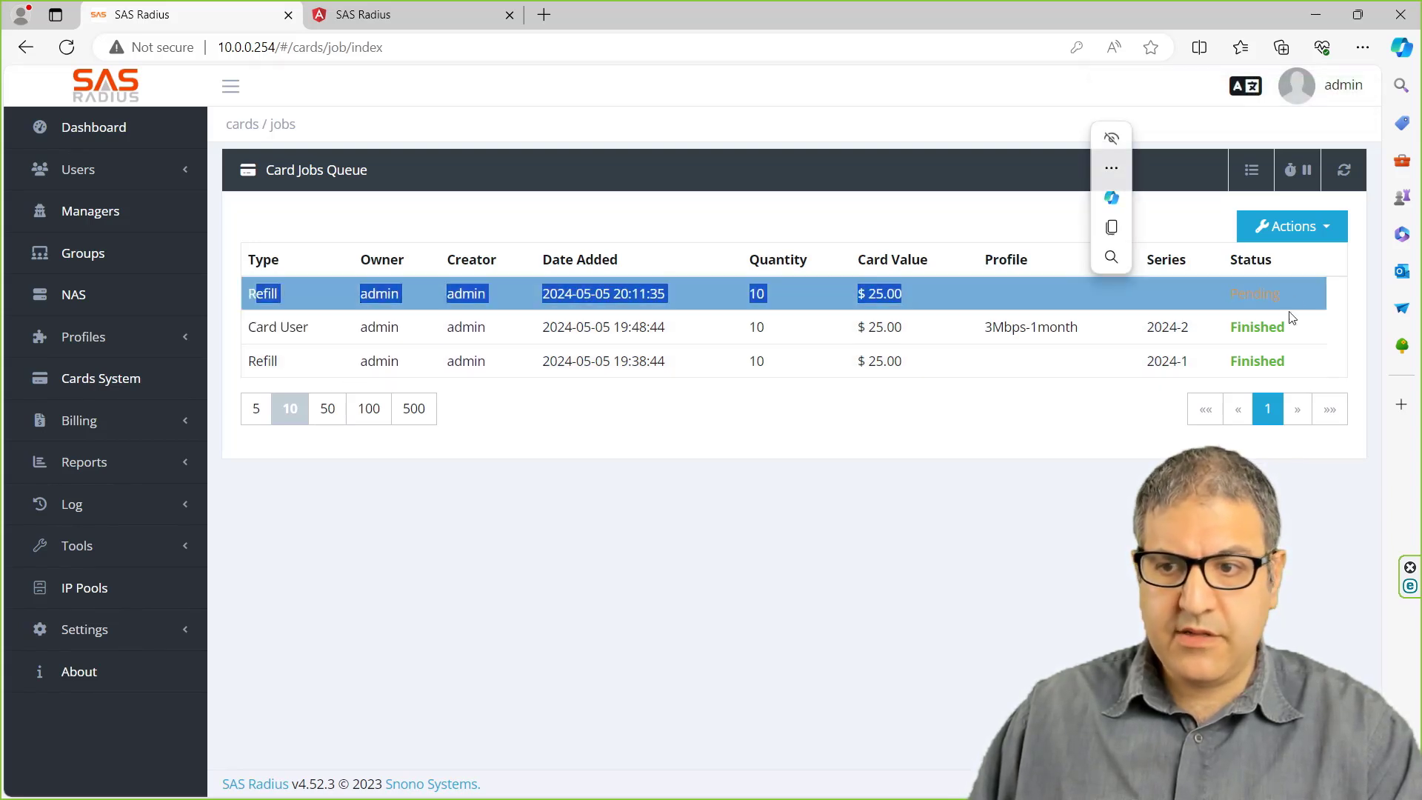
{"action": "left_click", "coordinate": [1347, 172]}
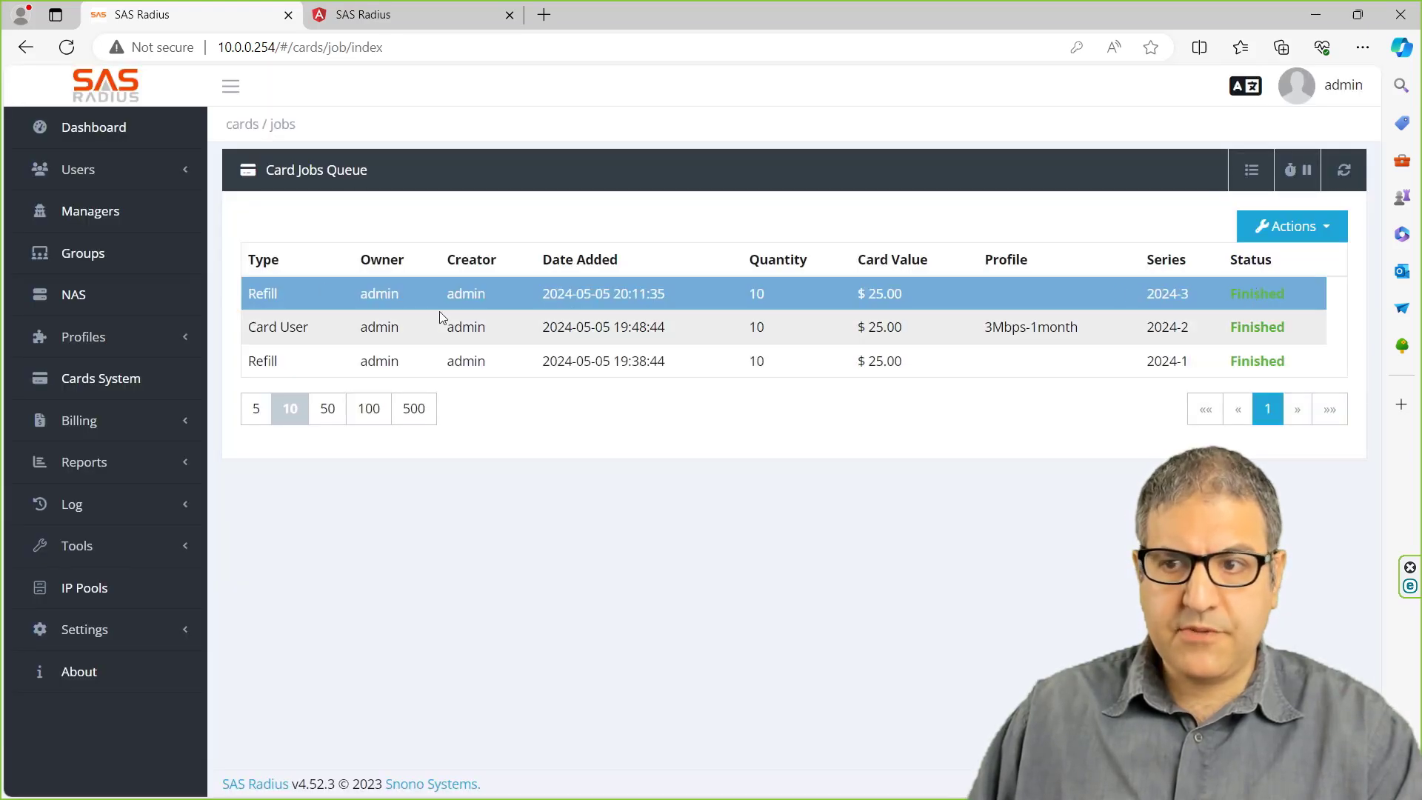
{"action": "left_click", "coordinate": [119, 381]}
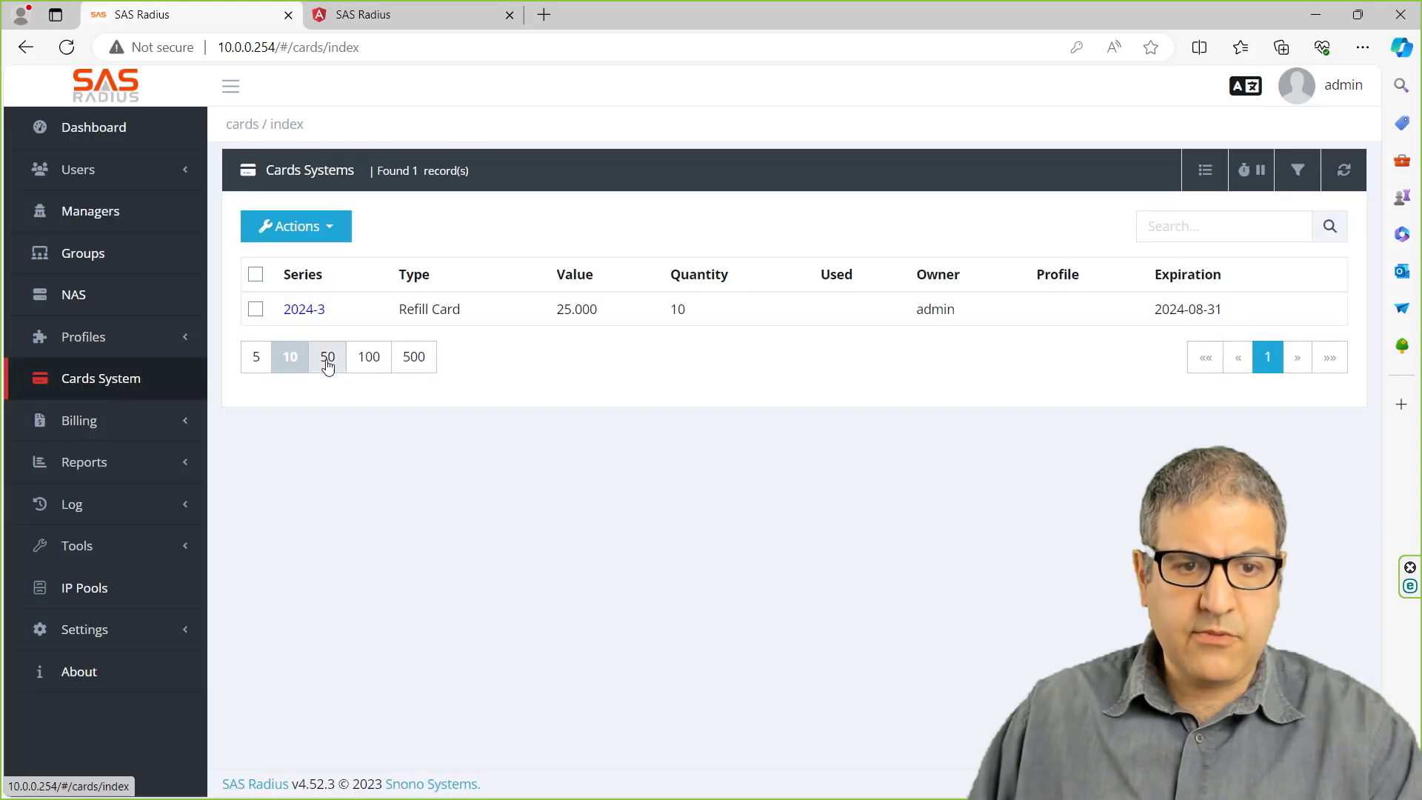
Copy the first CR card's PIN from series 2024-3, then return to the User Portal tab
{"action": "left_click", "coordinate": [305, 310]}
{"action": "scroll", "coordinate": [457, 403], "scroll_direction": "down", "scroll_amount": 1}
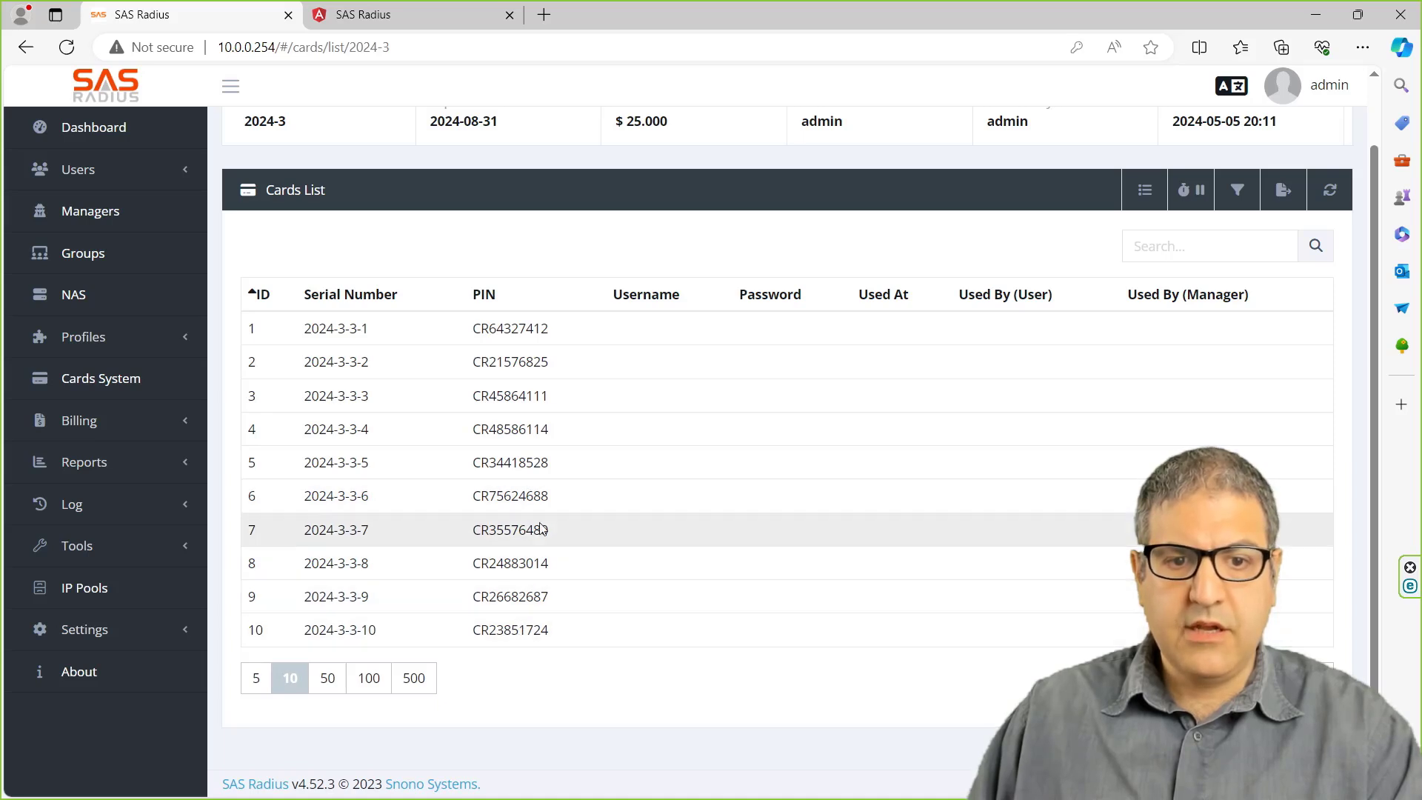
{"action": "mouse_move", "coordinate": [473, 328]}
{"action": "left_mouse_down"}
{"action": "mouse_move", "coordinate": [504, 328]}
{"action": "mouse_move", "coordinate": [488, 328]}
{"action": "left_mouse_up"}
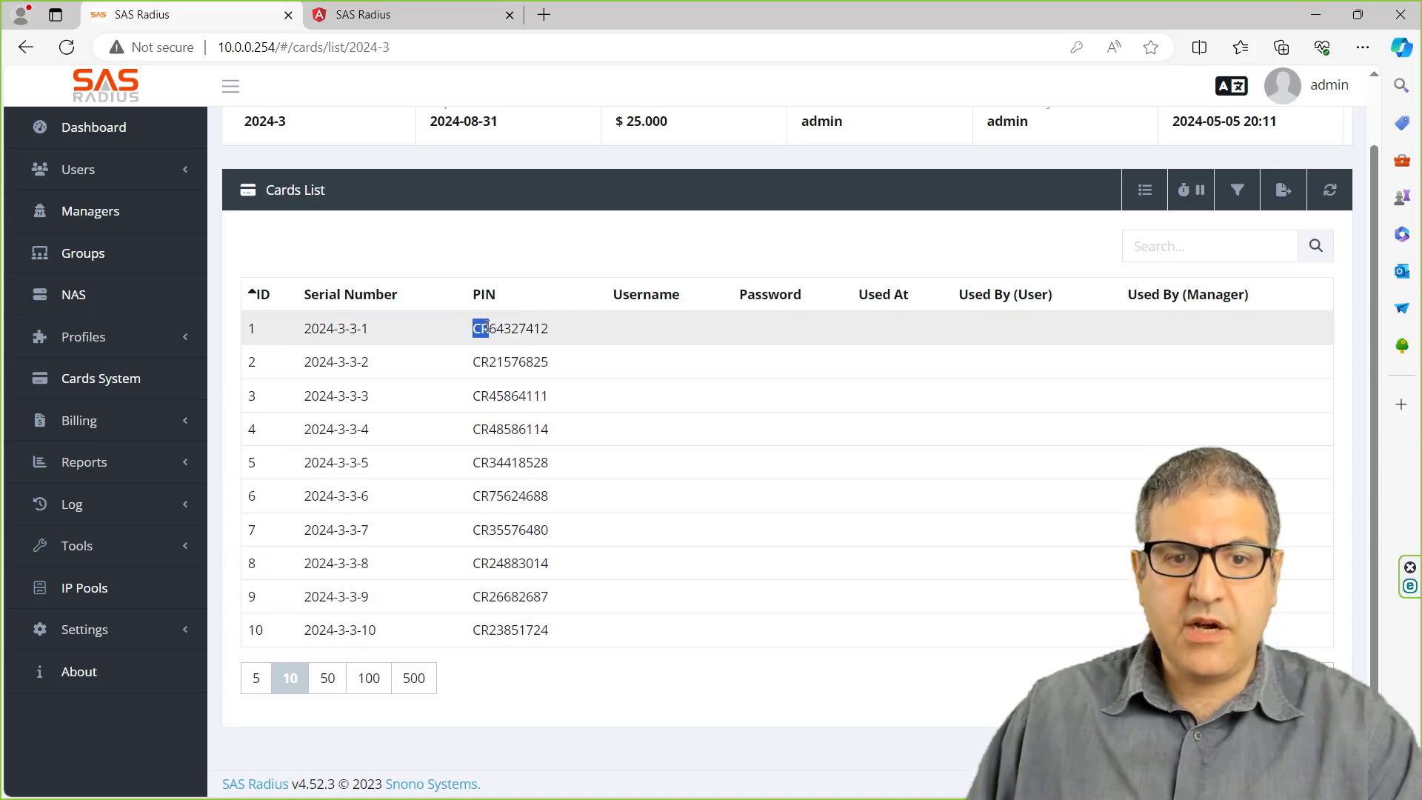
{"action": "left_click", "coordinate": [571, 356]}
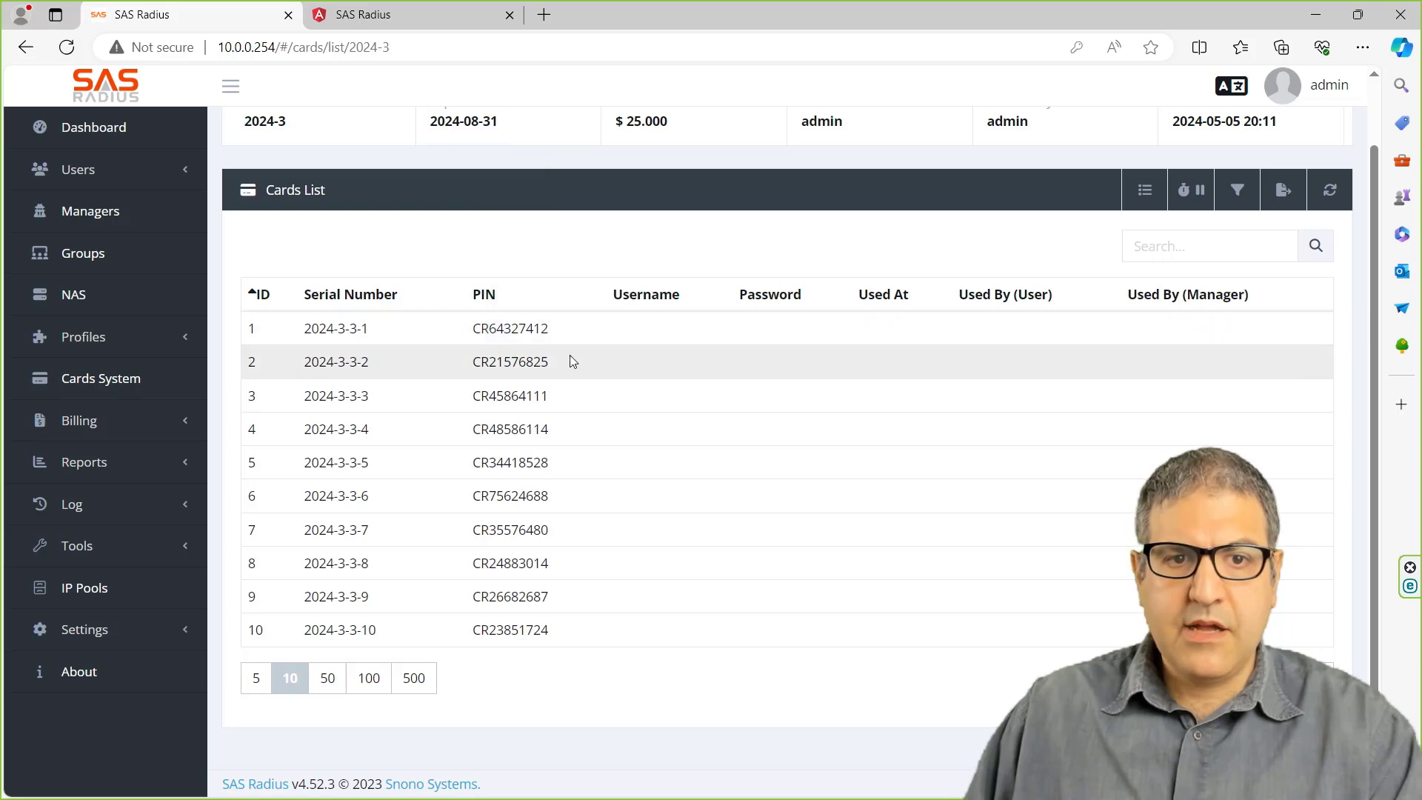
{"action": "scroll", "coordinate": [628, 336], "scroll_direction": "up", "scroll_amount": 1}
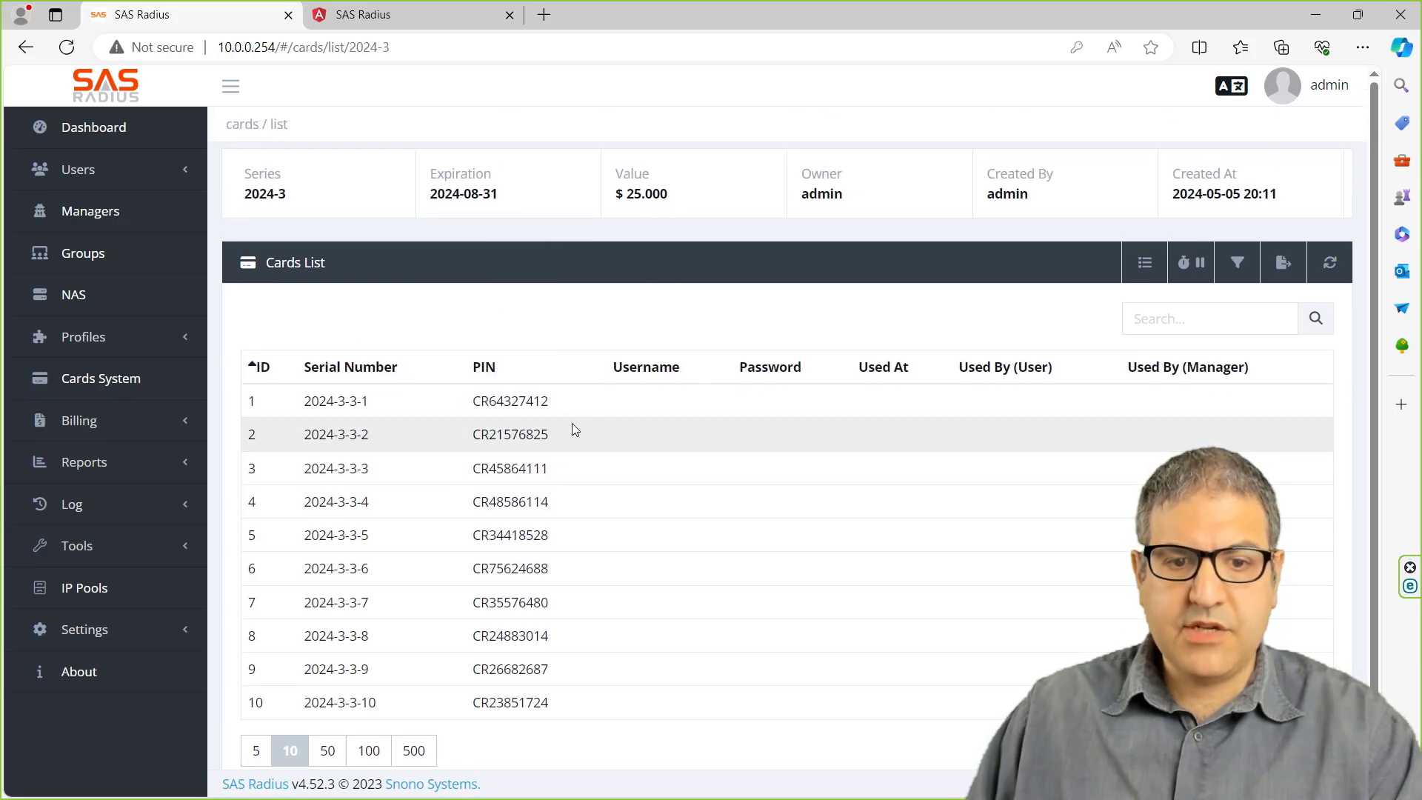
{"action": "double_click", "coordinate": [509, 401]}
{"action": "right_click", "coordinate": [509, 402]}
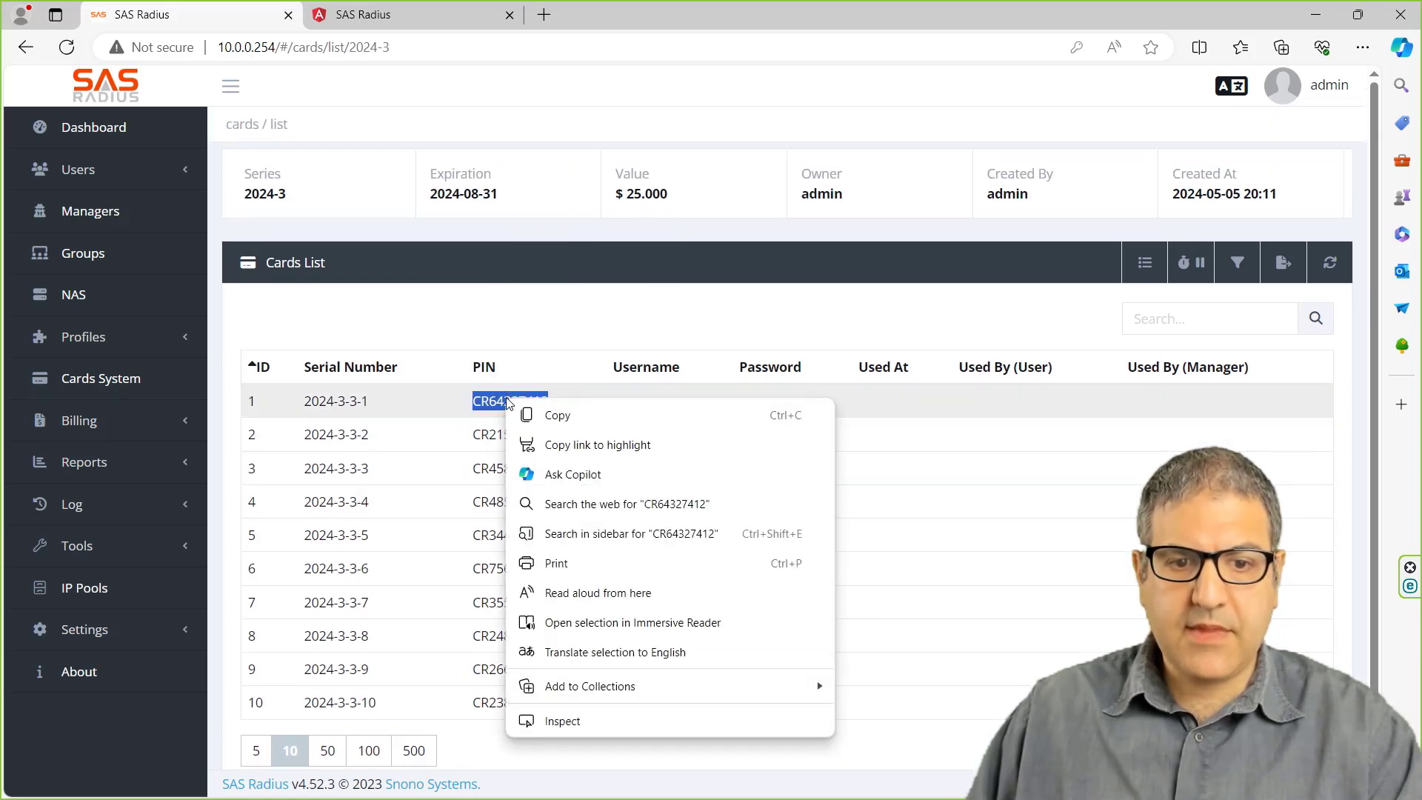
{"action": "left_click", "coordinate": [557, 415]}
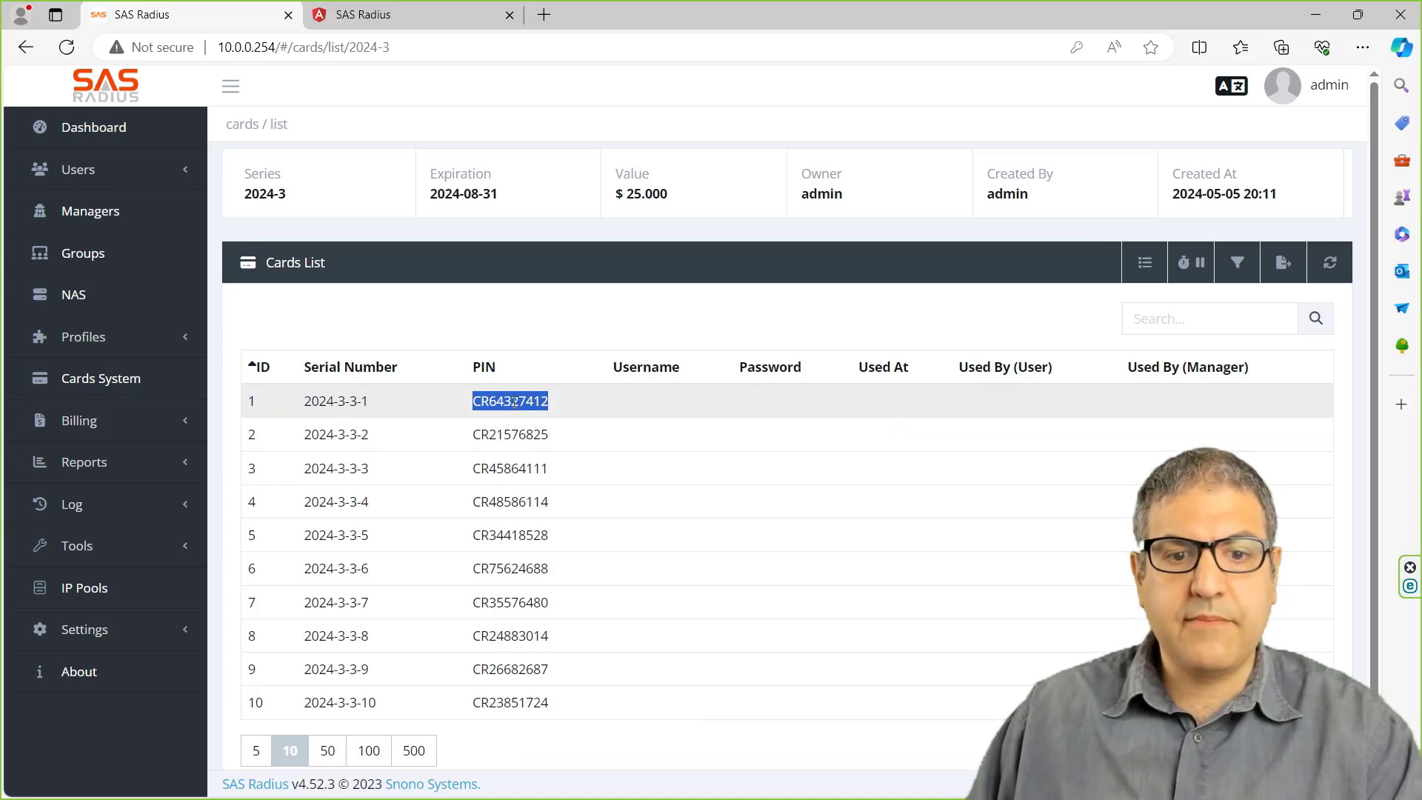
{"action": "left_click", "coordinate": [425, 17]}
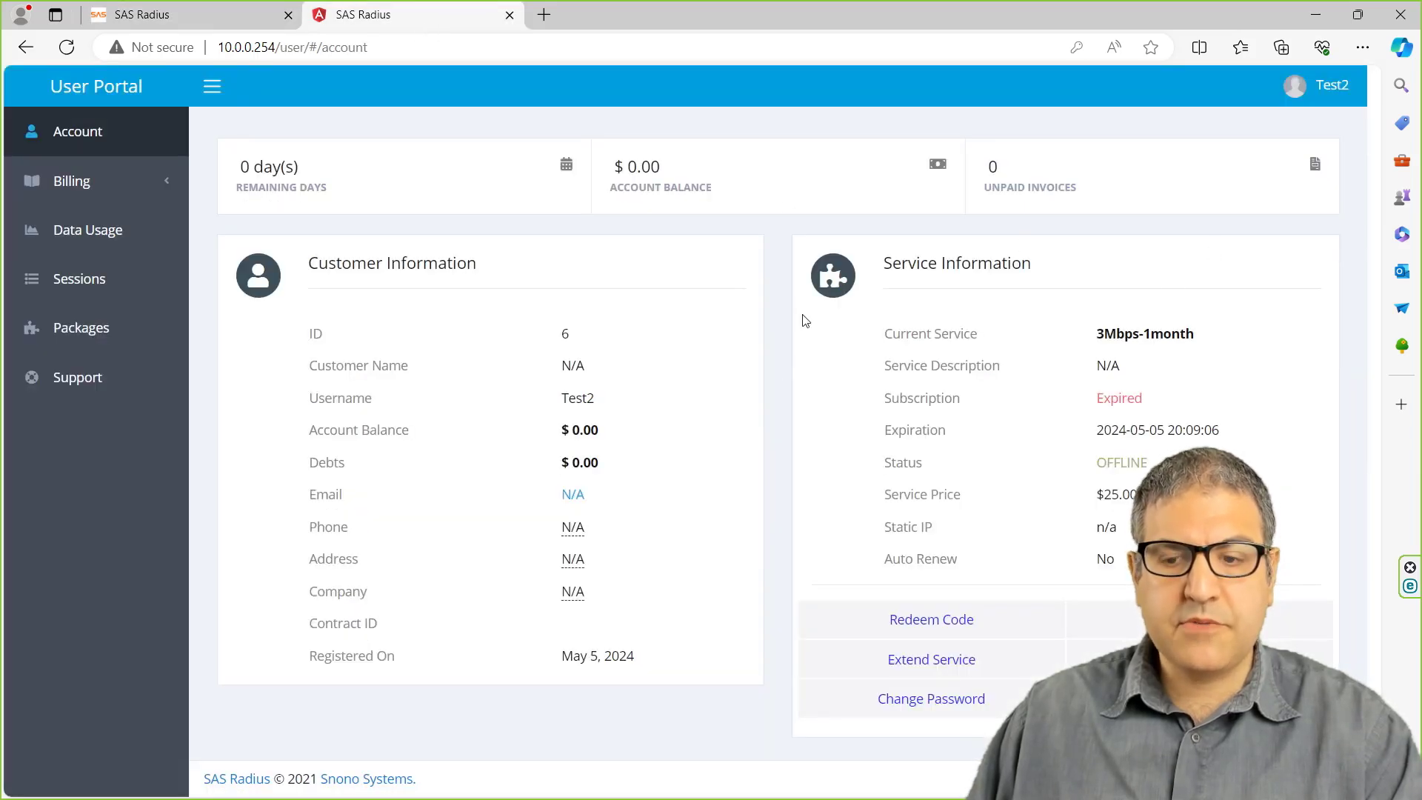
Redeem the first refill card by pasting its PIN into the Redeem Code prompt
{"action": "left_click", "coordinate": [931, 621]}
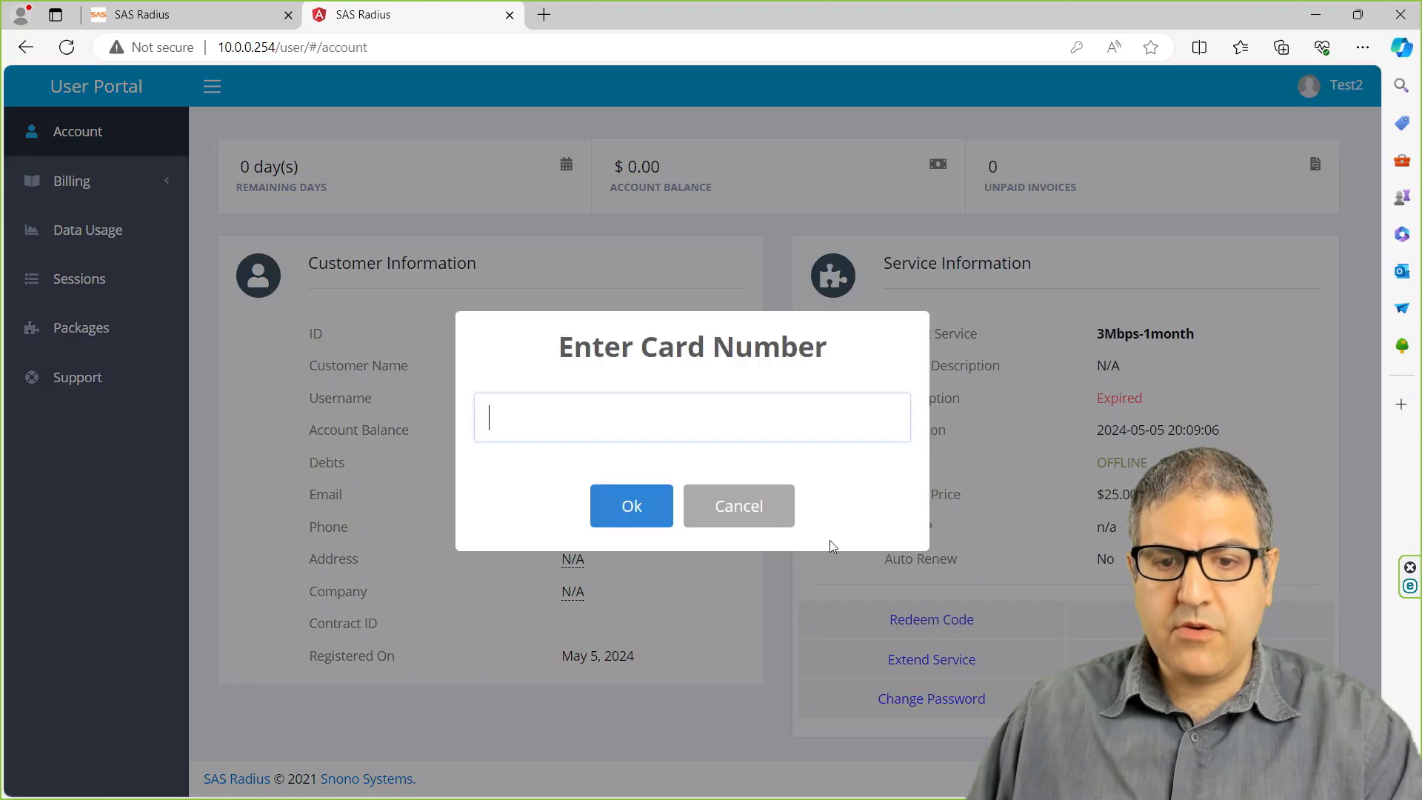
{"action": "left_click", "coordinate": [673, 426]}
{"action": "key", "text": "ctrl+v"}
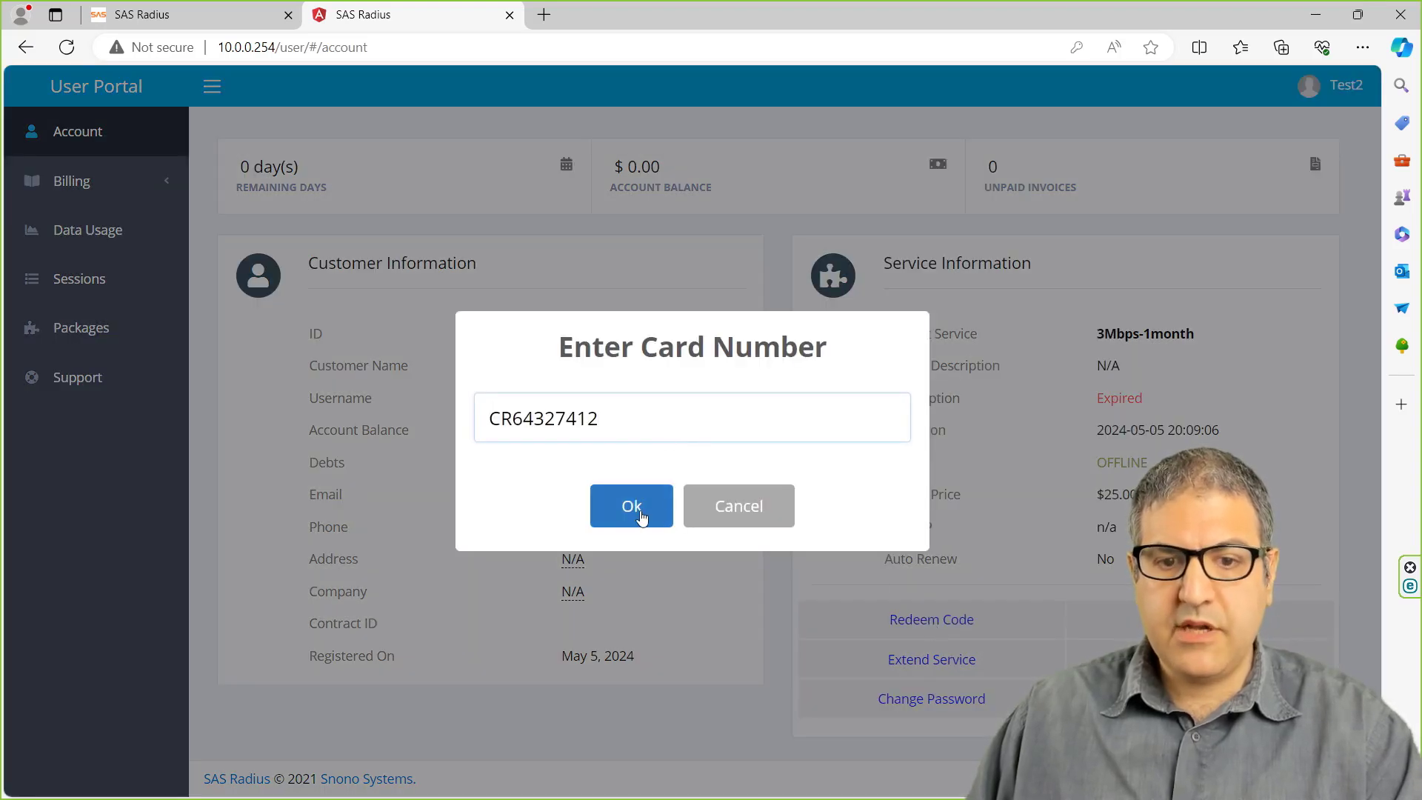
{"action": "left_click", "coordinate": [638, 516]}
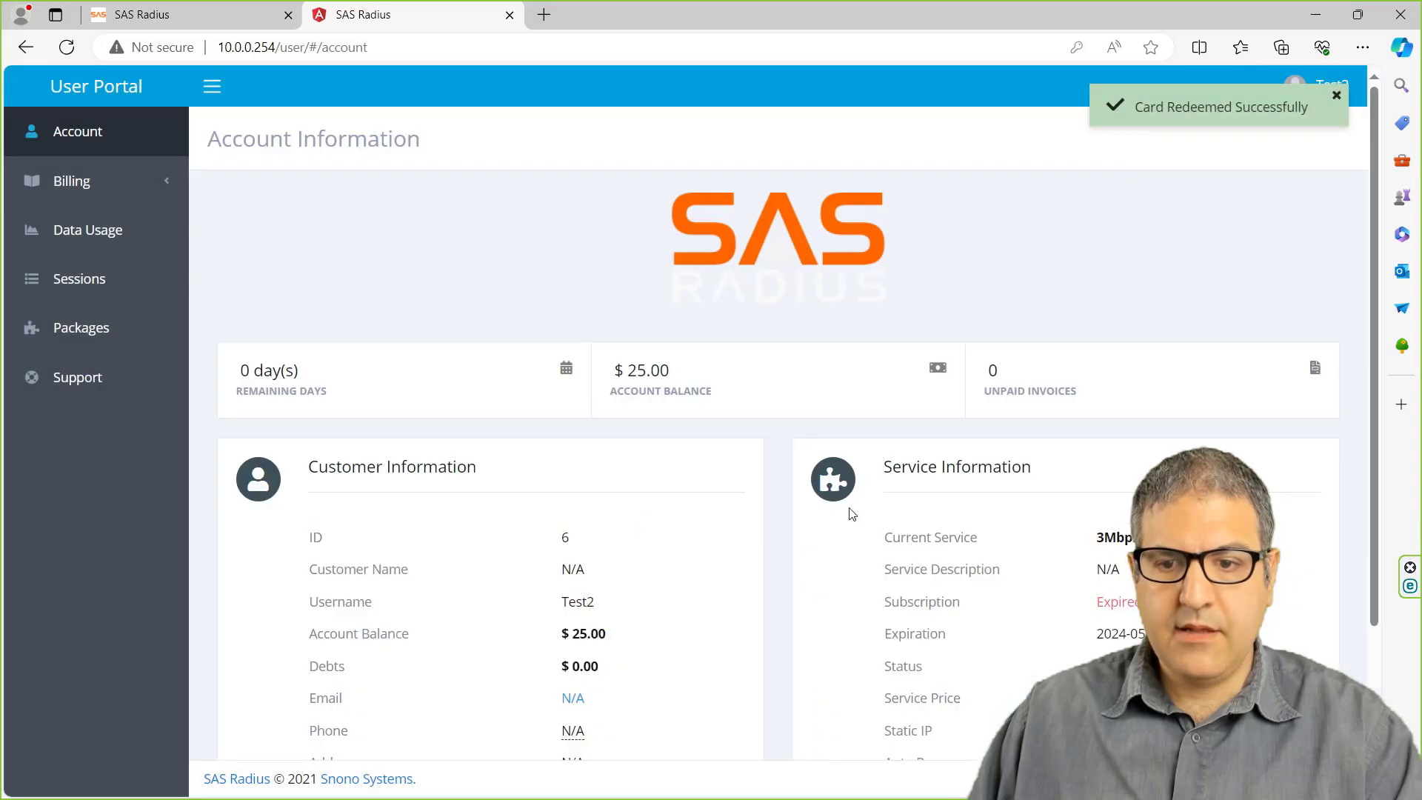
Reload the account page to confirm the $25.00 balance, then open Purchase Service
{"action": "scroll", "coordinate": [1042, 458], "scroll_direction": "down", "scroll_amount": 1}
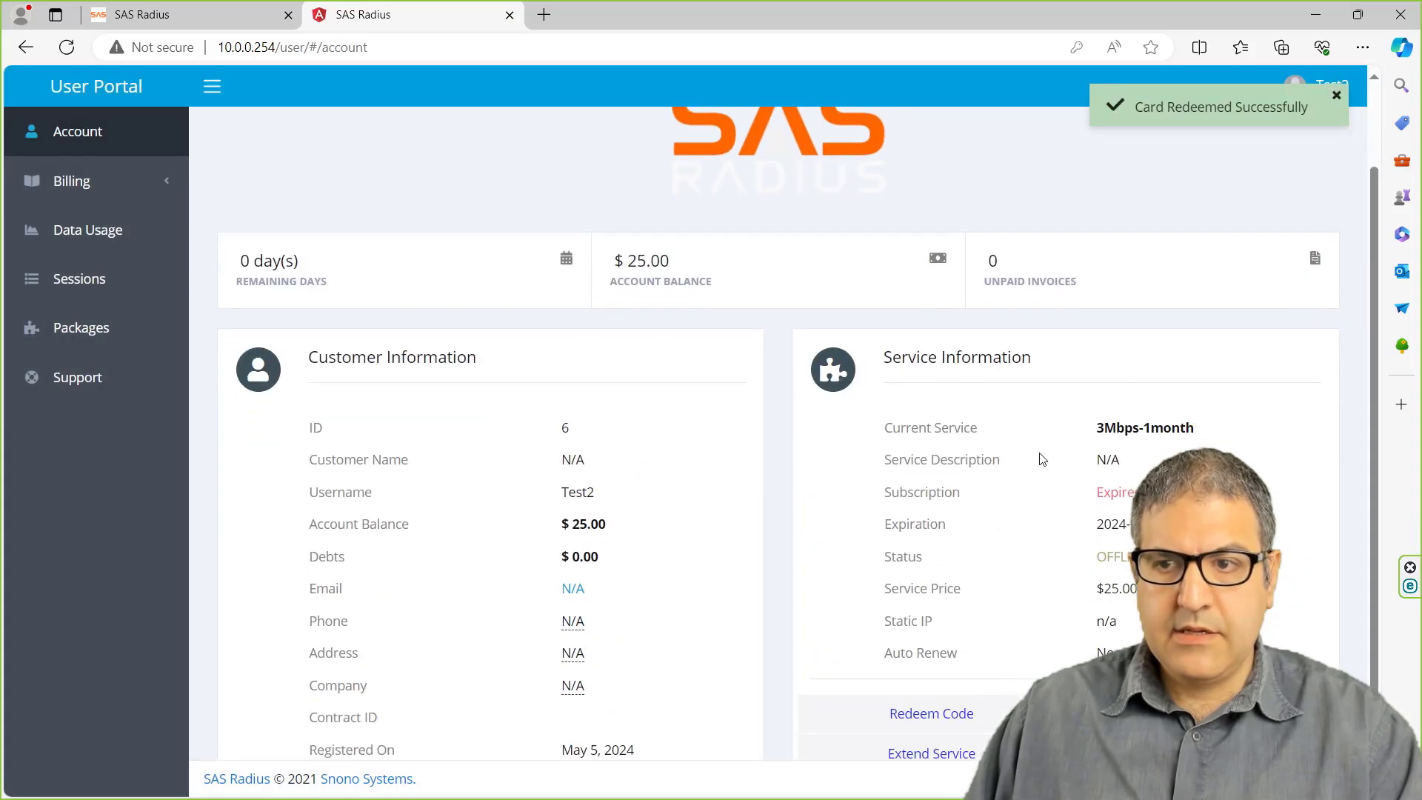
{"action": "left_click", "coordinate": [66, 46]}
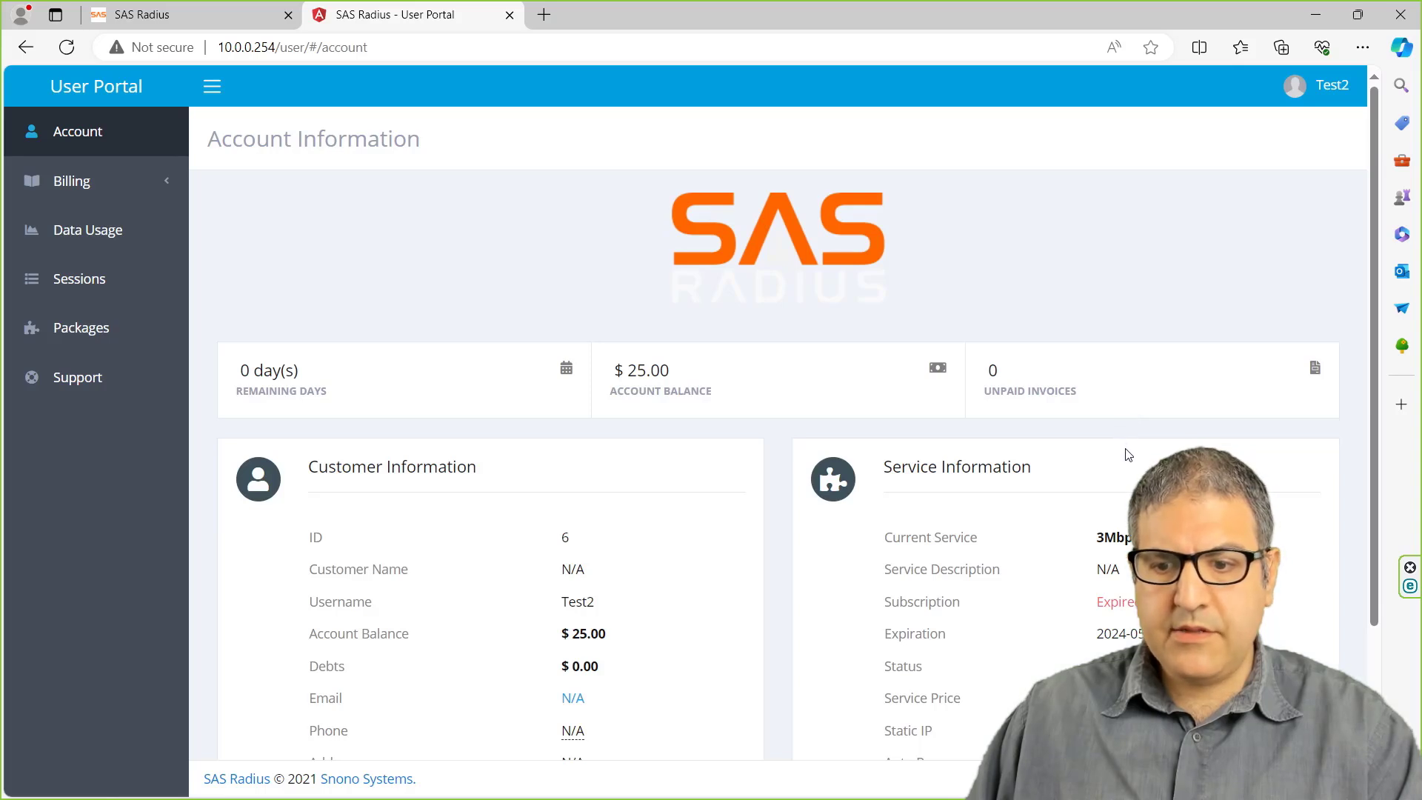
{"action": "scroll", "coordinate": [1128, 454], "scroll_direction": "down", "scroll_amount": 1}
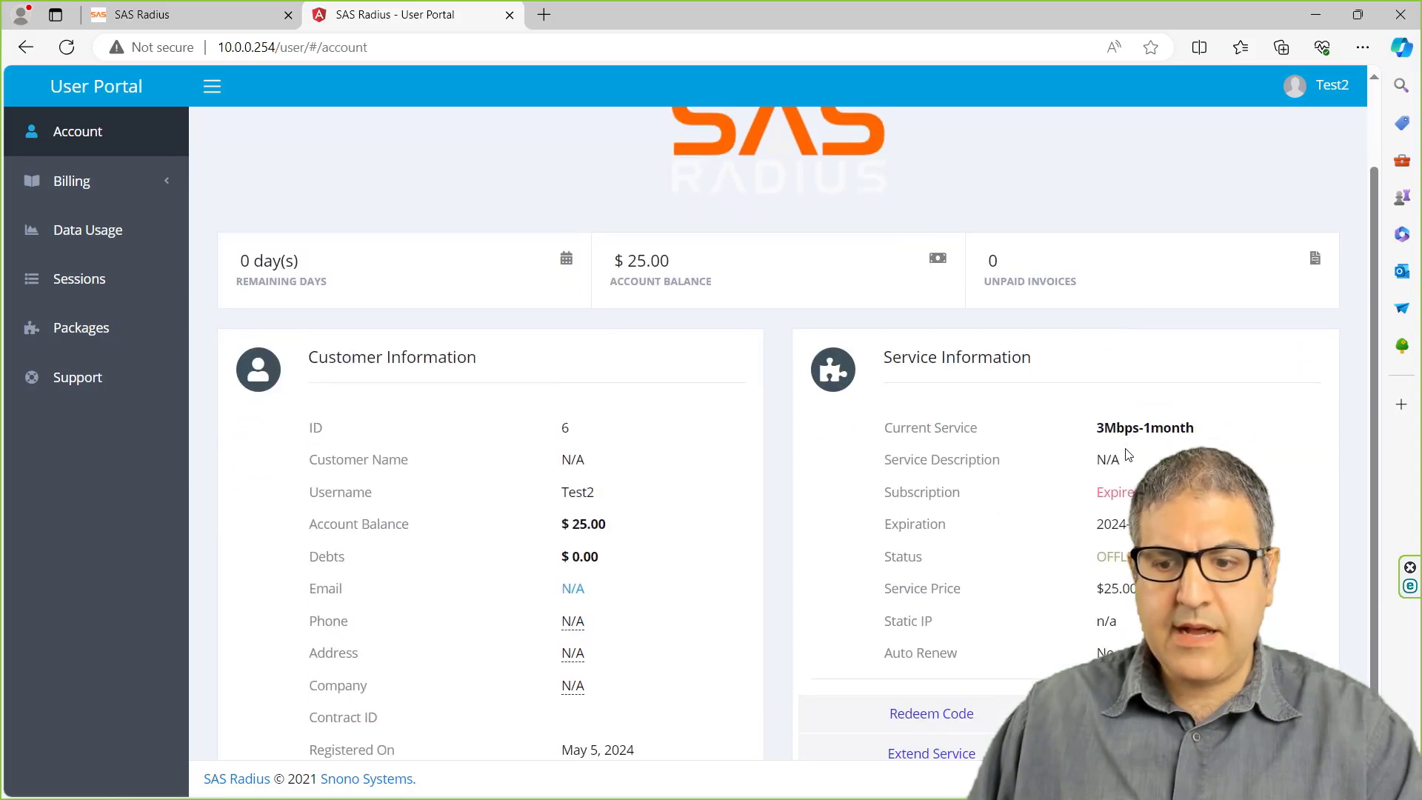
{"action": "scroll", "coordinate": [1128, 454], "scroll_direction": "down", "scroll_amount": 1}
{"action": "left_click_drag", "start_coordinate": [1097, 409], "coordinate": [1145, 403]}
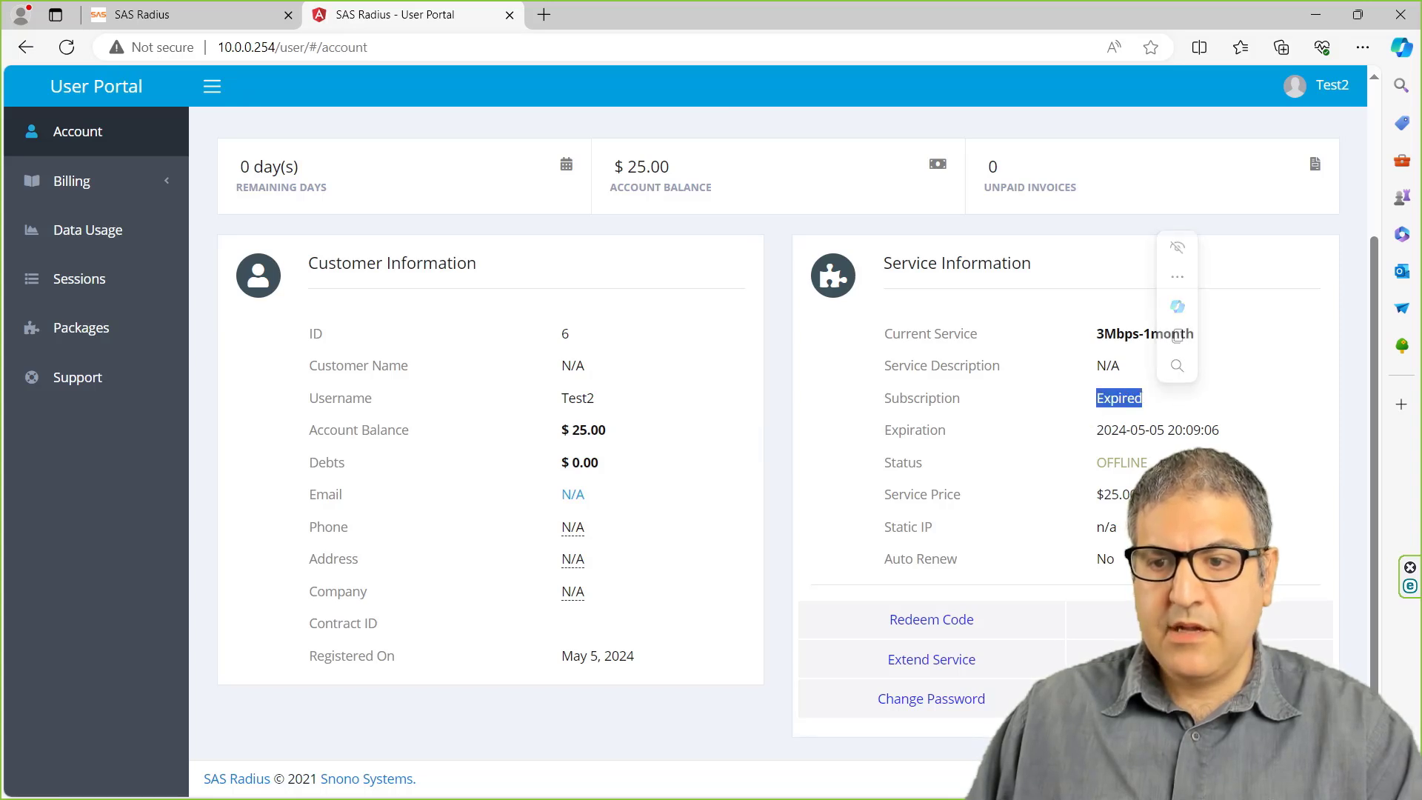
{"action": "key", "text": "Escape"}
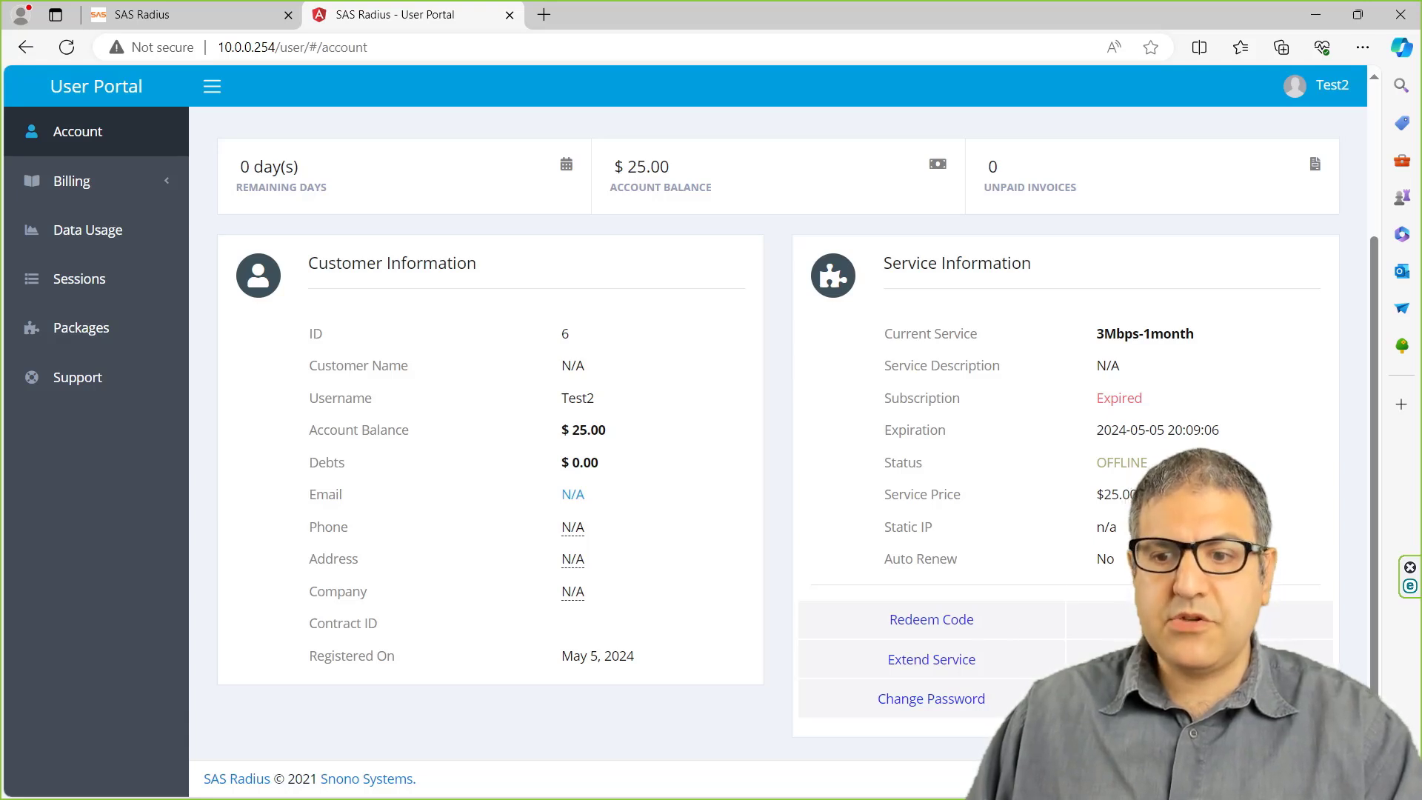
{"action": "left_click", "coordinate": [1200, 619]}
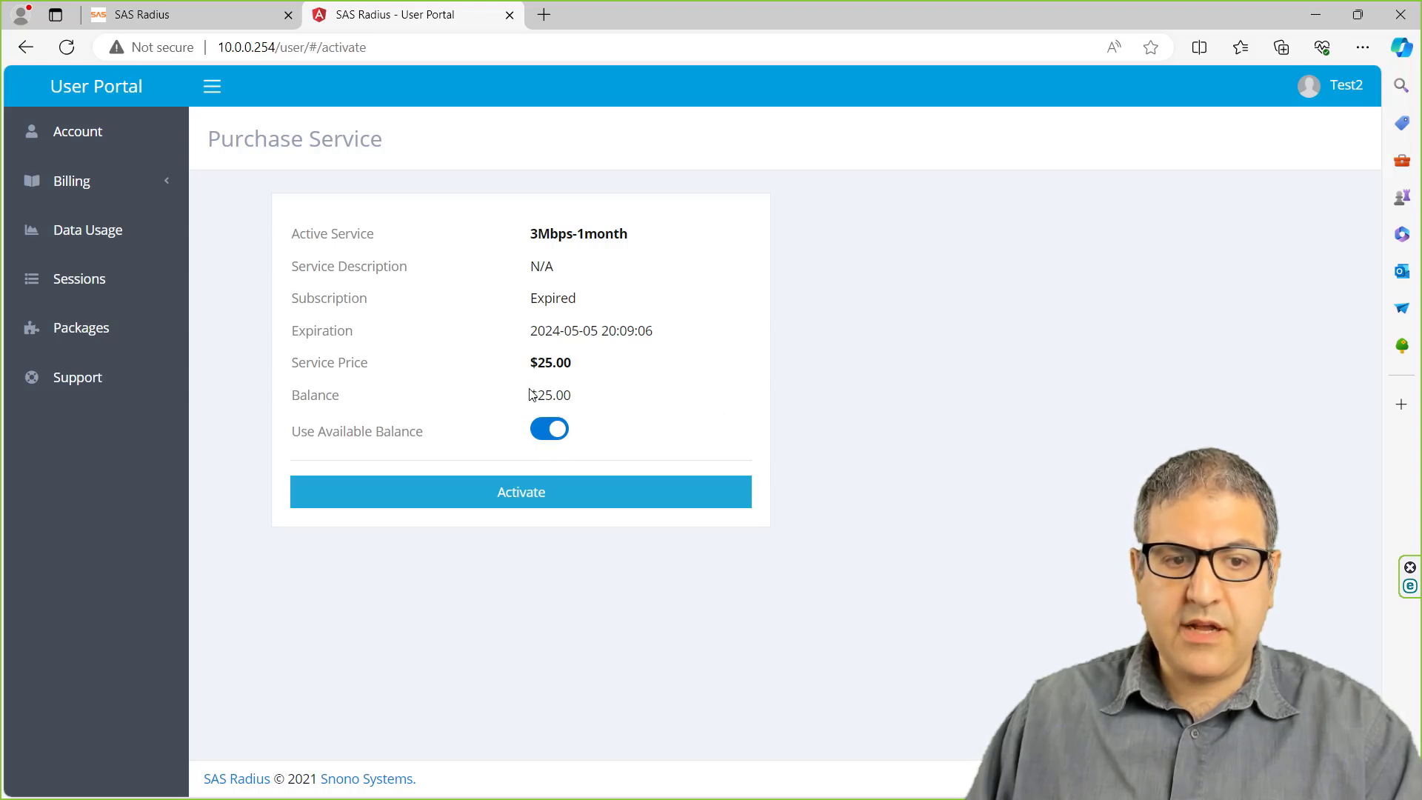
Activate the 3Mbps-1month service using the $25.00 balance and confirm
{"action": "left_click_drag", "start_coordinate": [537, 393], "coordinate": [585, 400]}
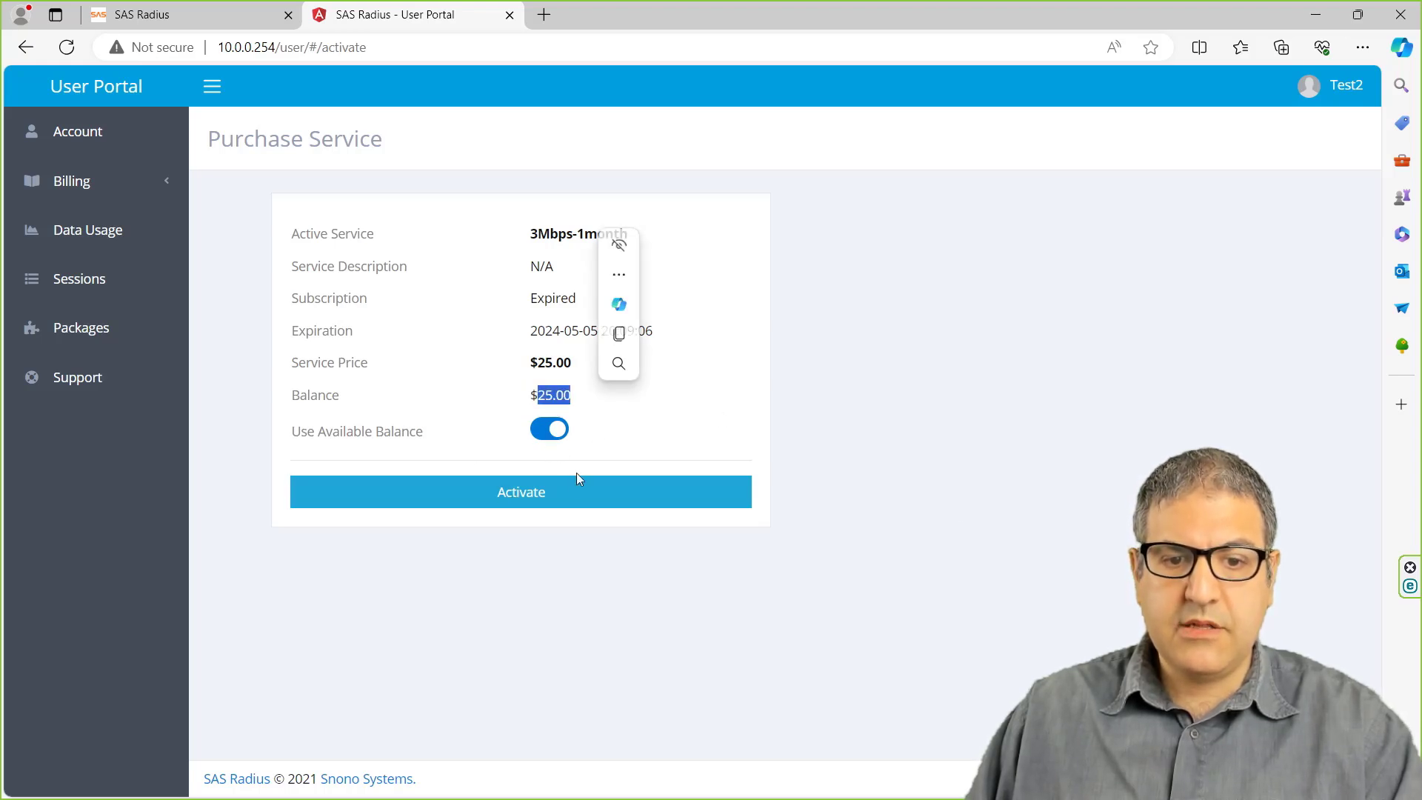
{"action": "left_click", "coordinate": [565, 492]}
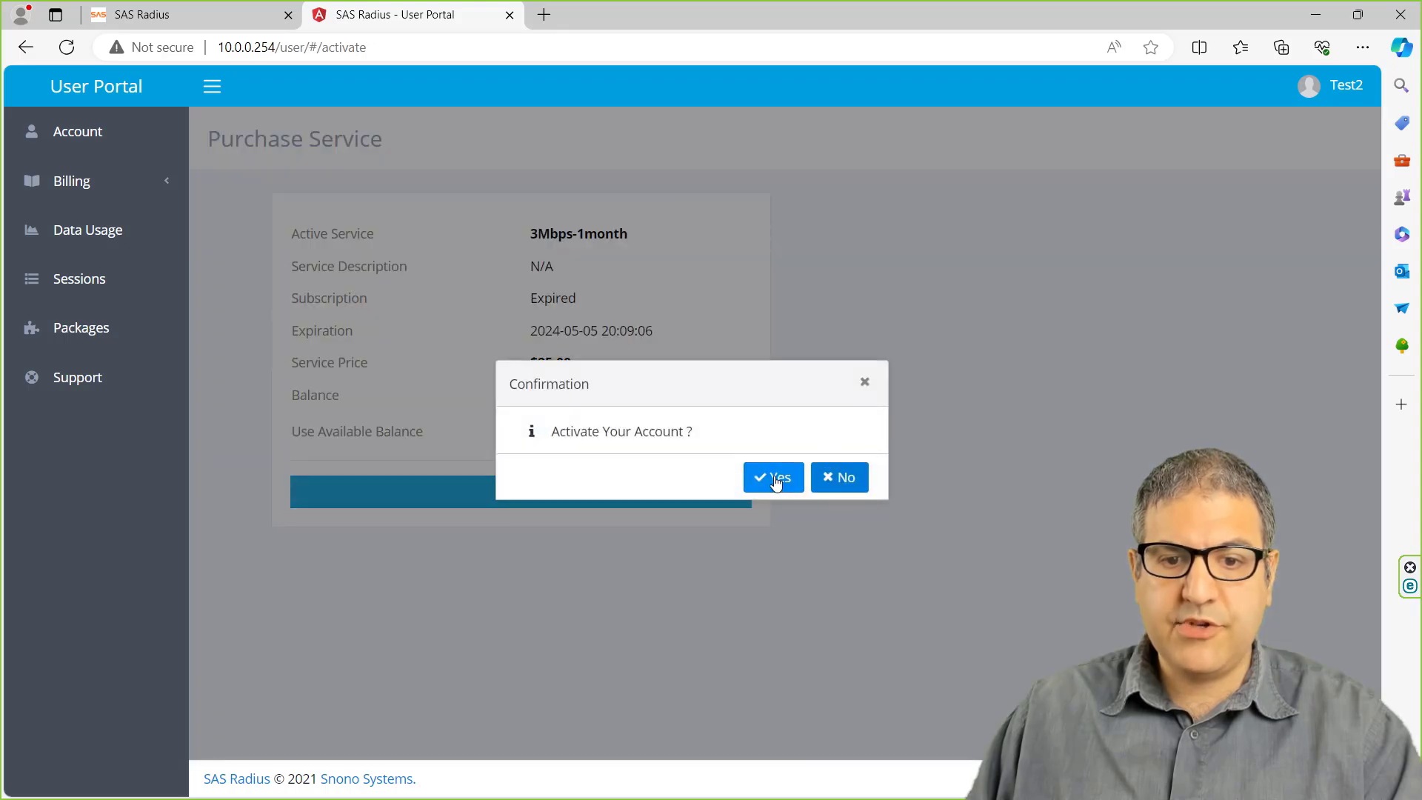
{"action": "left_click", "coordinate": [770, 476]}
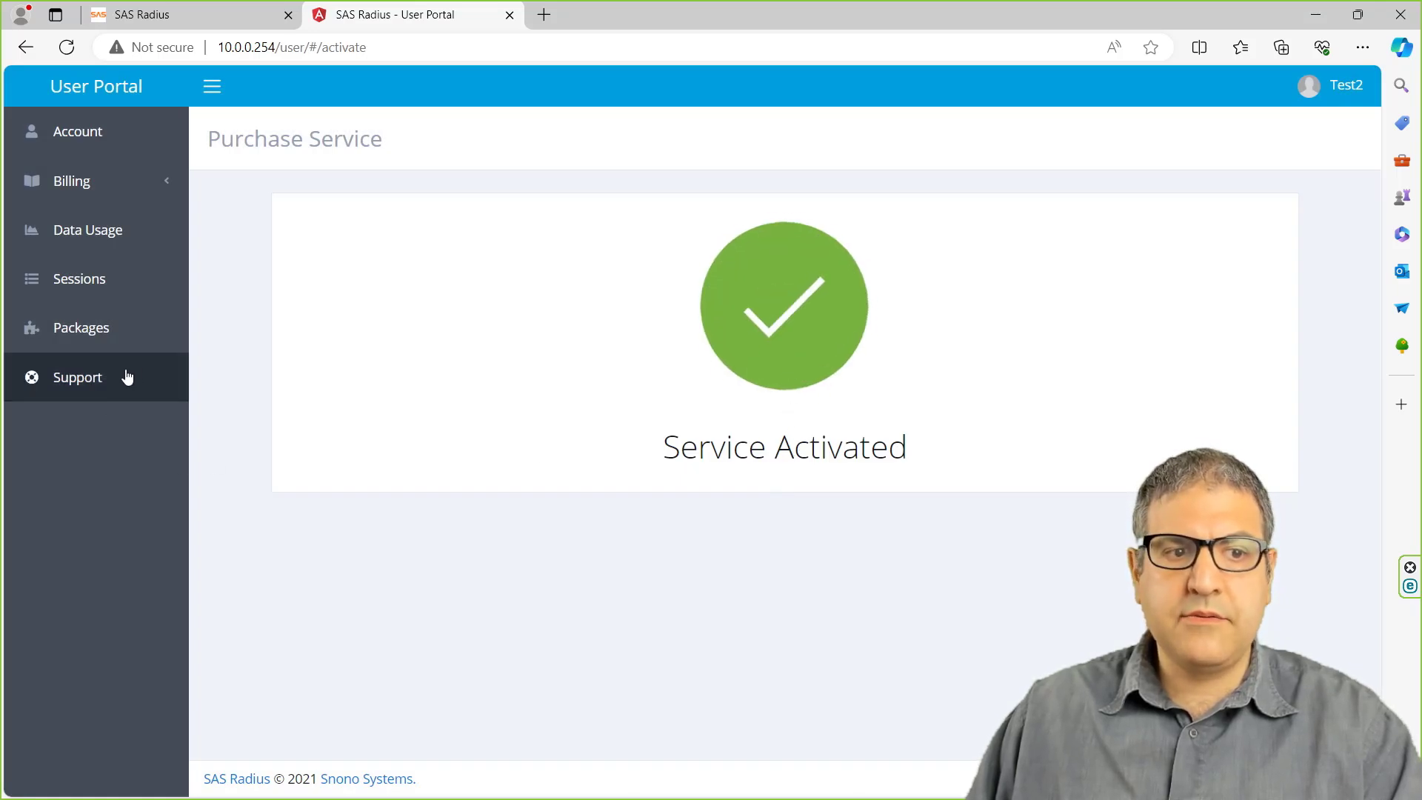
Check the account page: Active subscription, 30 days remaining, expiring 2024-06-05
{"action": "left_click", "coordinate": [73, 146]}
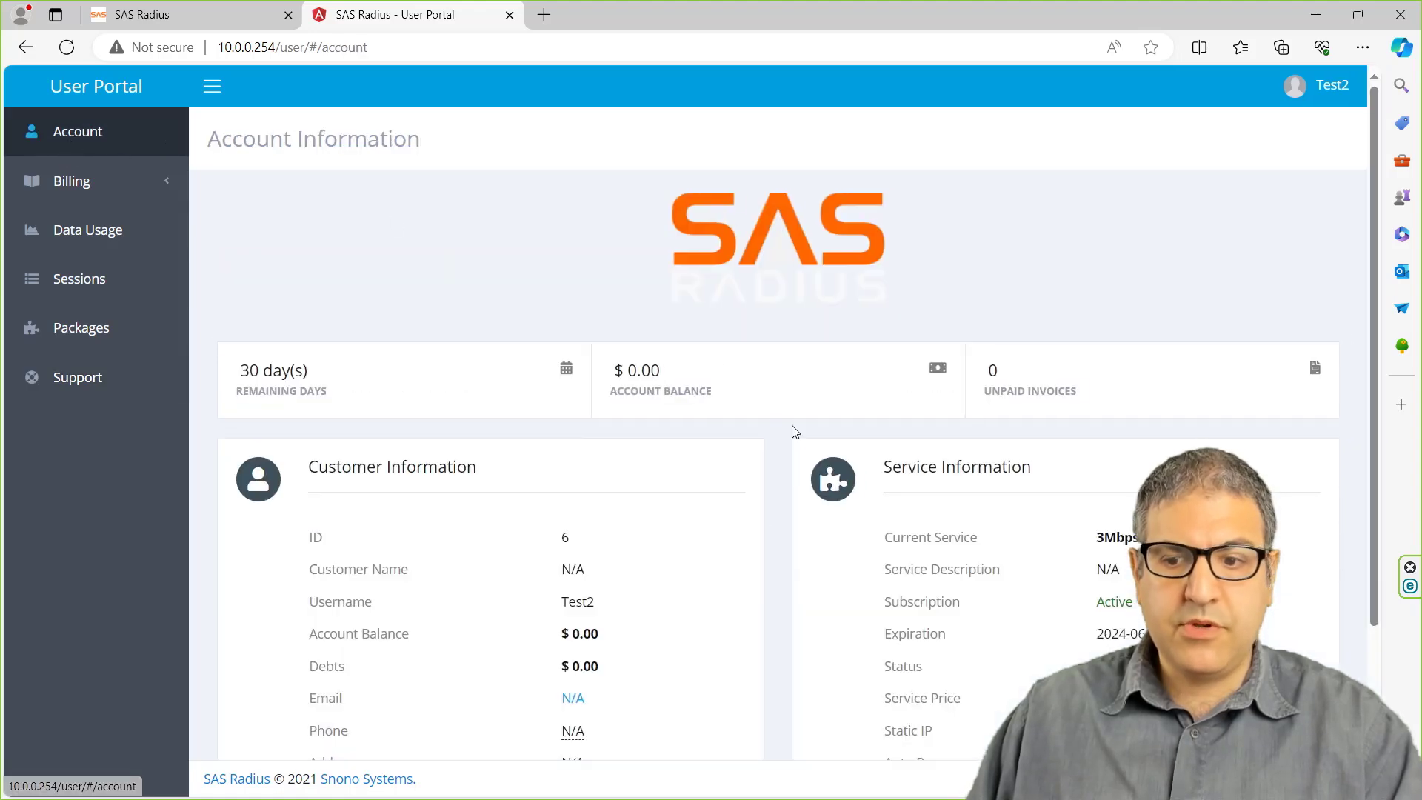
{"action": "scroll", "coordinate": [1072, 476], "scroll_direction": "down", "scroll_amount": 4}
{"action": "double_click", "coordinate": [1107, 399]}
{"action": "left_click_drag", "start_coordinate": [1082, 436], "coordinate": [1162, 437]}
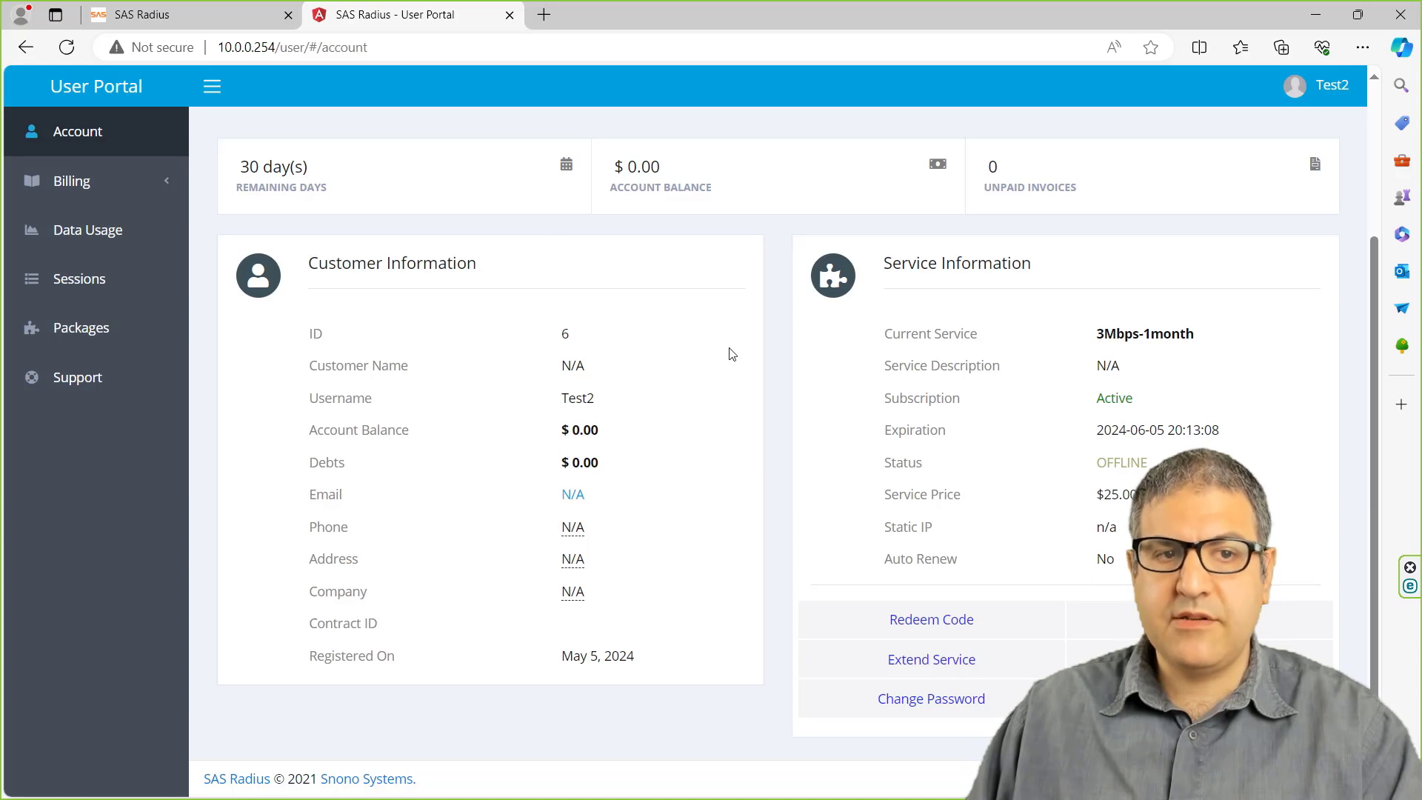
Copy the second refill card's PIN from the cards list
{"action": "left_click", "coordinate": [203, 19]}
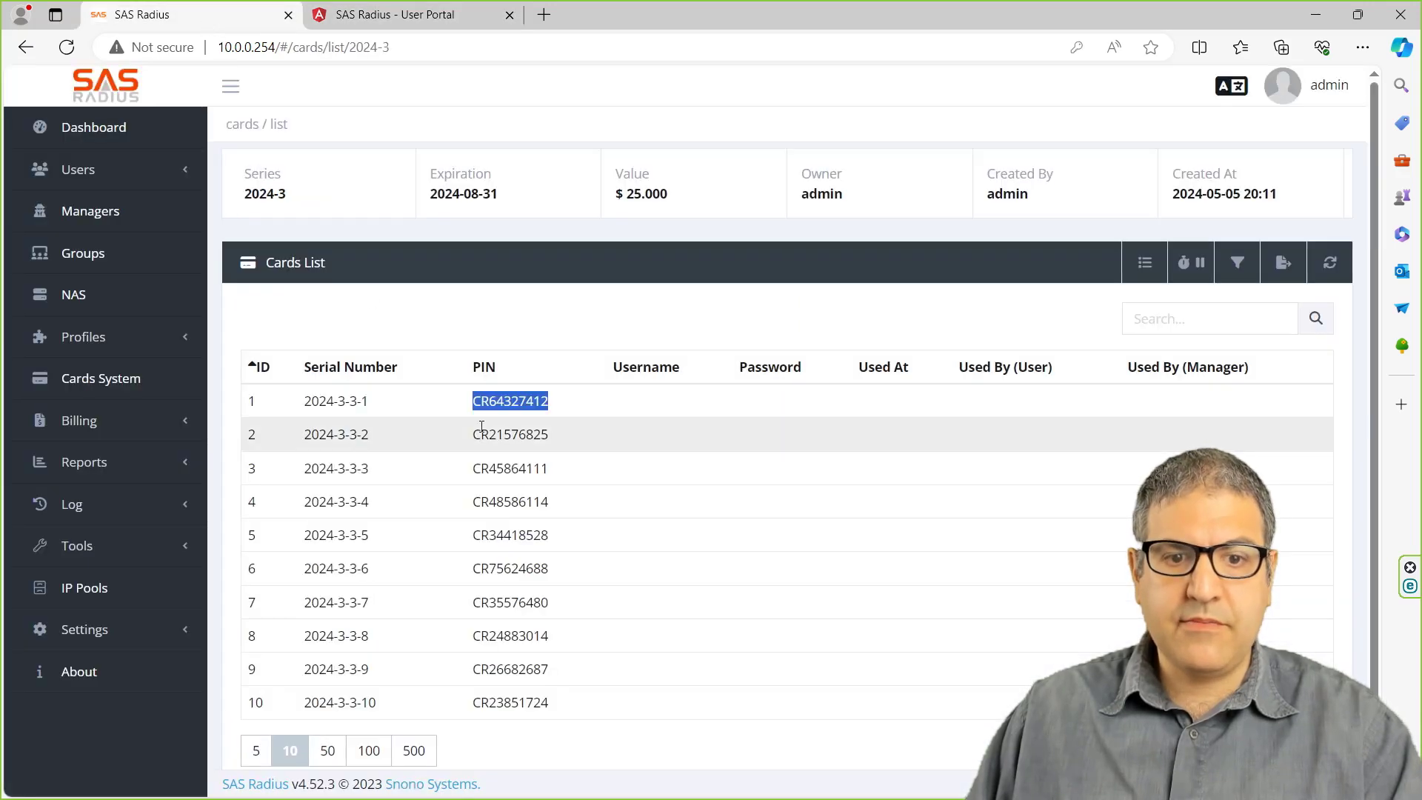
{"action": "double_click", "coordinate": [518, 435]}
{"action": "right_click", "coordinate": [530, 436]}
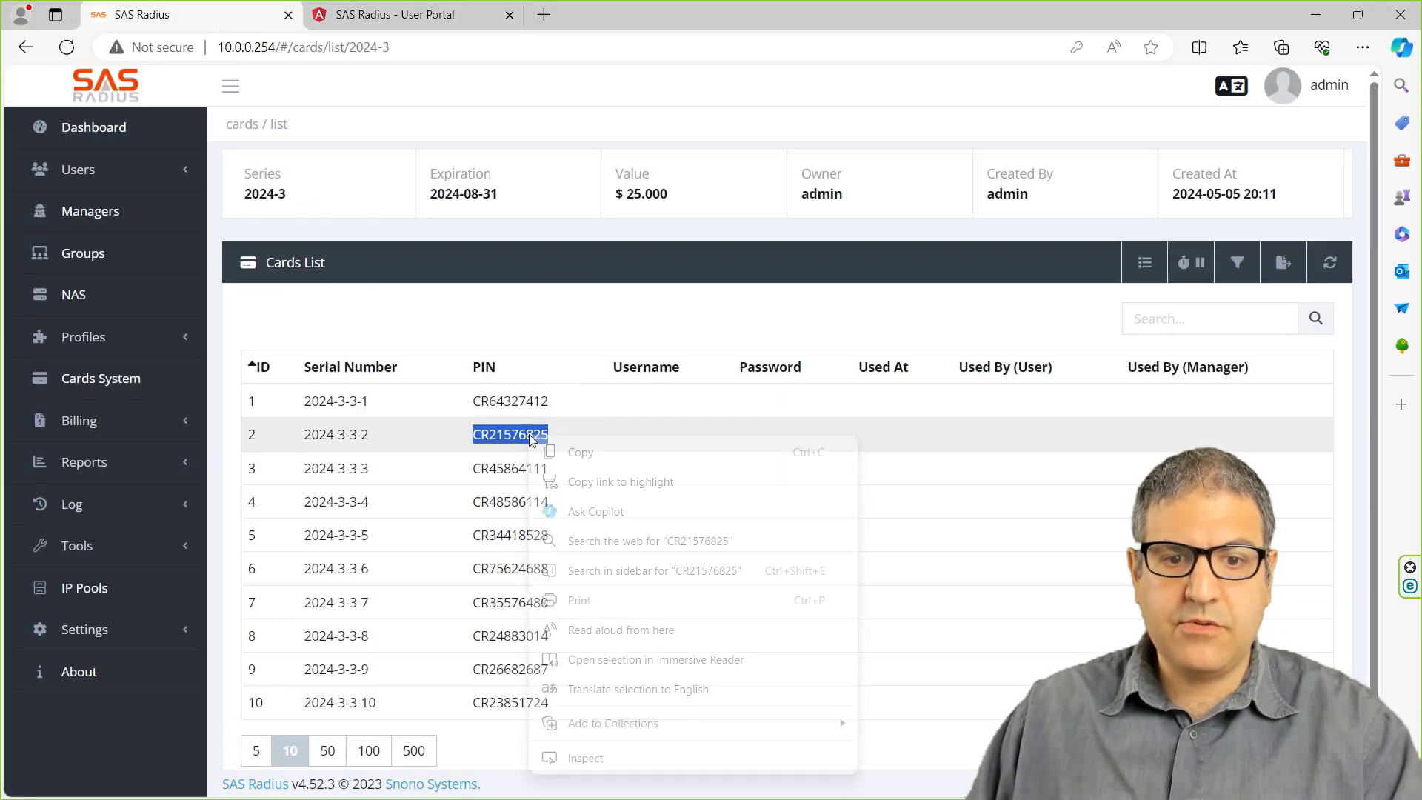
{"action": "left_click", "coordinate": [563, 453]}
Refresh the cards list so card 1 shows as used, recopy the second PIN, and return to the portal
{"action": "key", "text": "F5"}
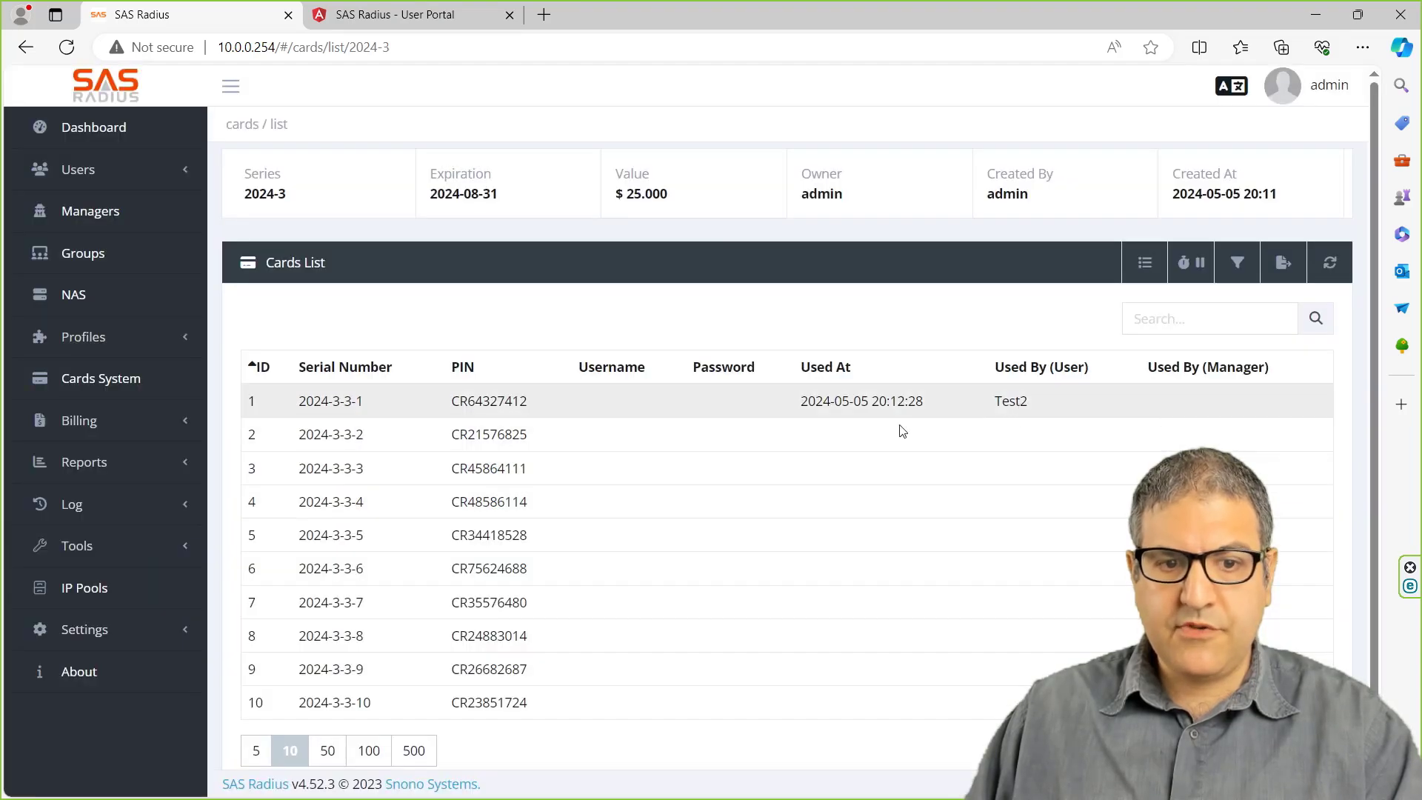
{"action": "double_click", "coordinate": [495, 434]}
{"action": "right_click", "coordinate": [496, 435]}
{"action": "left_click", "coordinate": [547, 453]}
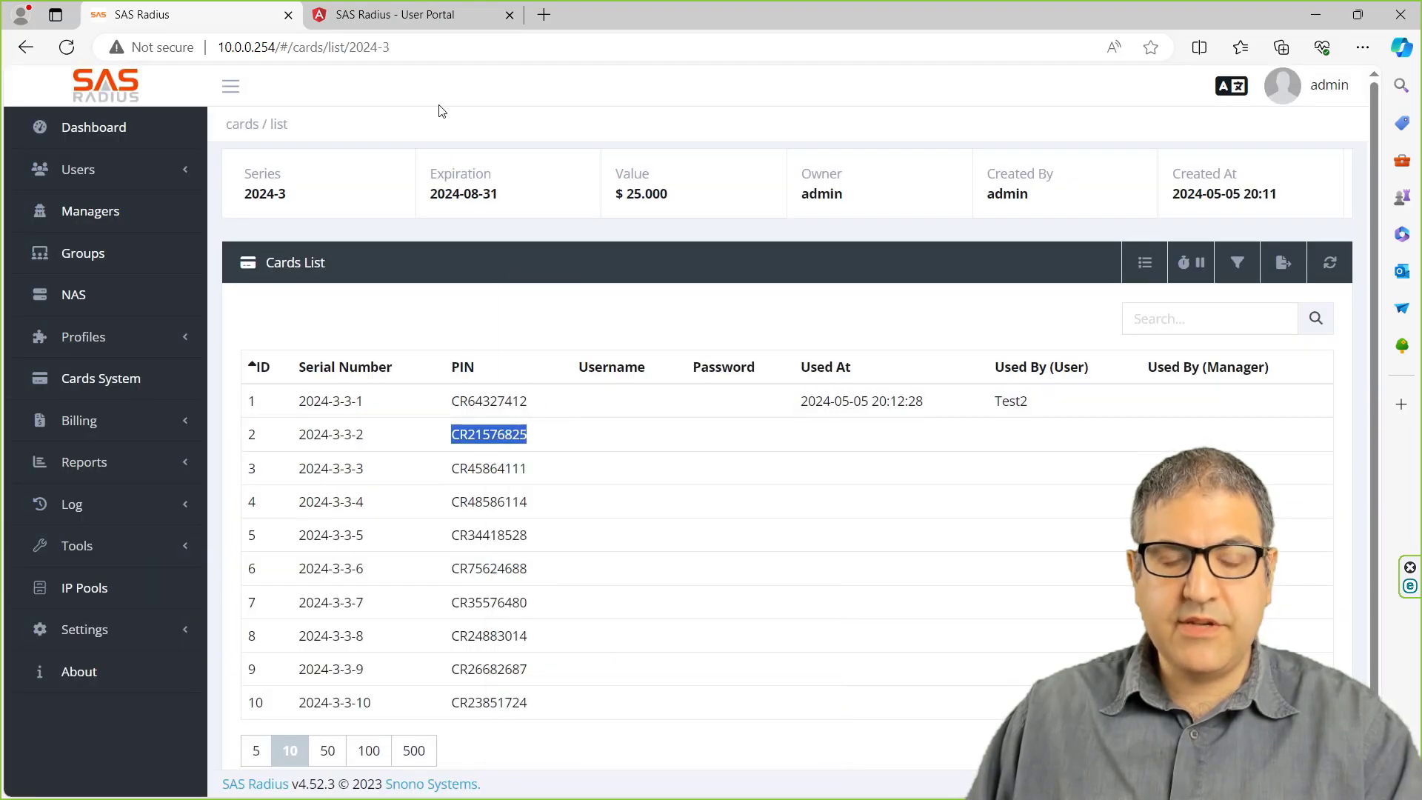
{"action": "left_click", "coordinate": [437, 18]}
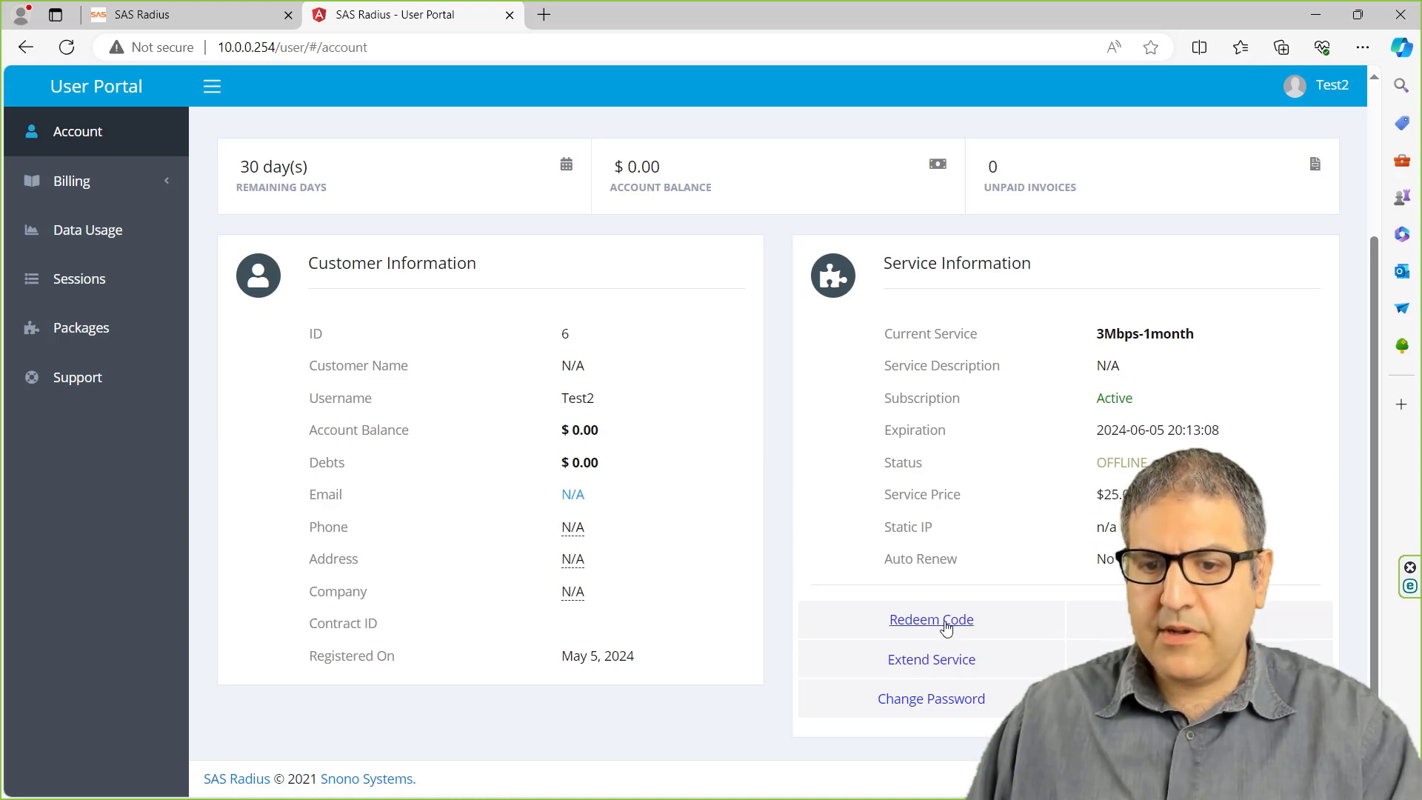
Redeem the second refill card by pasting its PIN into Redeem Code
{"action": "left_click", "coordinate": [947, 626]}
{"action": "key", "text": "ctrl+v"}
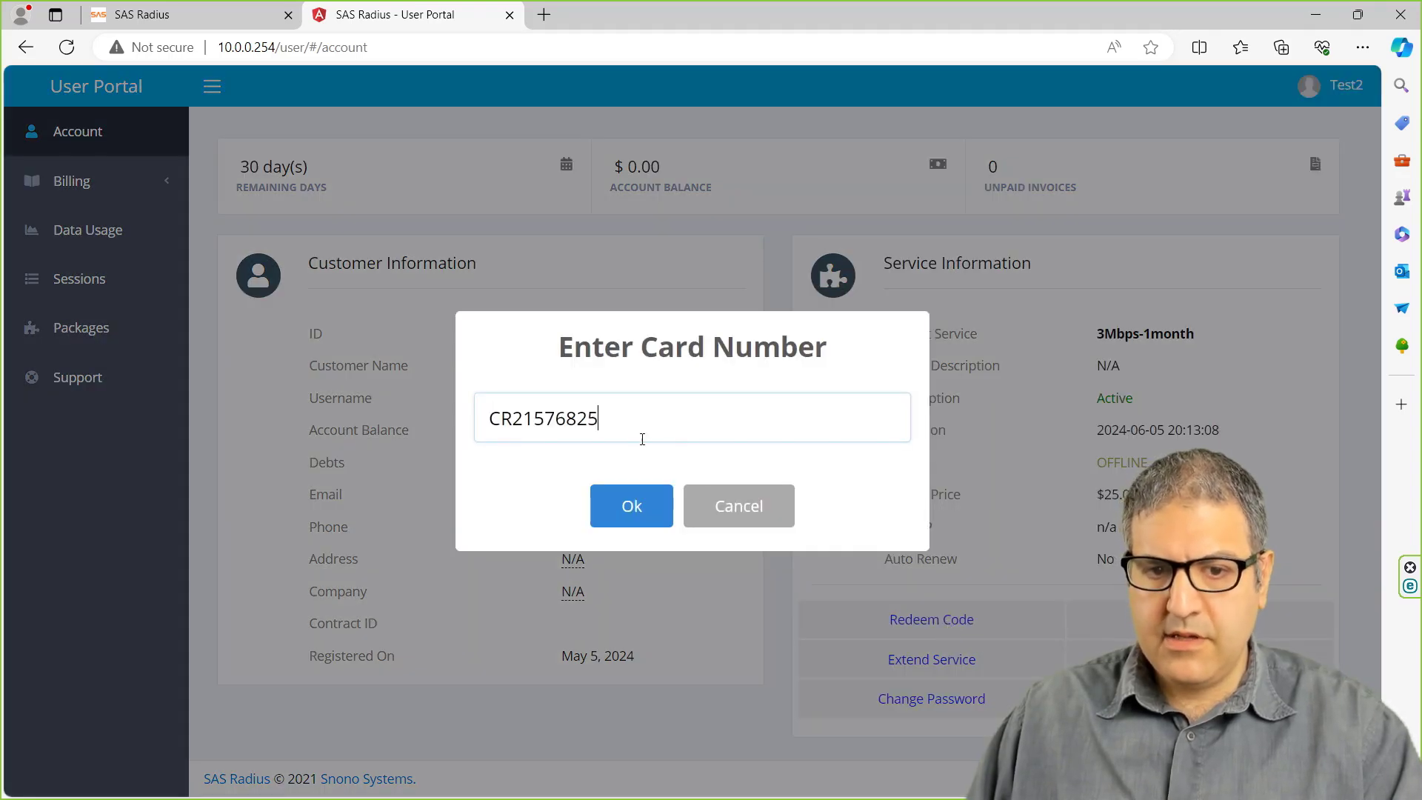
{"action": "left_click", "coordinate": [633, 507]}
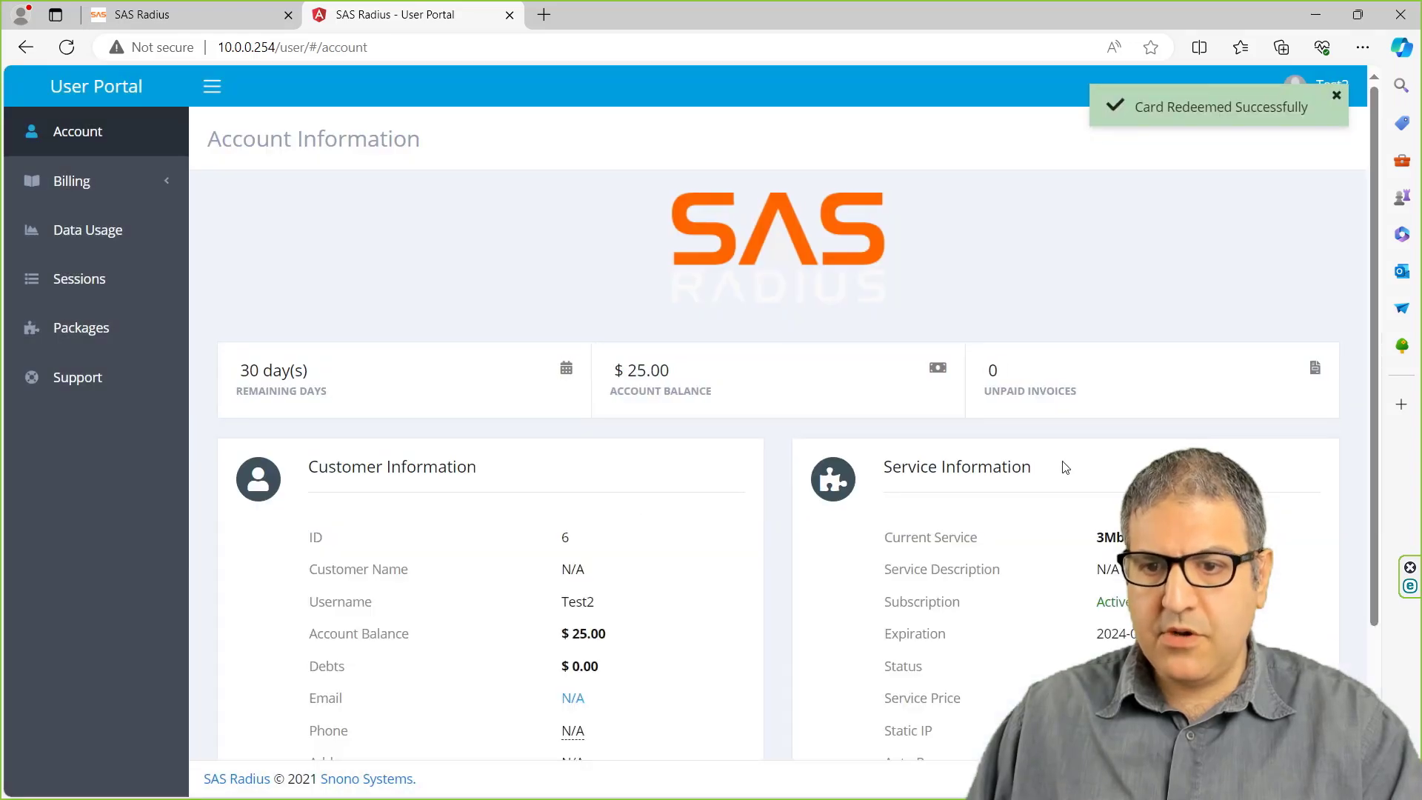
Extend the 3Mbps-1month service with the new balance, bringing the account to 60 days remaining
{"action": "scroll", "coordinate": [786, 445], "scroll_direction": "down", "scroll_amount": 3}
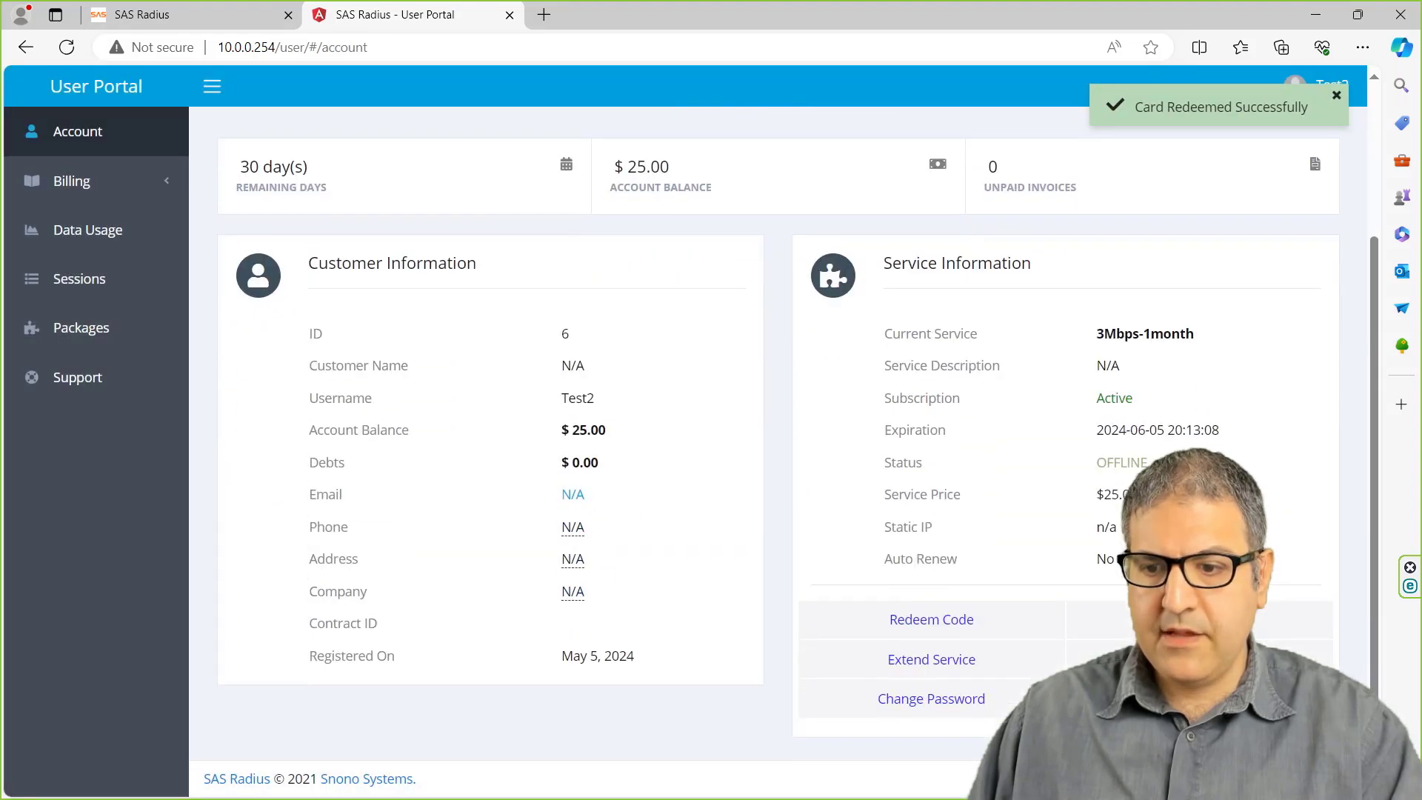
{"action": "left_click", "coordinate": [930, 746]}
{"action": "left_click", "coordinate": [543, 552]}
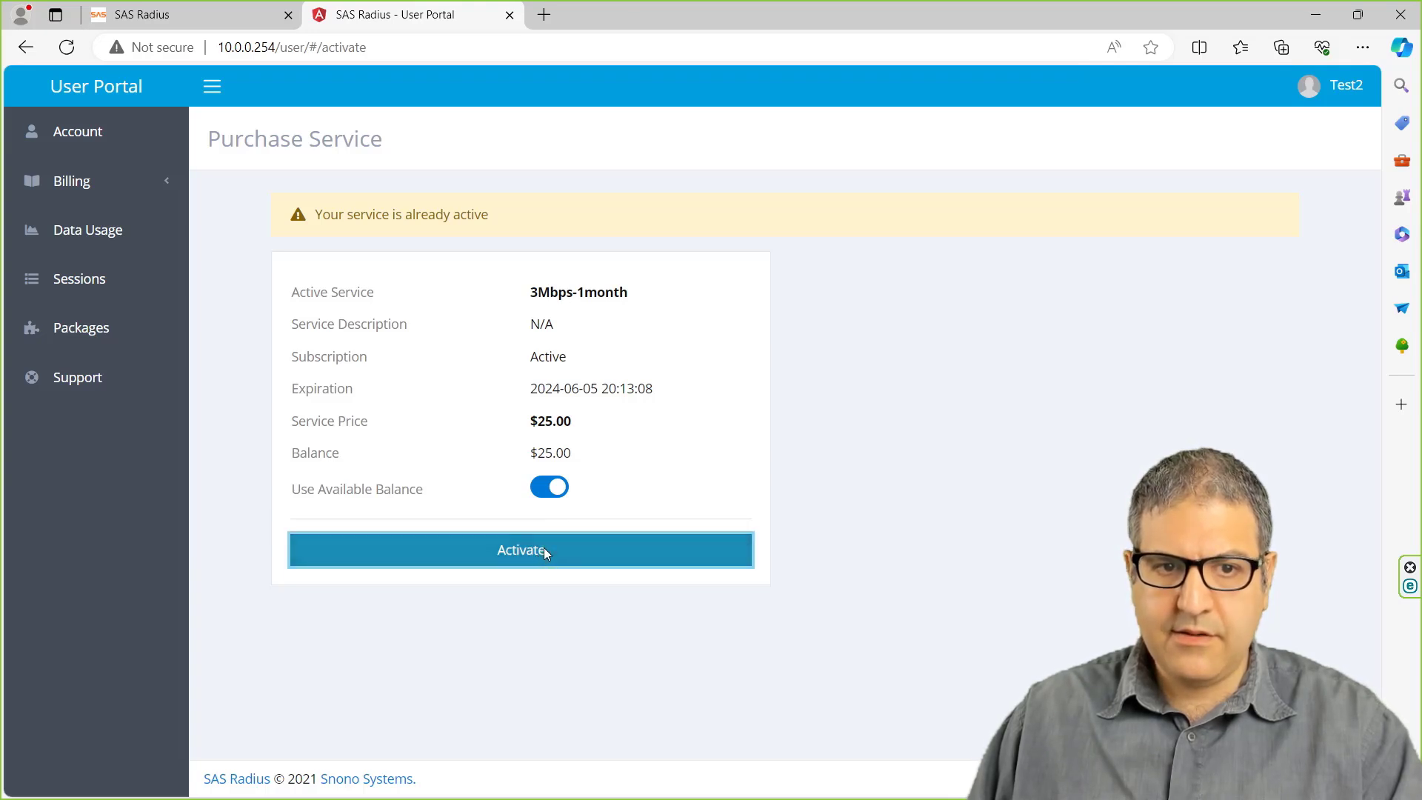
{"action": "left_click", "coordinate": [544, 553]}
{"action": "left_click", "coordinate": [777, 478]}
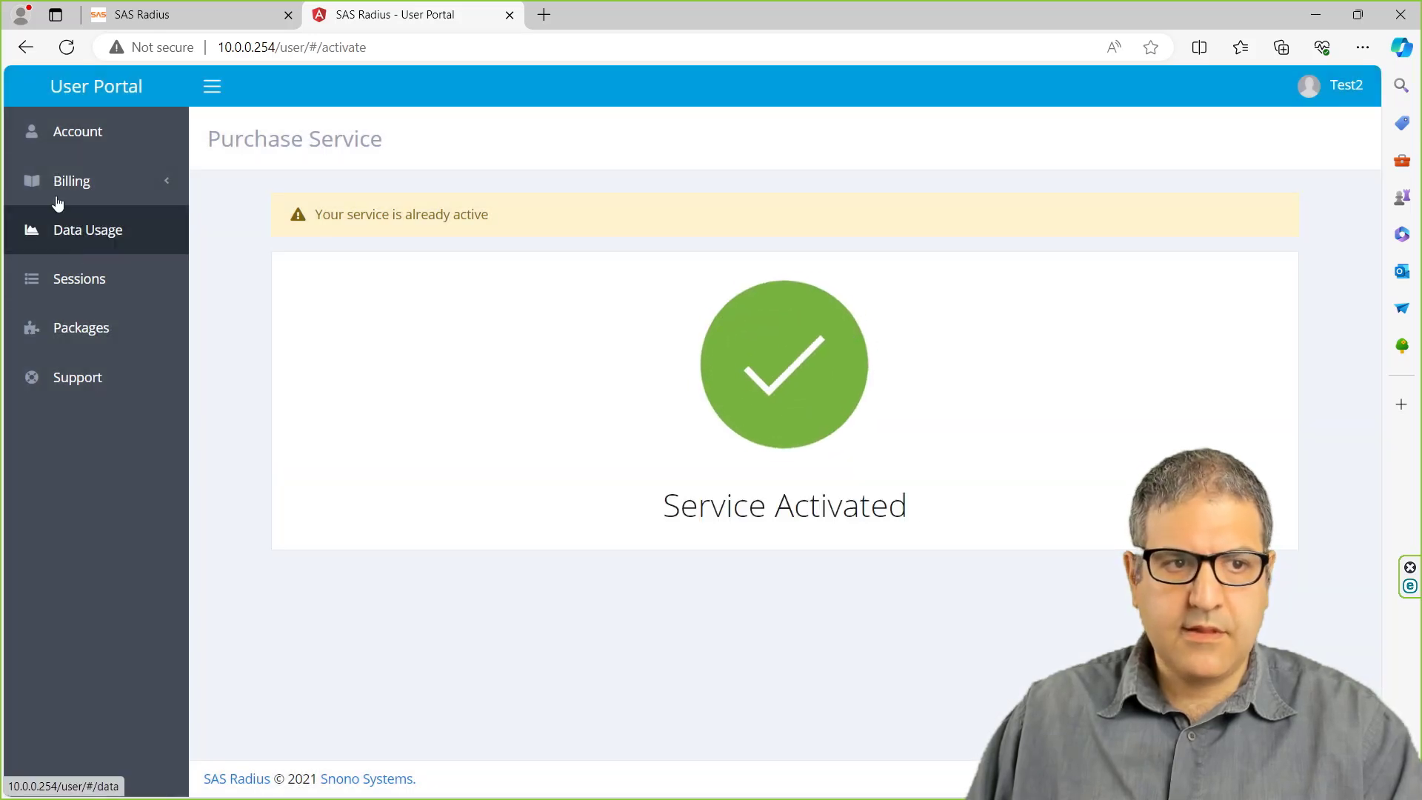
{"action": "left_click", "coordinate": [24, 54]}
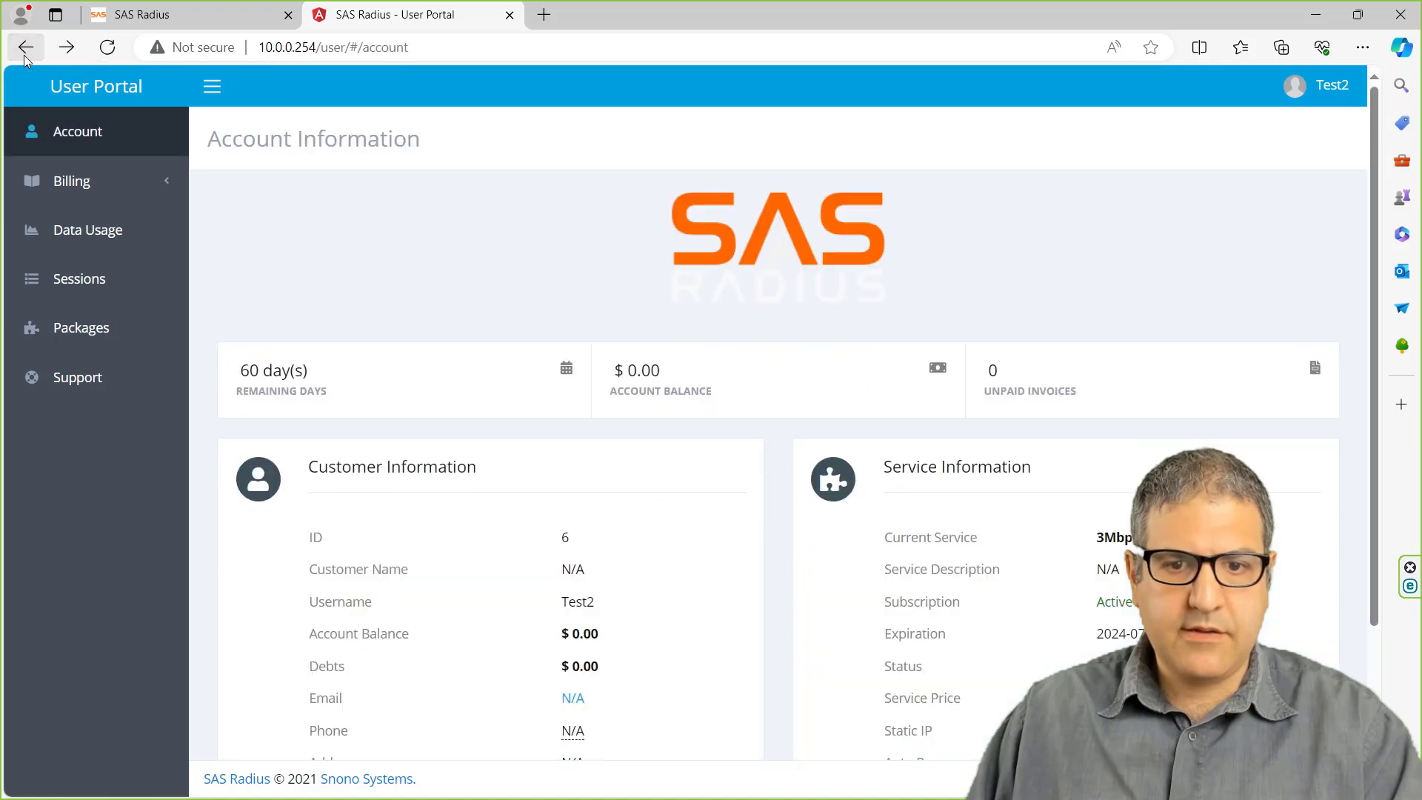
{"action": "scroll", "coordinate": [1117, 537], "scroll_direction": "down", "scroll_amount": 3}
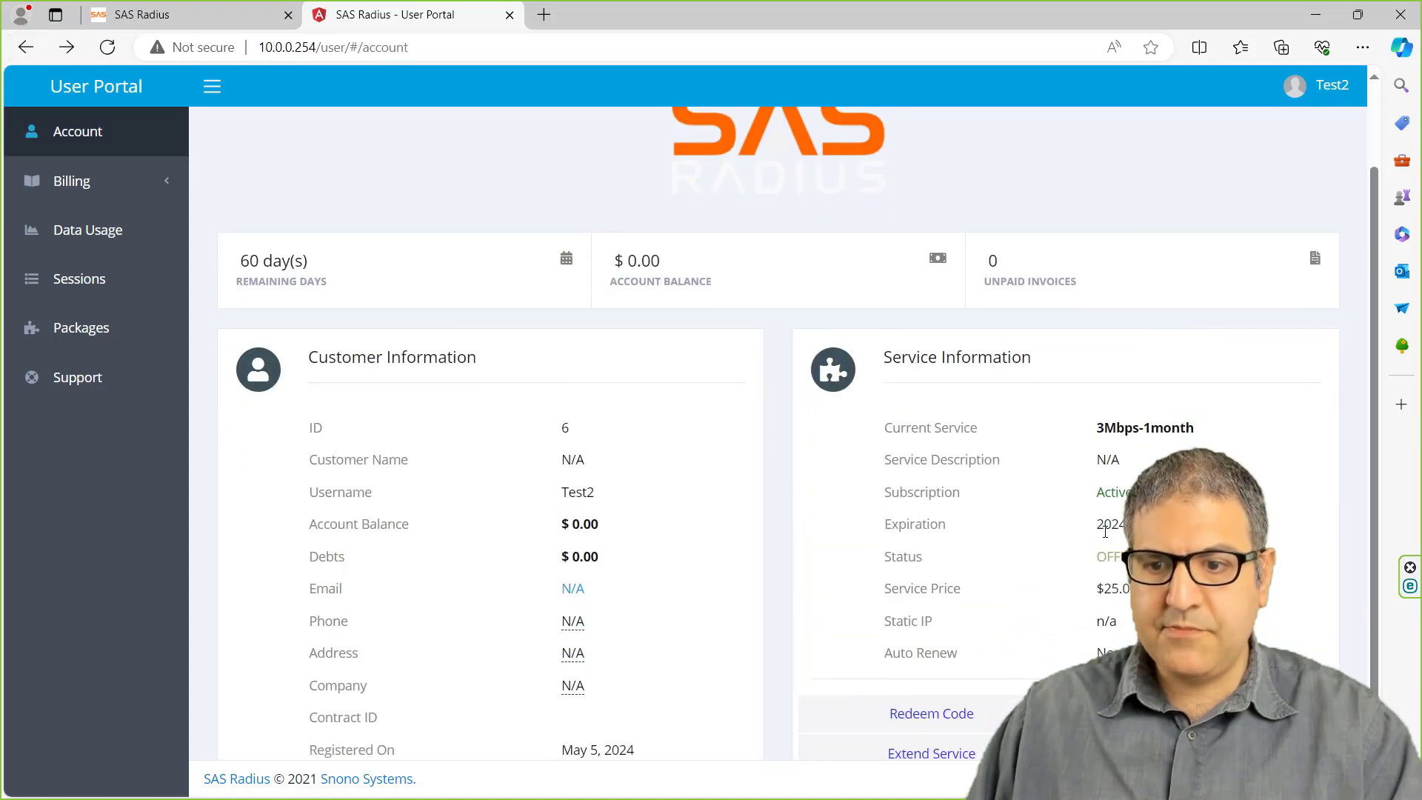
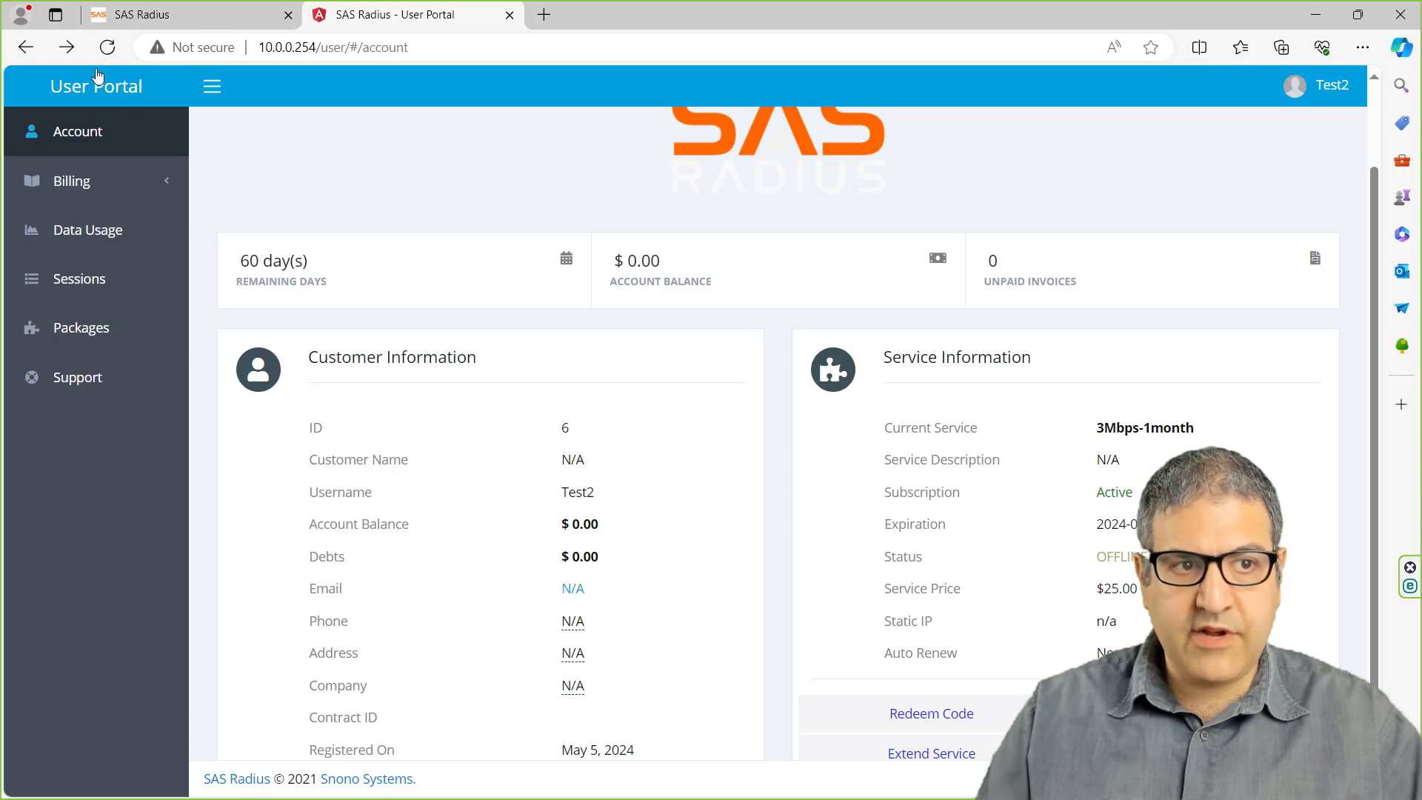
Reload Test2's User Portal page, then refresh the admin 2024-3 cards list to confirm cards 1 and 2 are used
{"action": "left_click", "coordinate": [108, 47]}
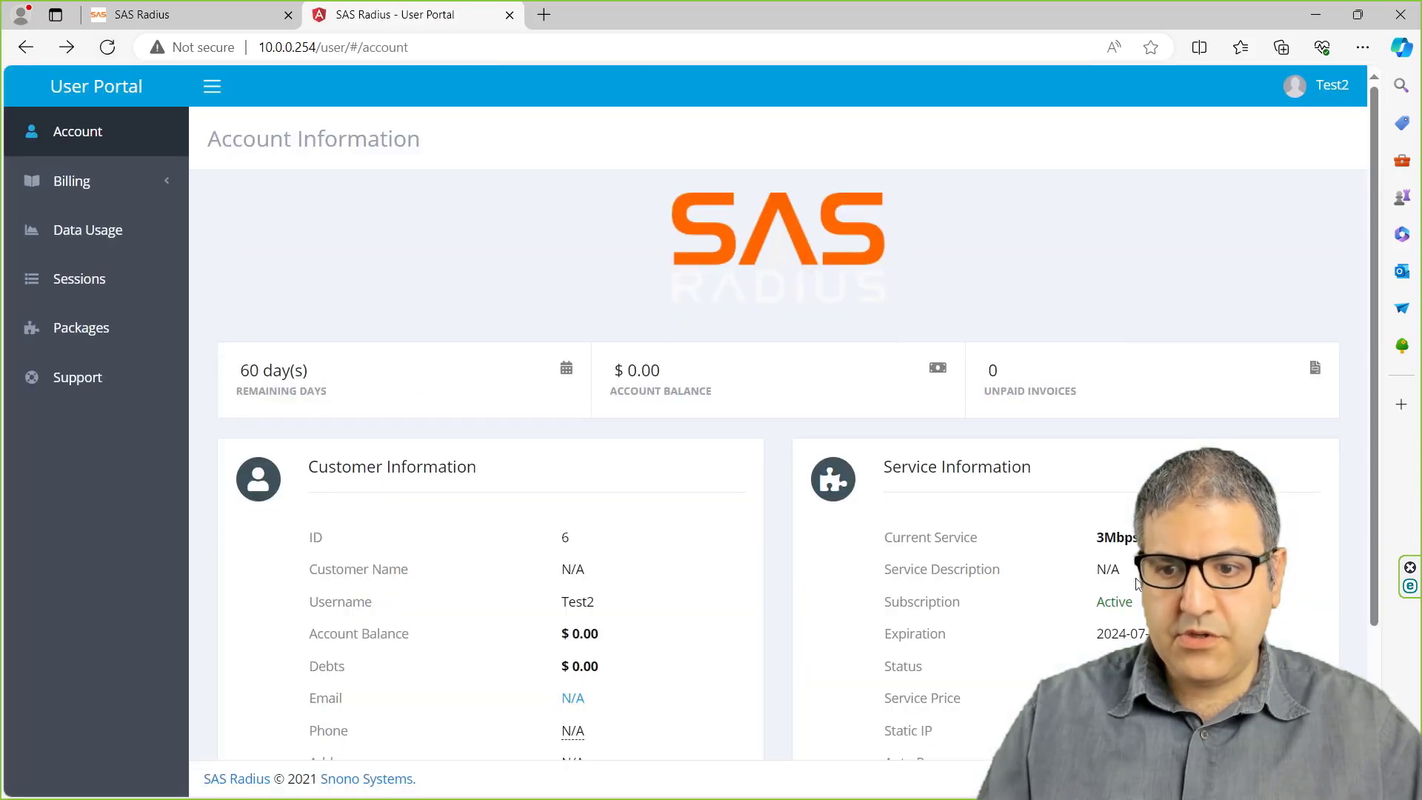
{"action": "left_click", "coordinate": [180, 11]}
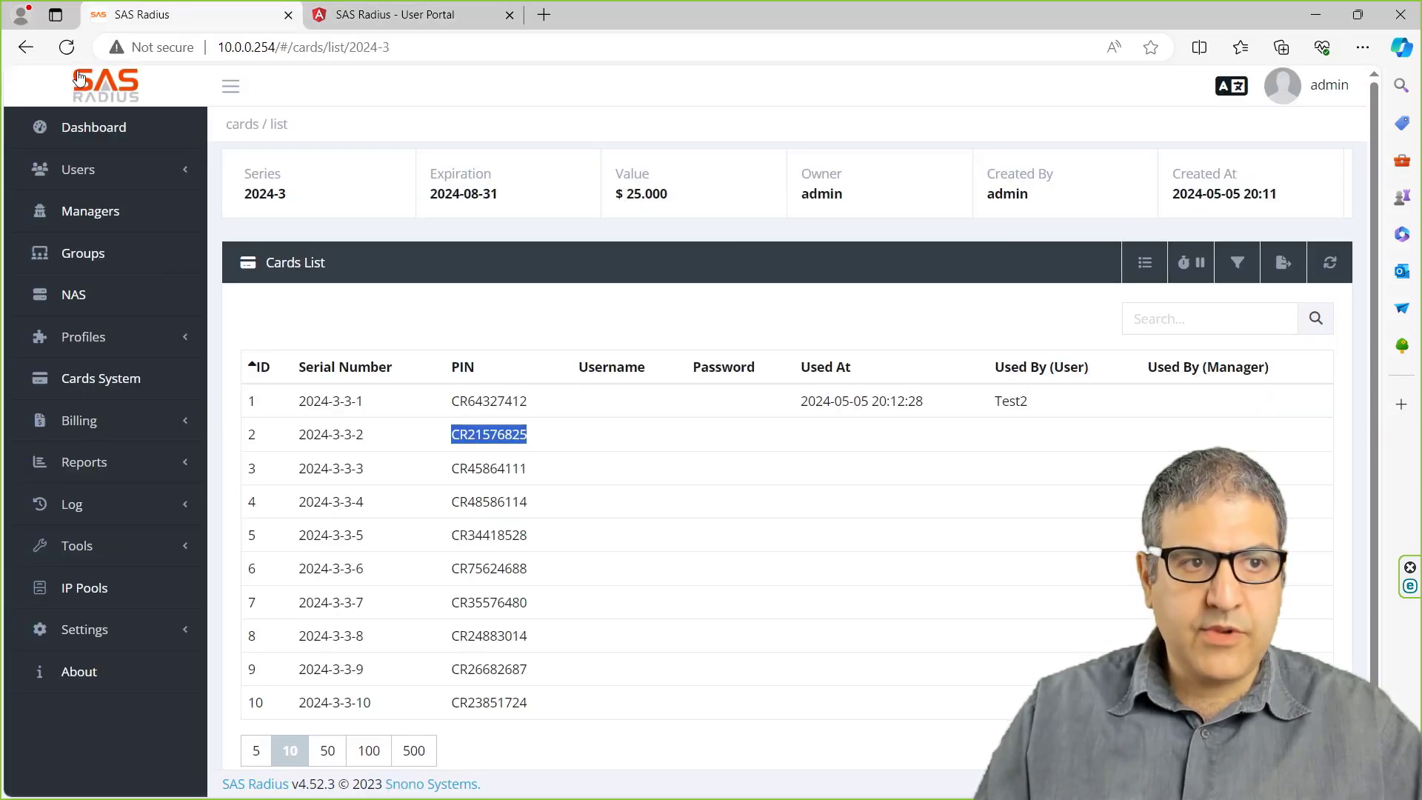
{"action": "left_click", "coordinate": [65, 47]}
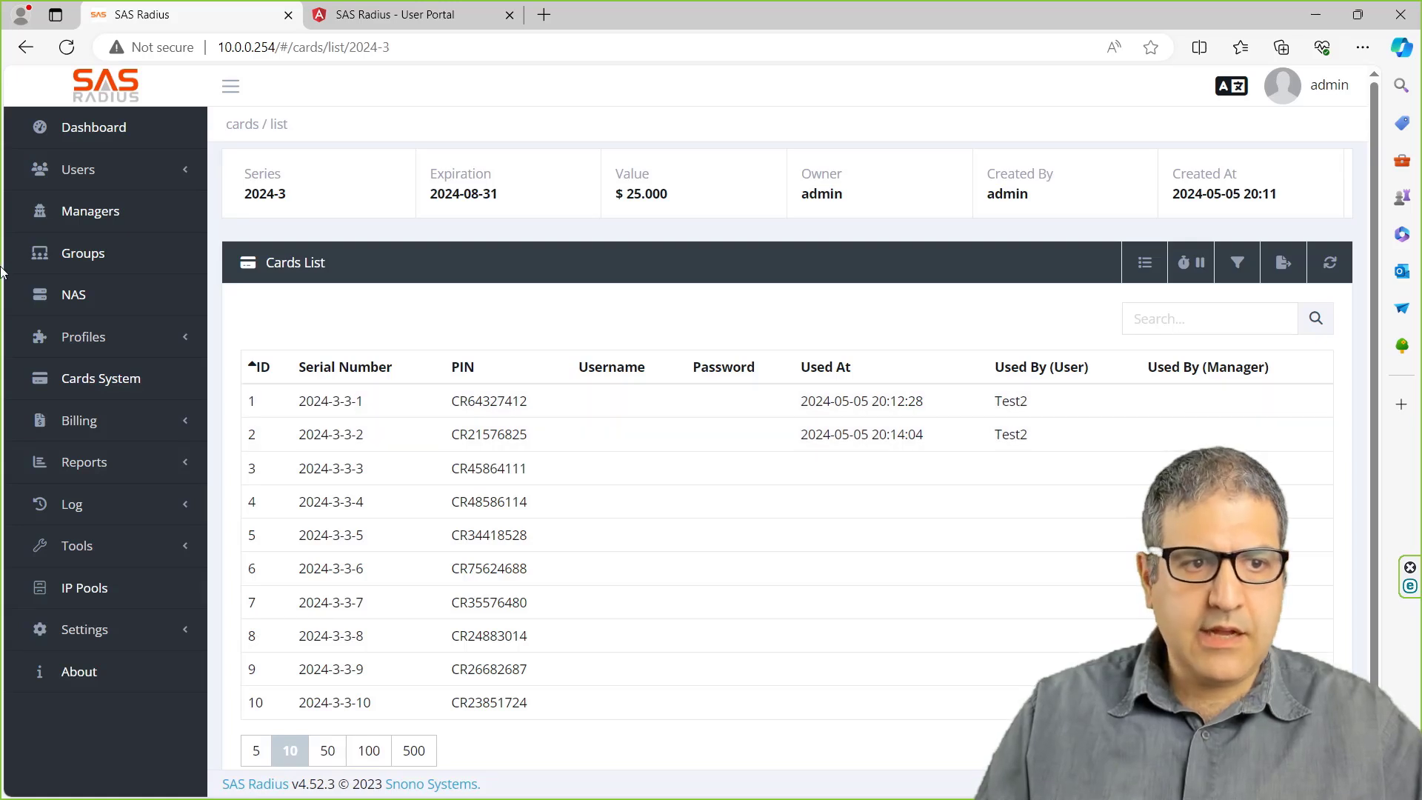
Browse the Users List and Online Users, then view the Cards System overview for series 2024-3
{"action": "left_click", "coordinate": [75, 171]}
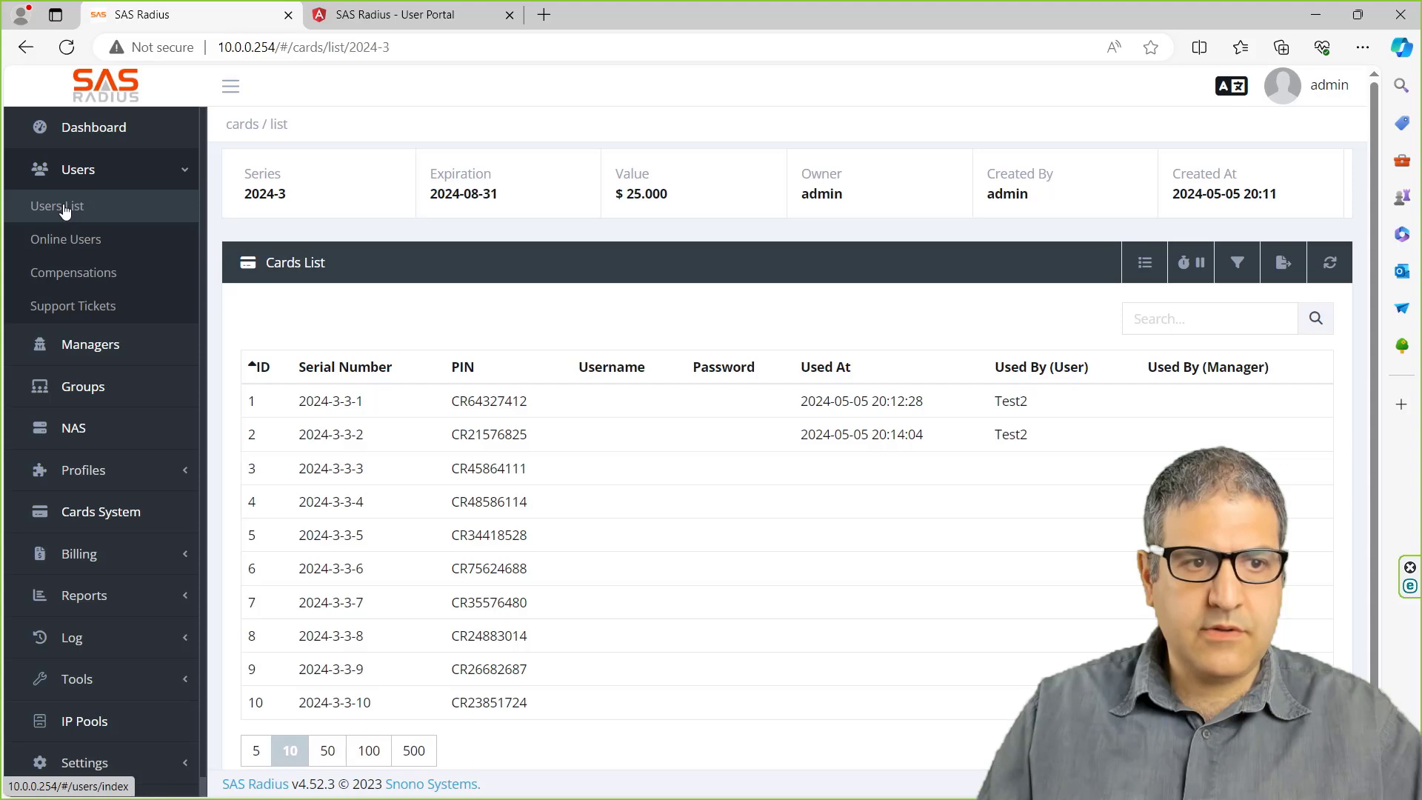
{"action": "left_click", "coordinate": [65, 211]}
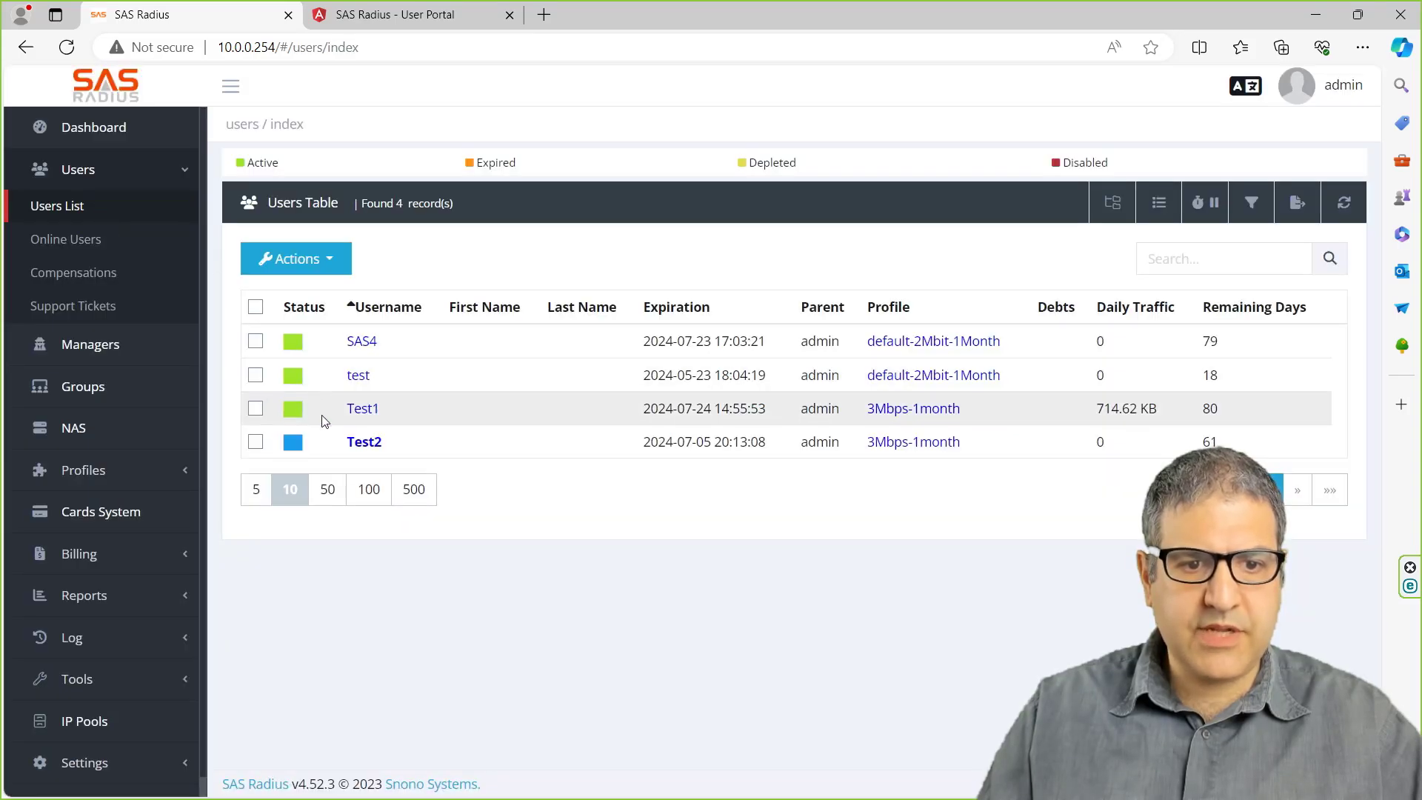
{"action": "left_click", "coordinate": [80, 239]}
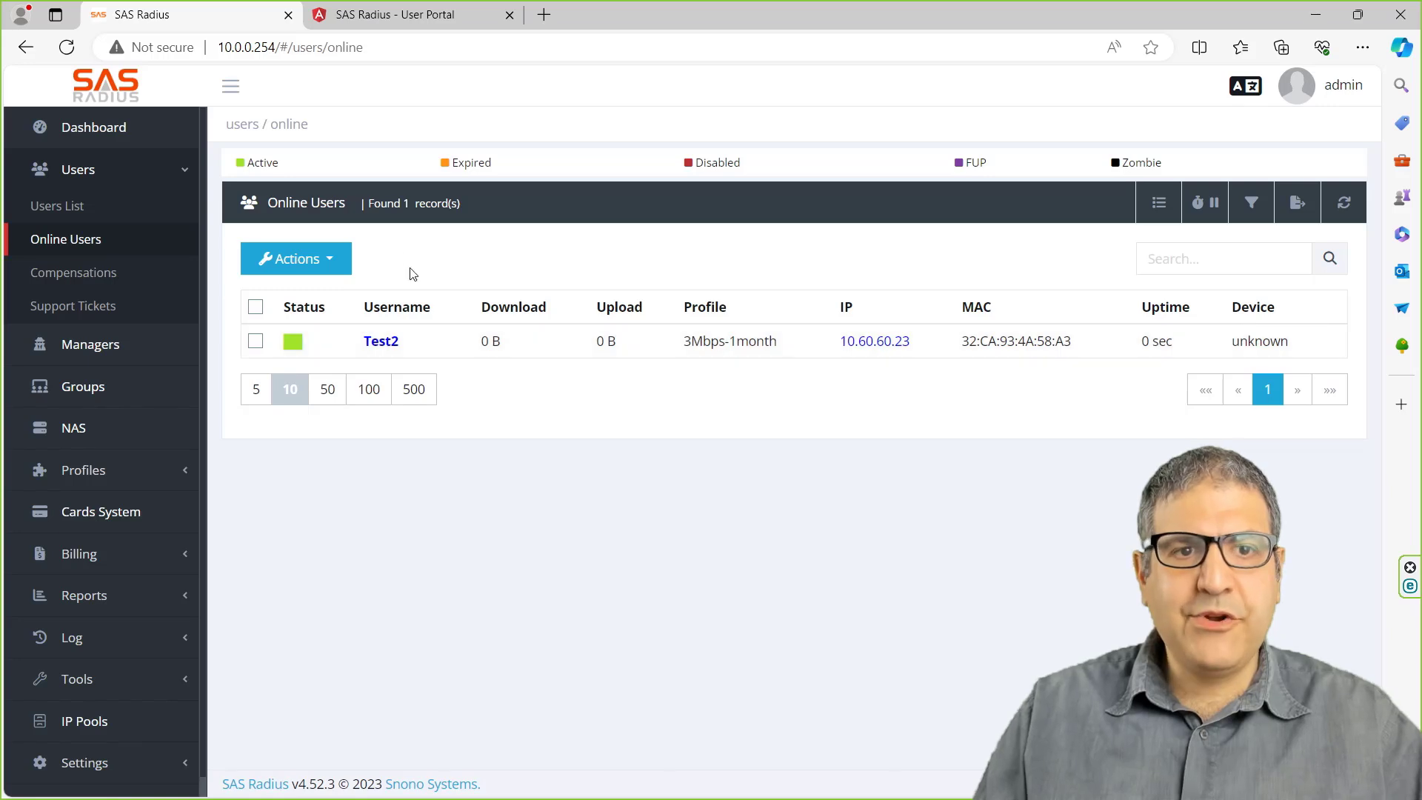
{"action": "left_click", "coordinate": [108, 521]}
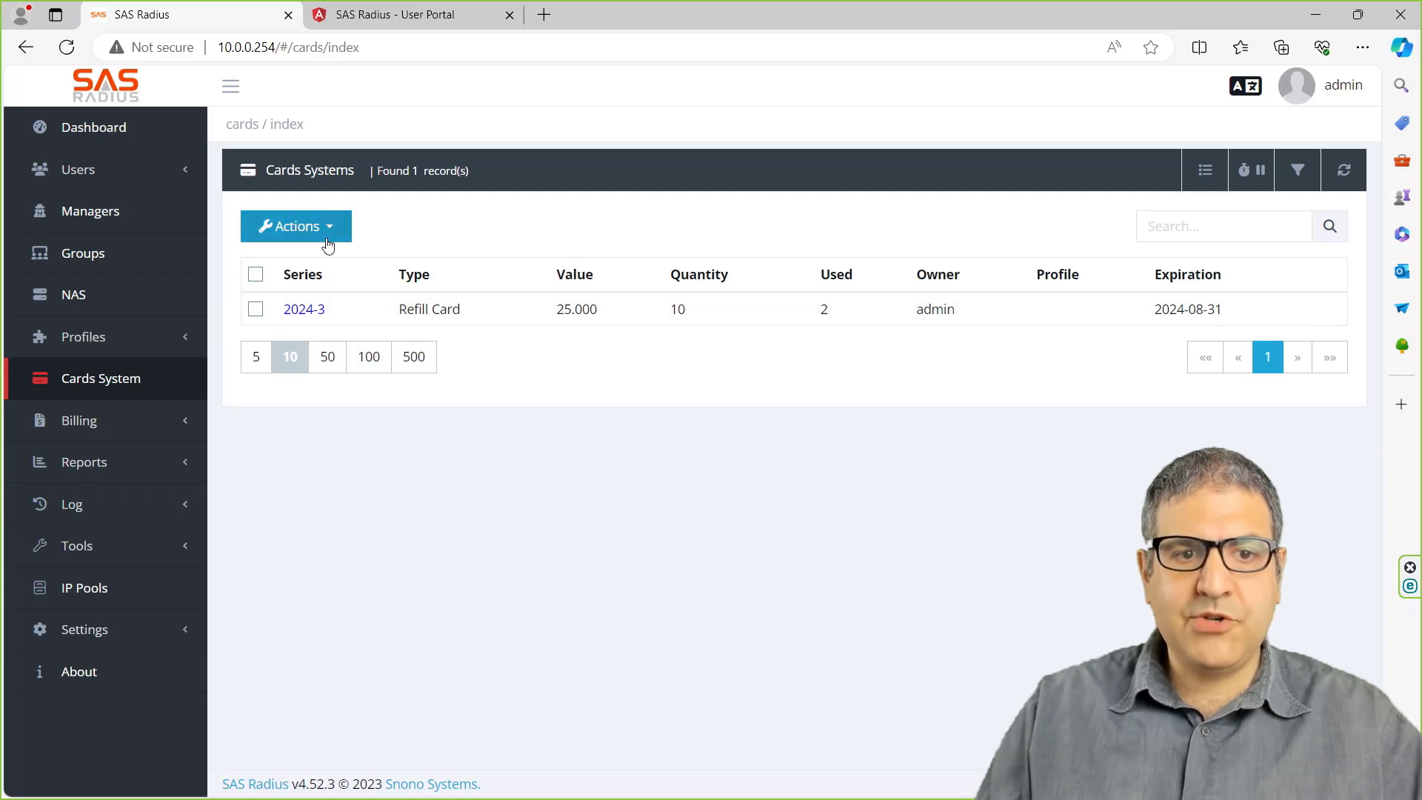
Start generating a new card series of type Prepaid User, then bring WinBox to the front
{"action": "left_click", "coordinate": [331, 230]}
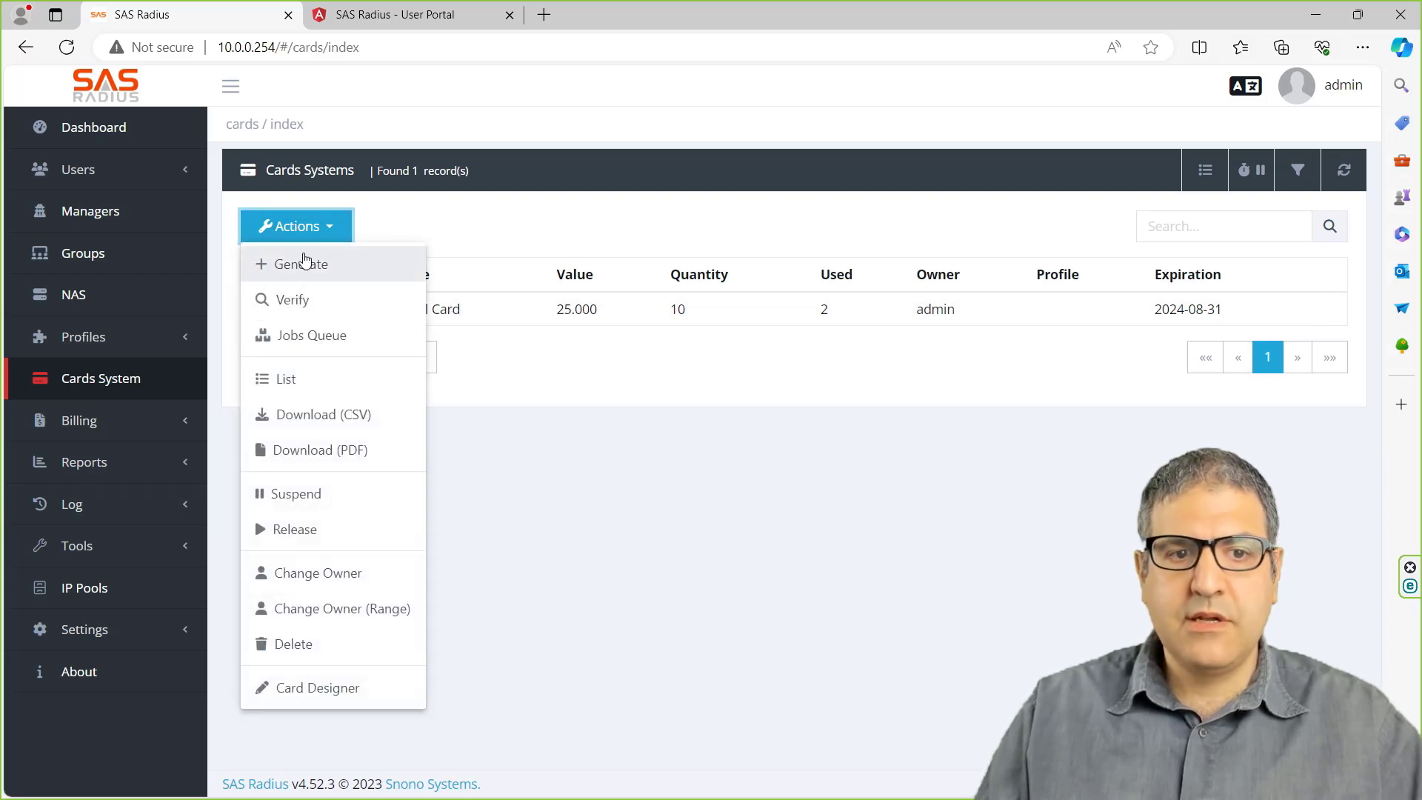
{"action": "left_click", "coordinate": [306, 264]}
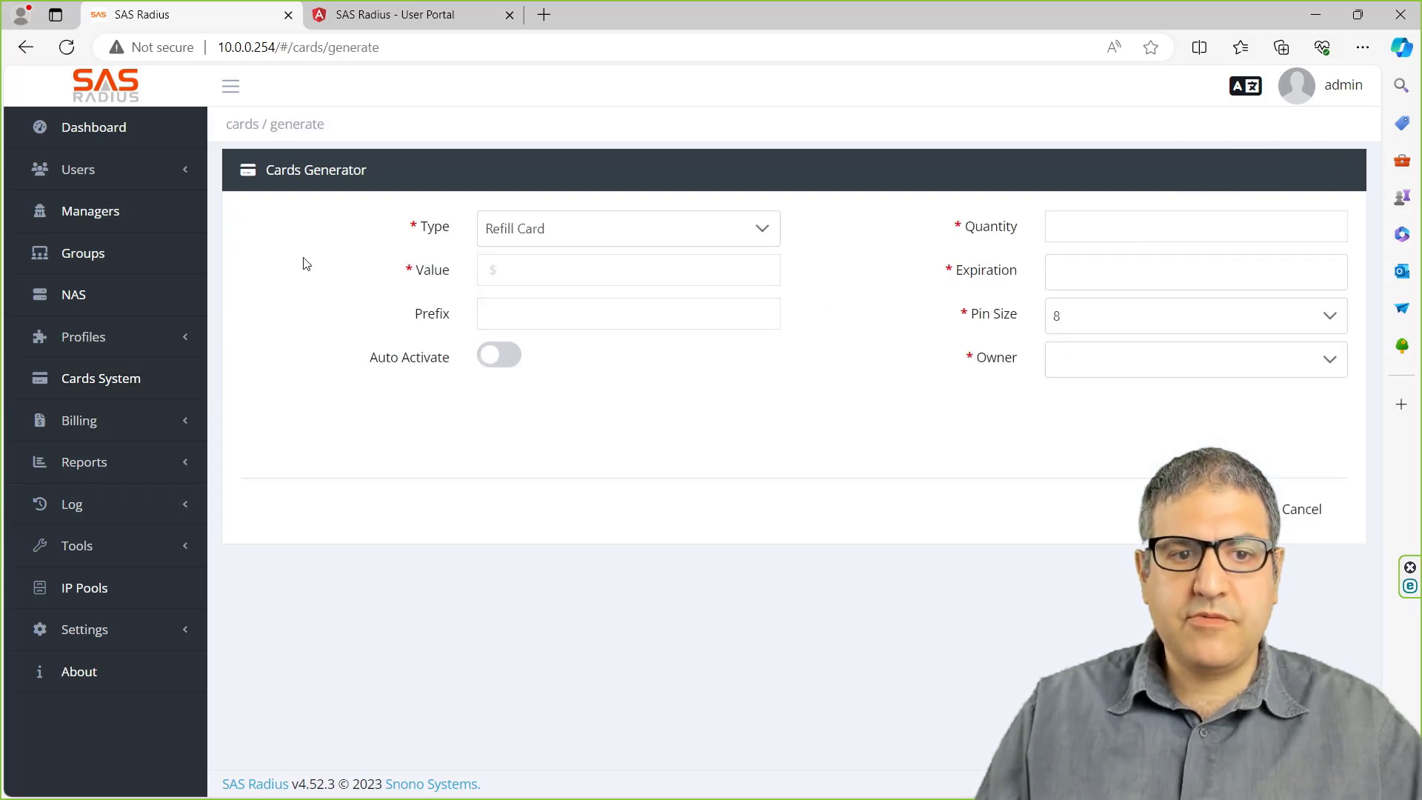
{"action": "left_click", "coordinate": [559, 228]}
{"action": "left_click", "coordinate": [556, 308]}
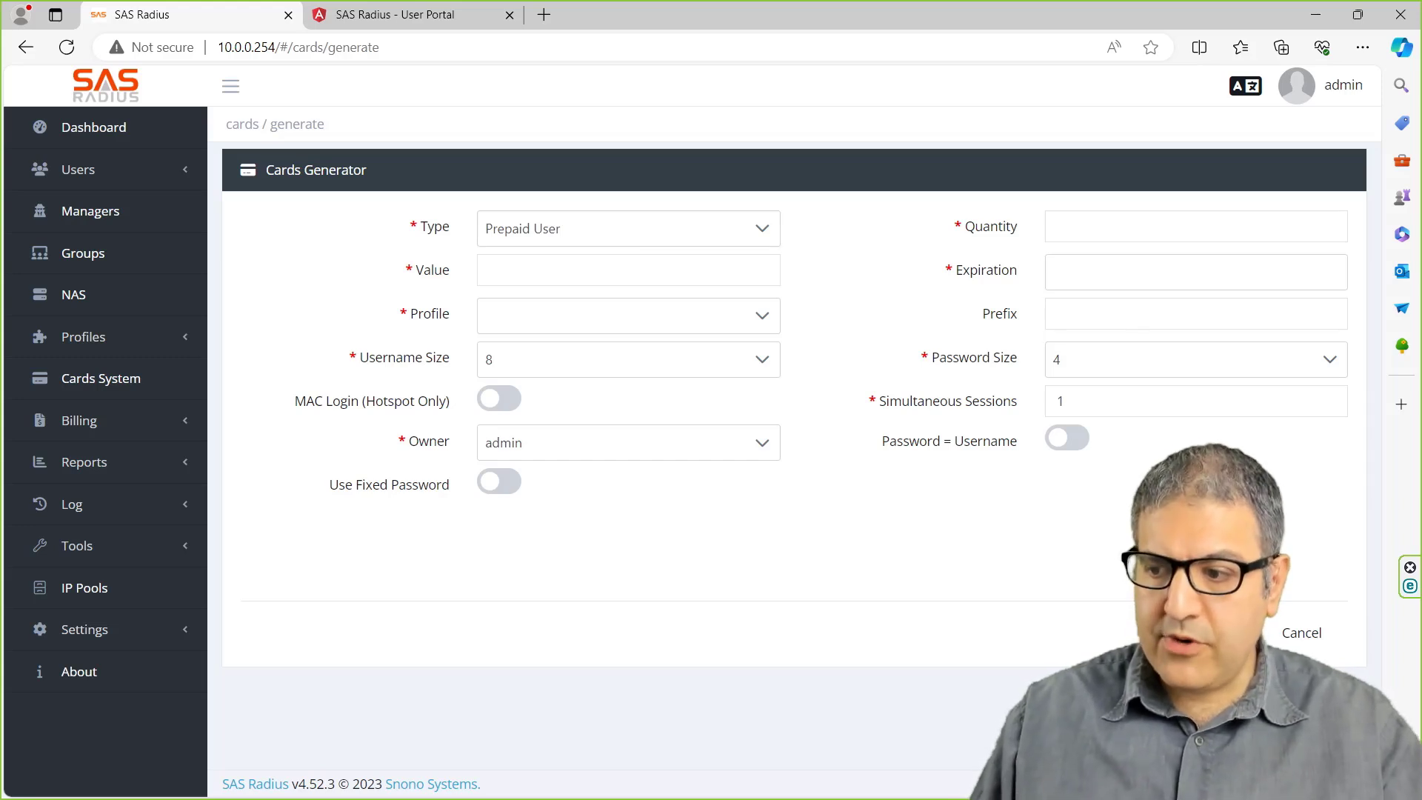
{"action": "key", "text": "alt+Tab"}
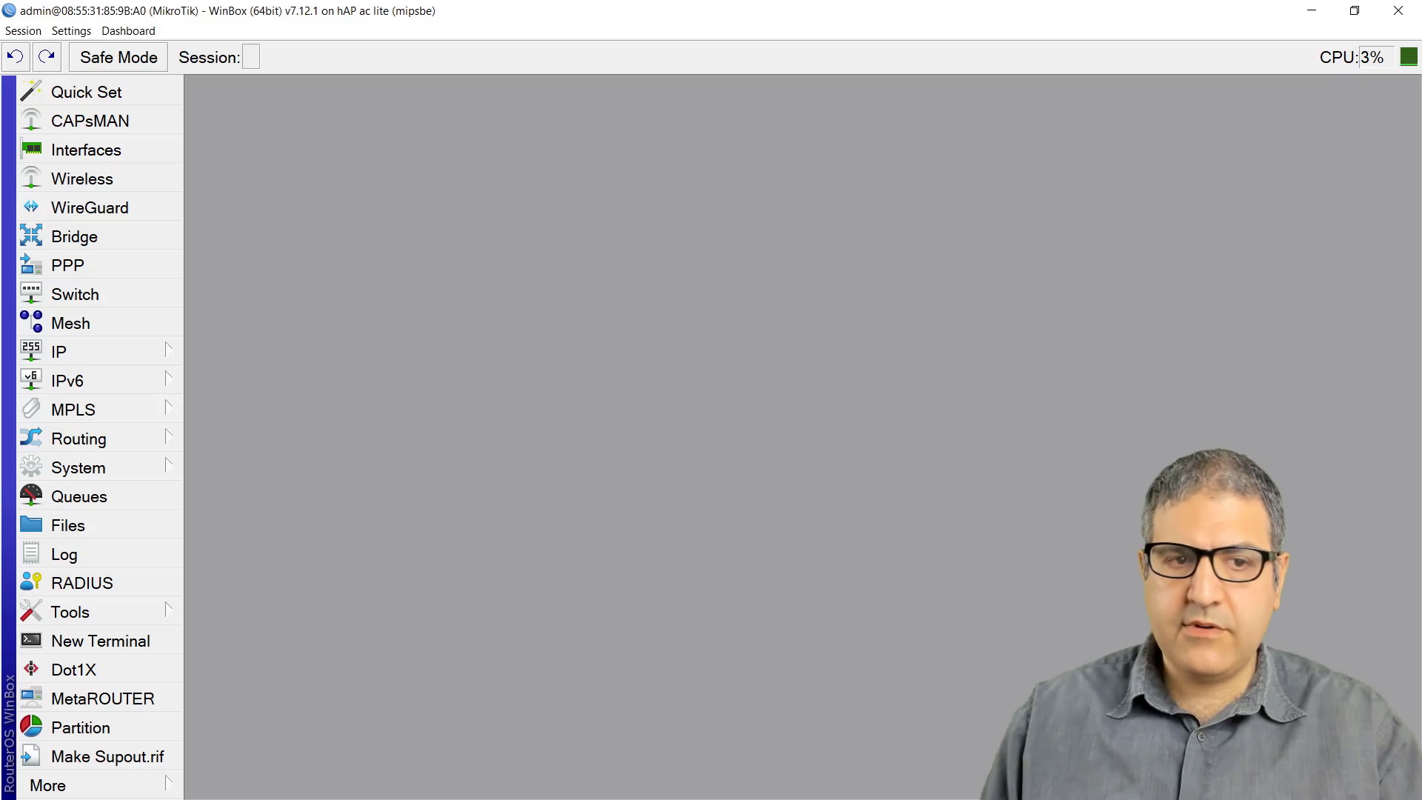
In WinBox's IP > Hotspot, delete the Test2 login cookie
{"action": "left_click", "coordinate": [87, 350]}
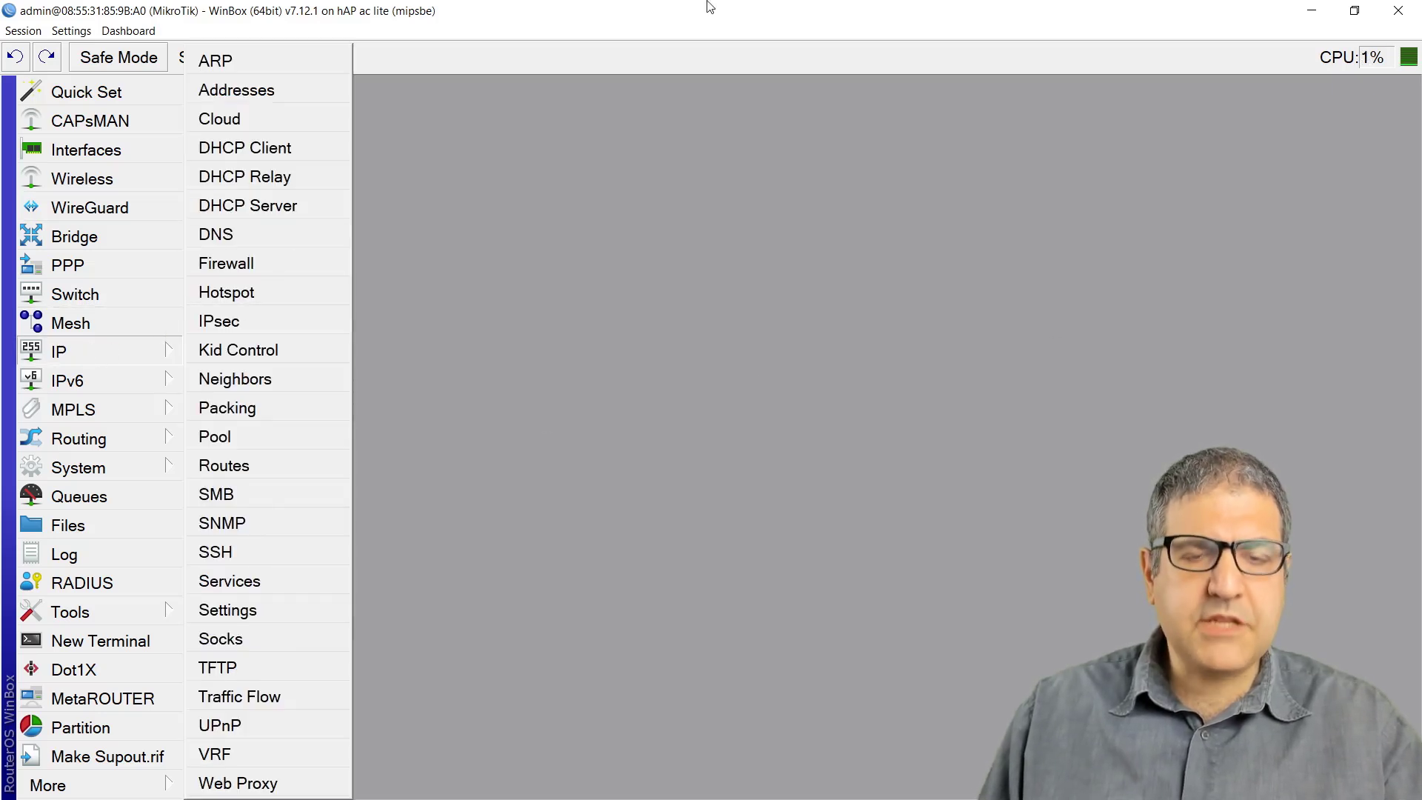
{"action": "left_click", "coordinate": [1322, 23]}
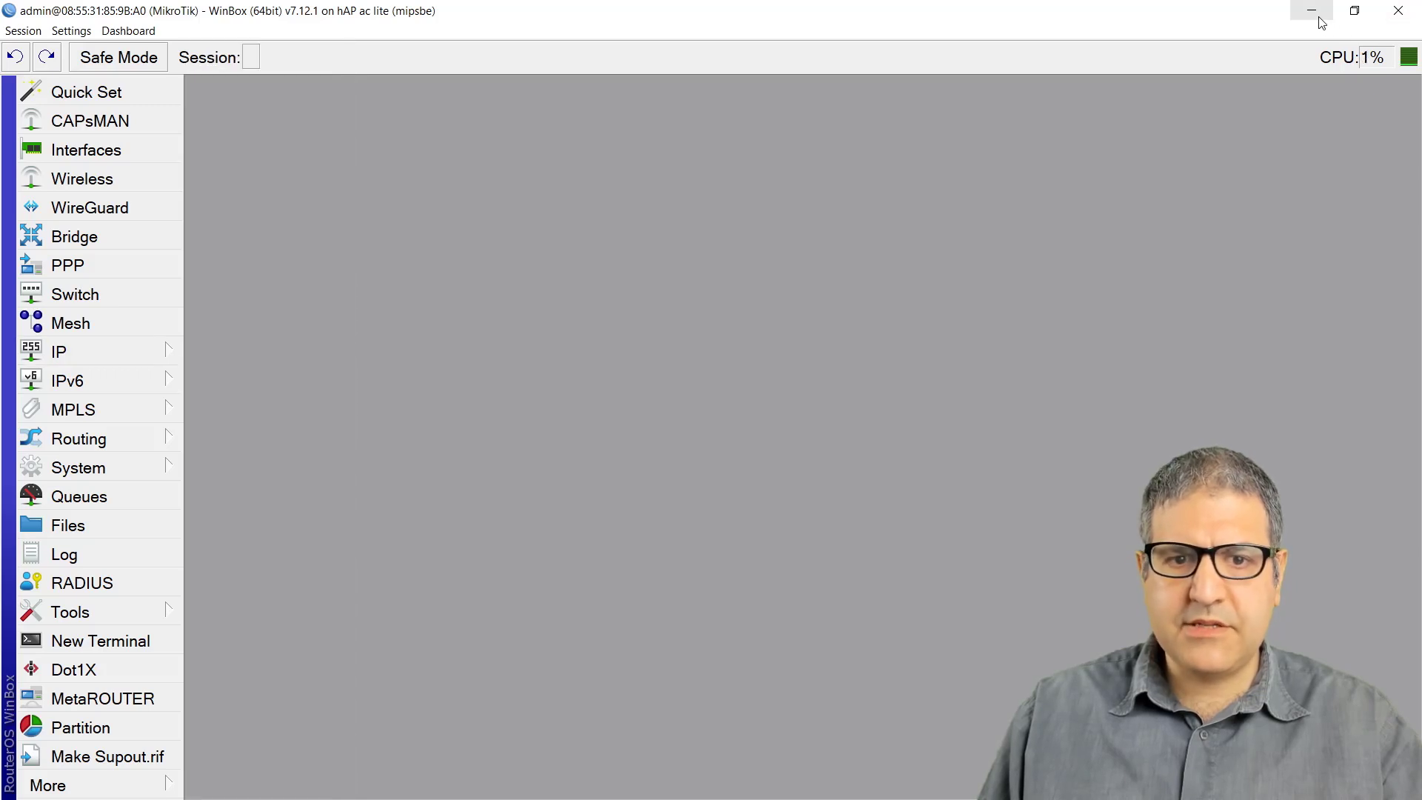
{"action": "left_click", "coordinate": [109, 357]}
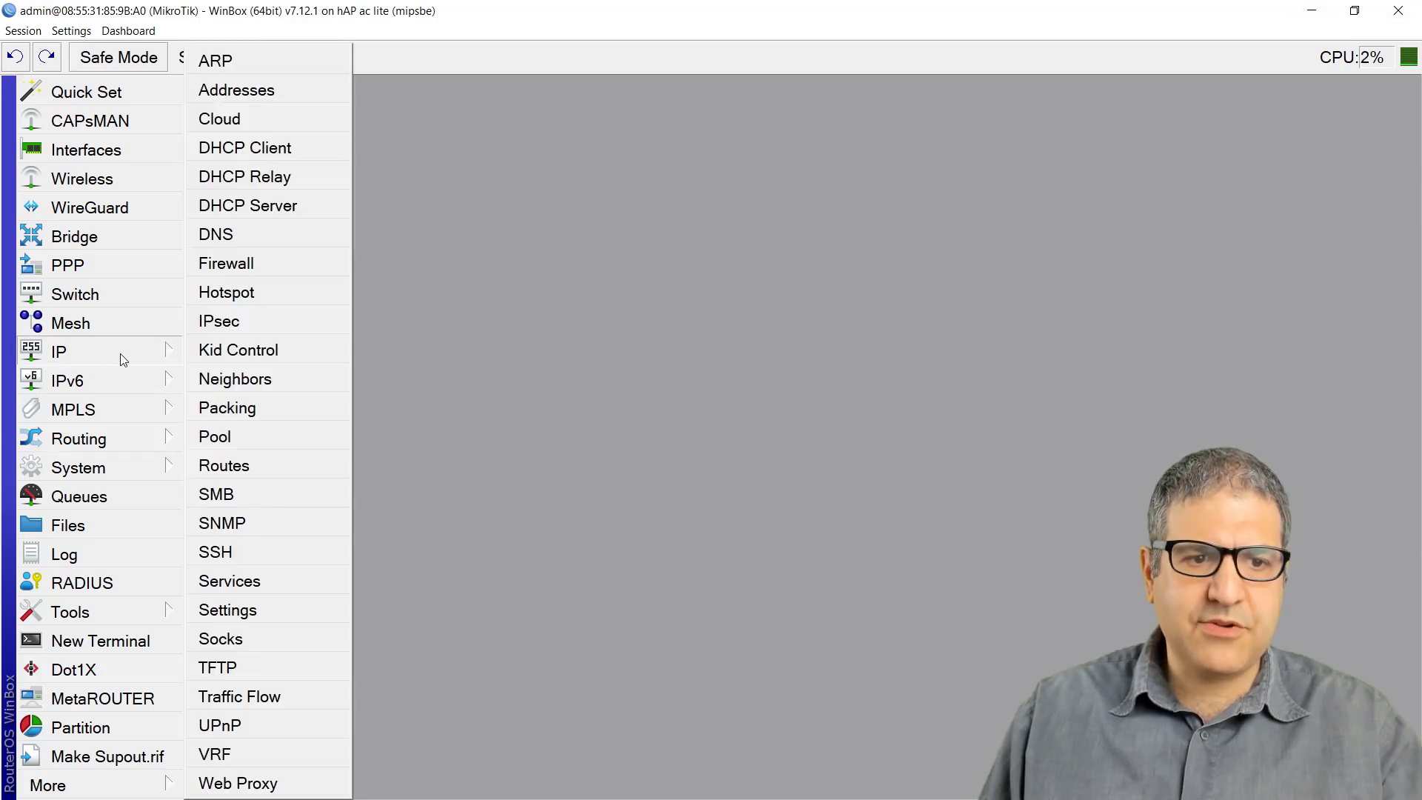
{"action": "left_click", "coordinate": [254, 292]}
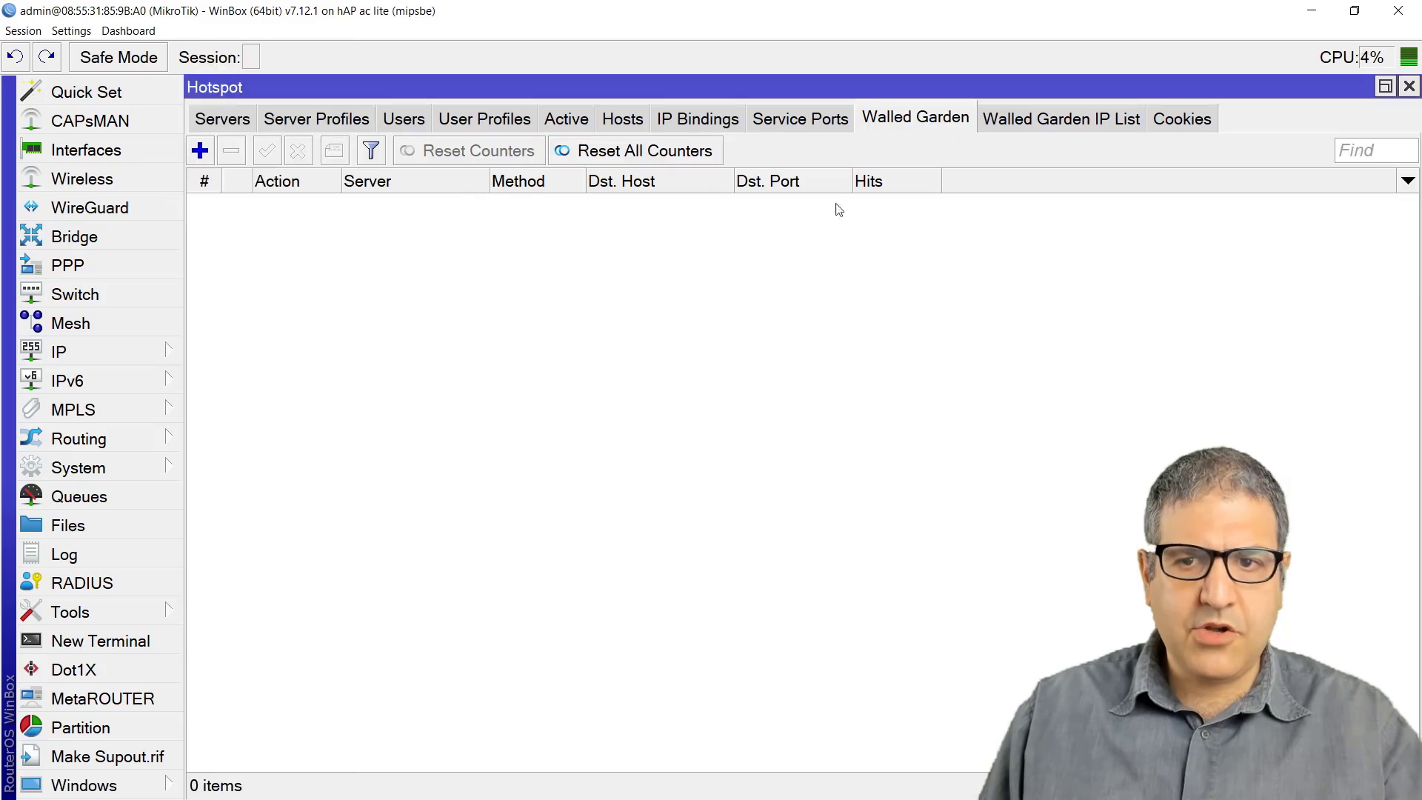
{"action": "left_click", "coordinate": [1172, 117]}
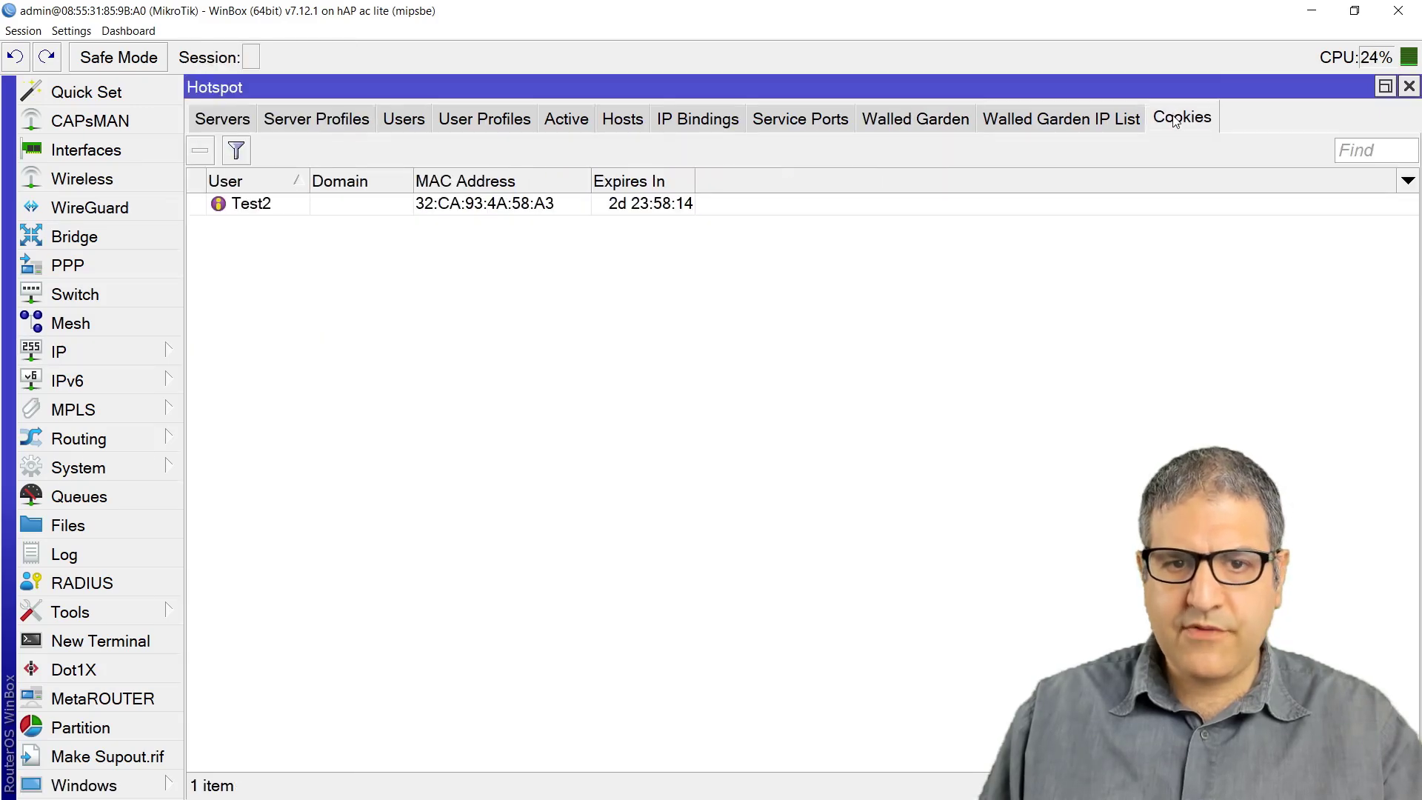
{"action": "left_click", "coordinate": [265, 213]}
{"action": "left_click", "coordinate": [200, 151]}
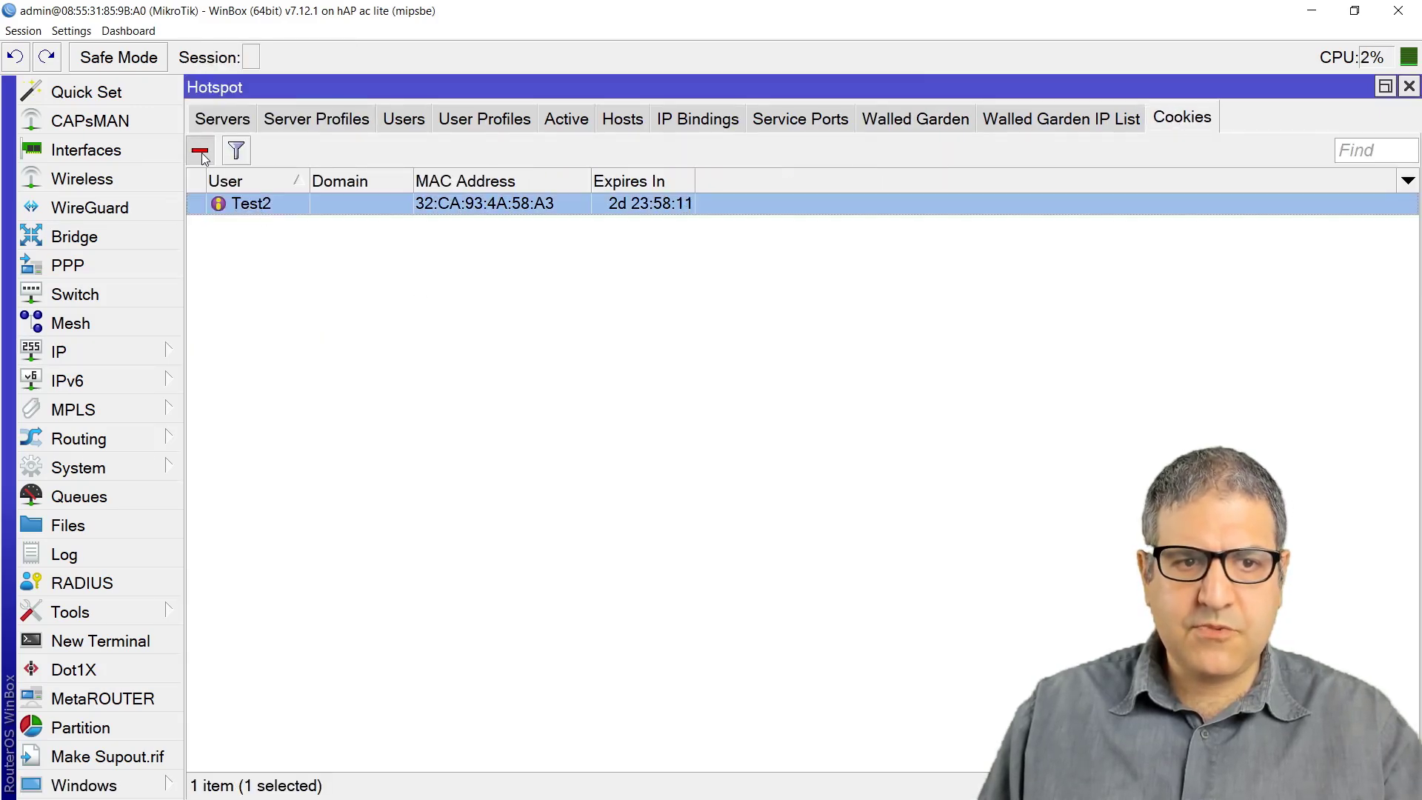
Remove Test2's hotspot host, confirm no active sessions, then close Hotspot and minimize WinBox
{"action": "left_click", "coordinate": [607, 120]}
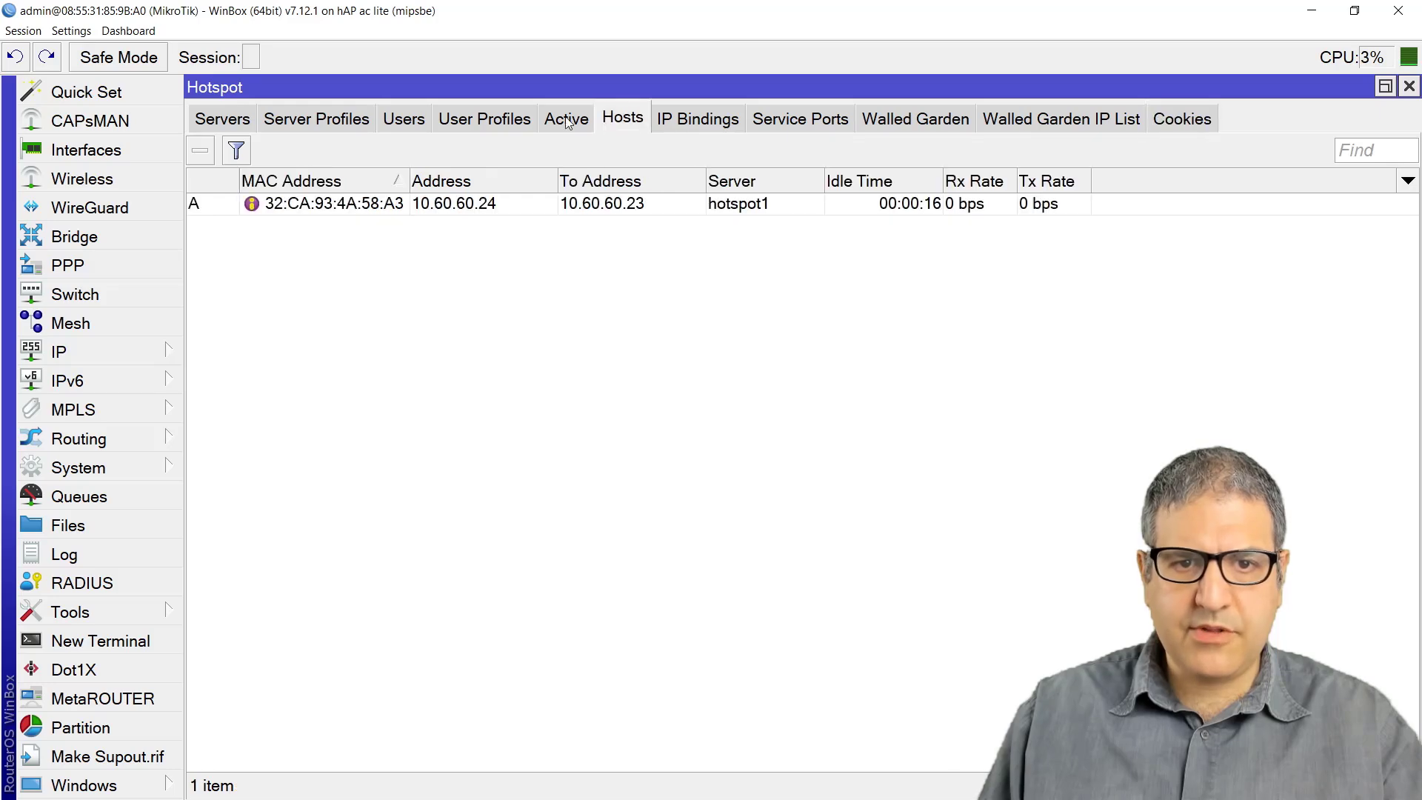
{"action": "left_click", "coordinate": [320, 206]}
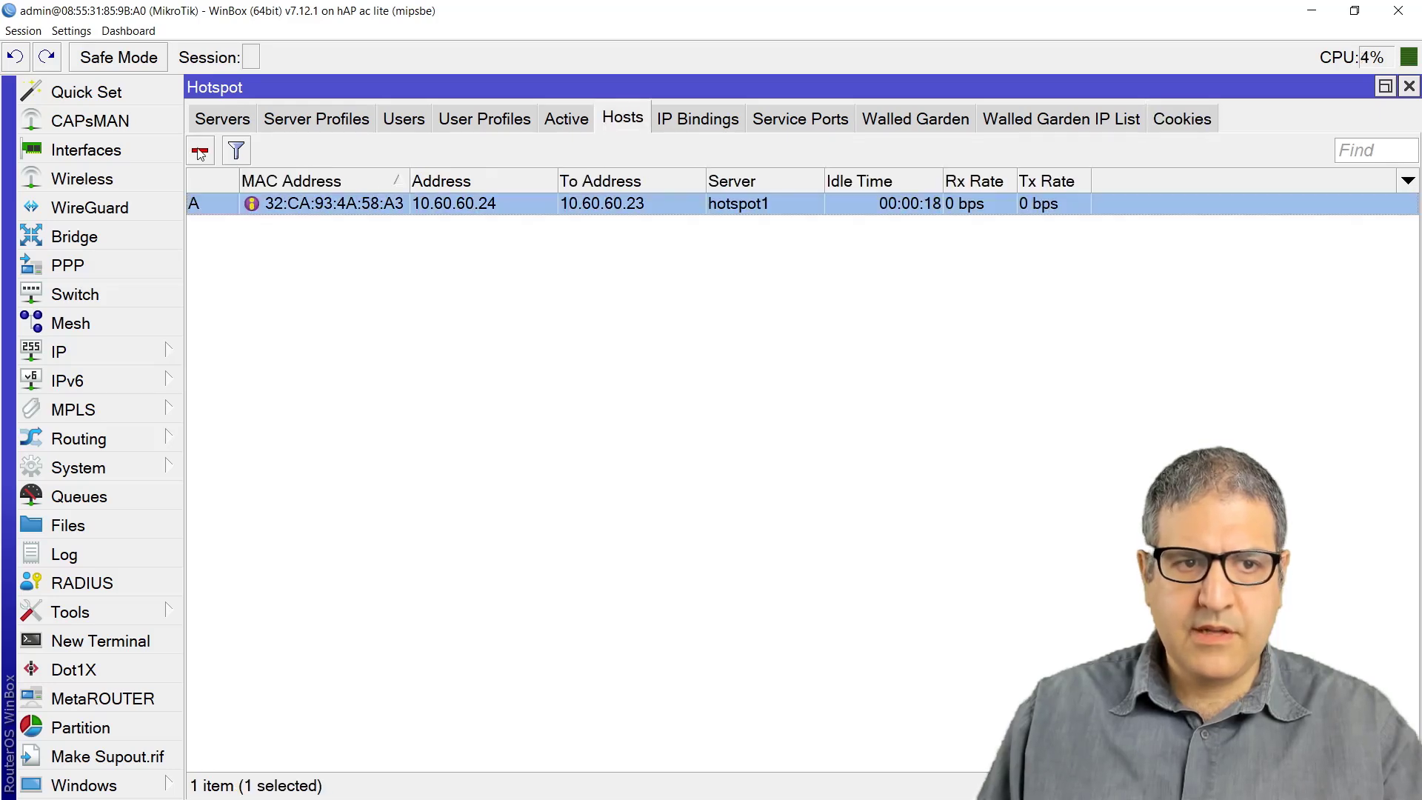
{"action": "left_click", "coordinate": [567, 118]}
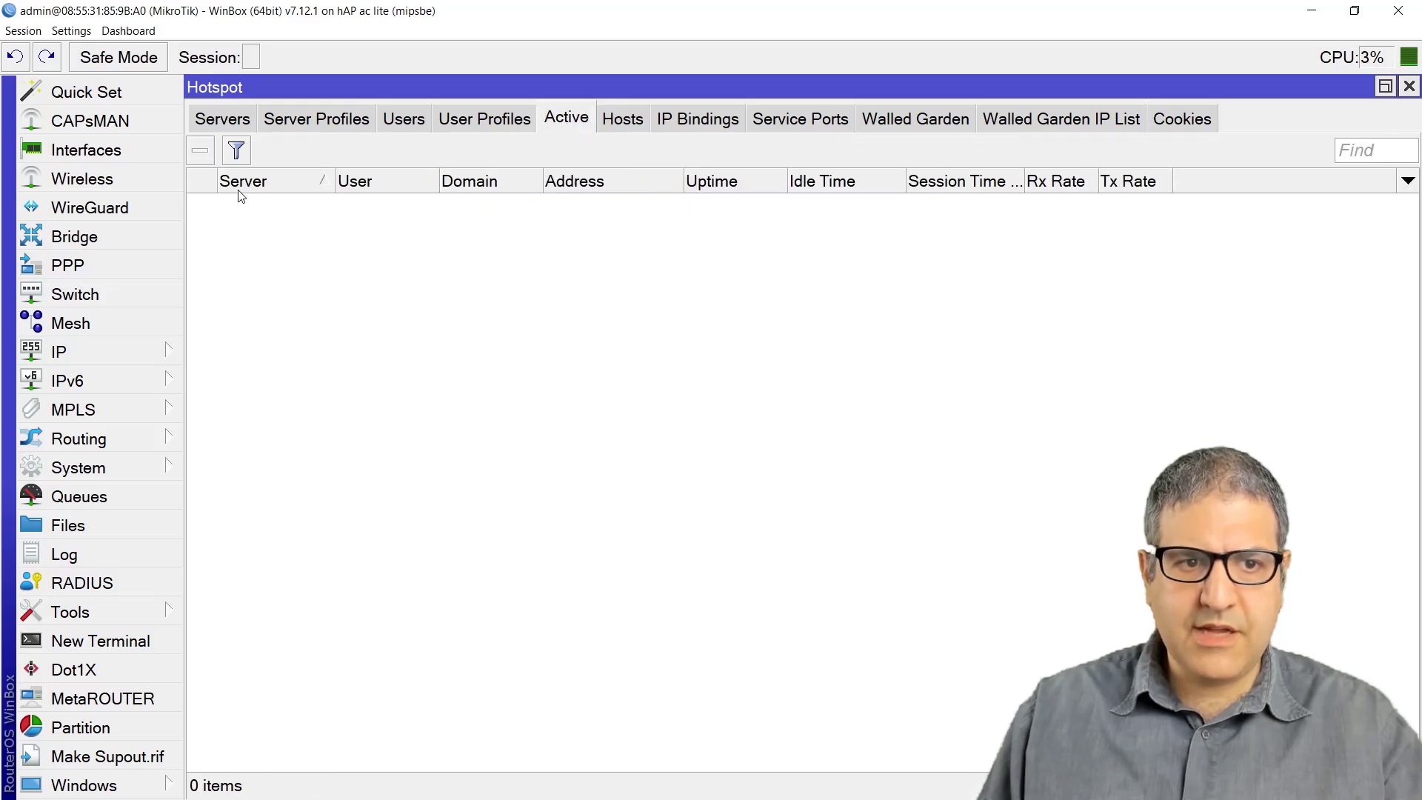
{"action": "left_click", "coordinate": [1409, 87]}
{"action": "left_click", "coordinate": [1313, 13]}
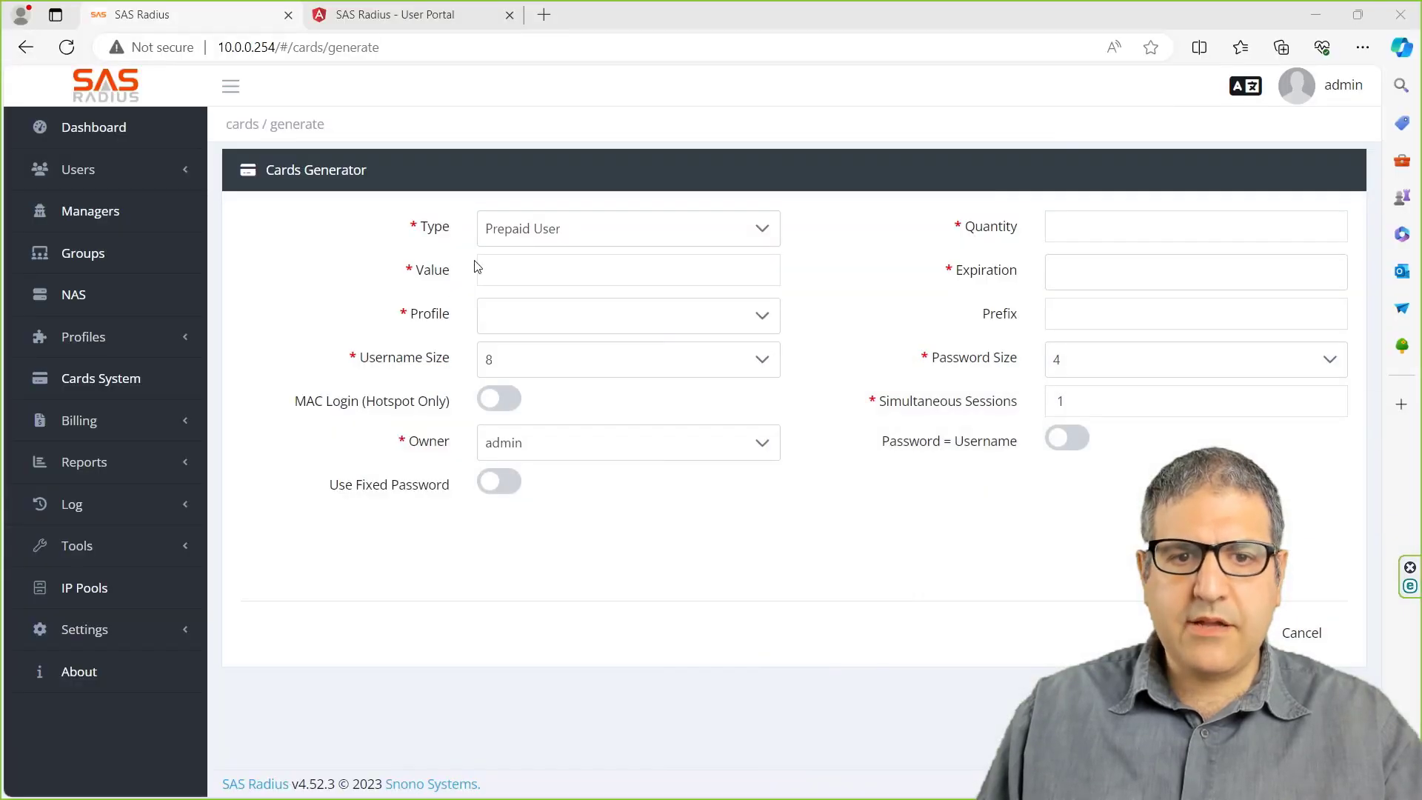
Set the card value to 25 with the 3Mbps-1month profile
{"action": "left_click", "coordinate": [544, 270]}
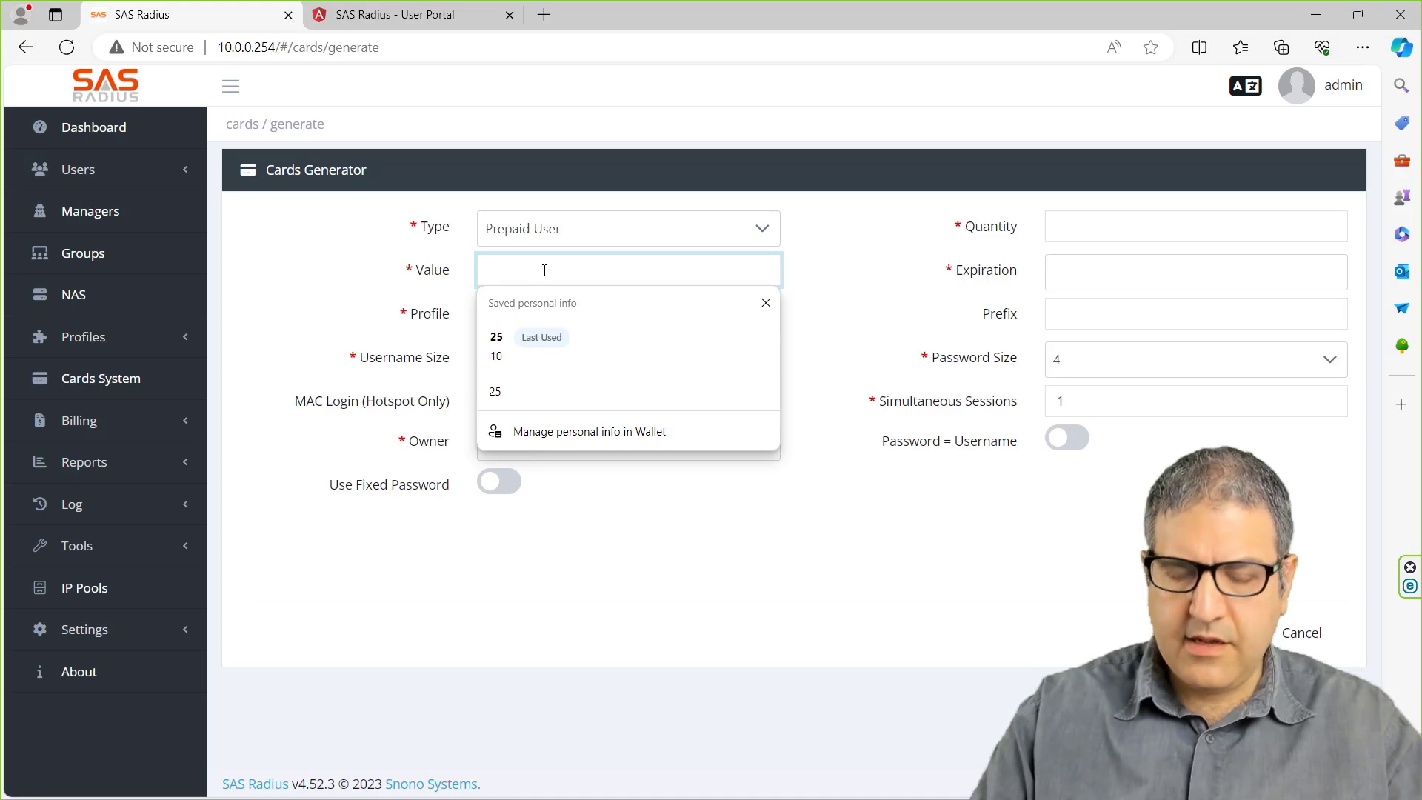
{"action": "type", "text": "25"}
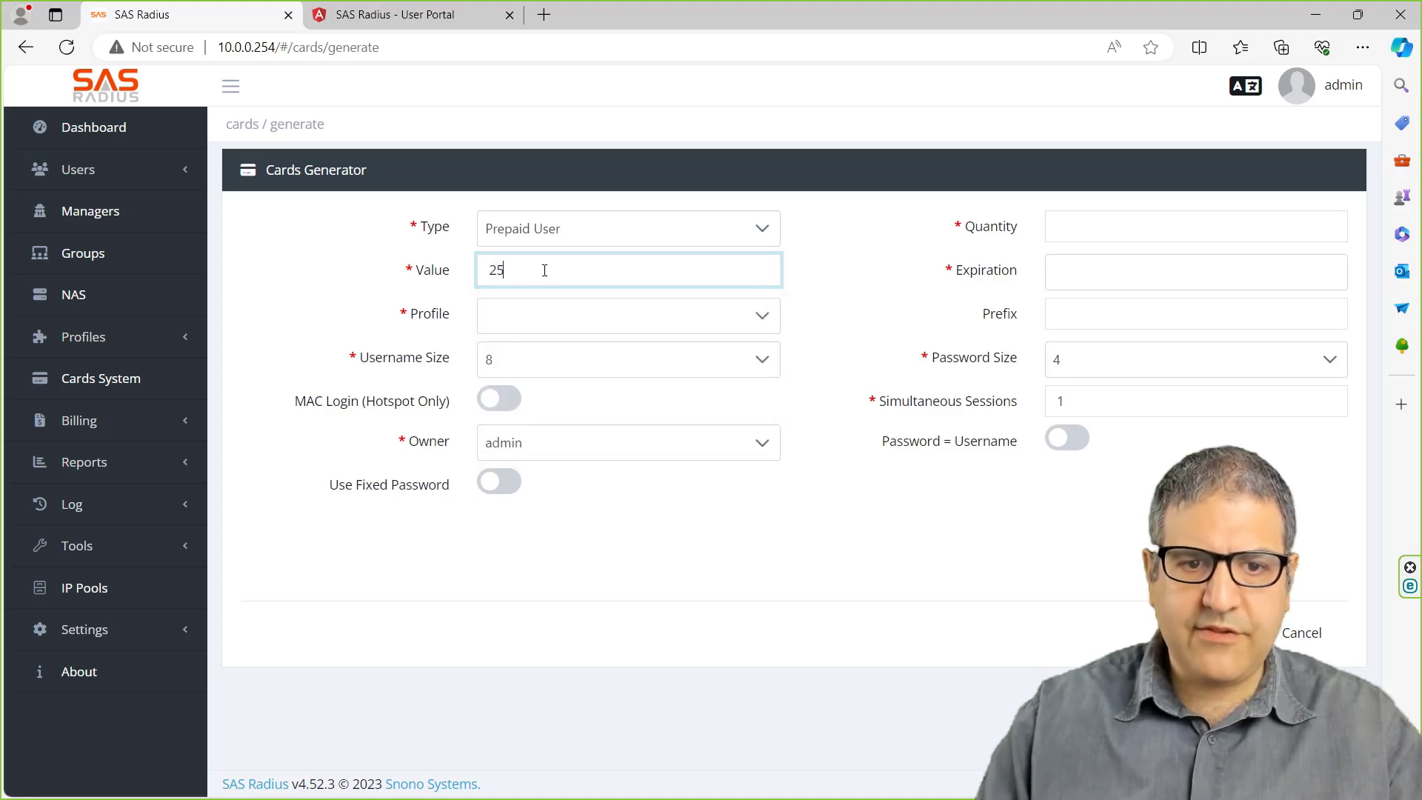
{"action": "left_click", "coordinate": [595, 323]}
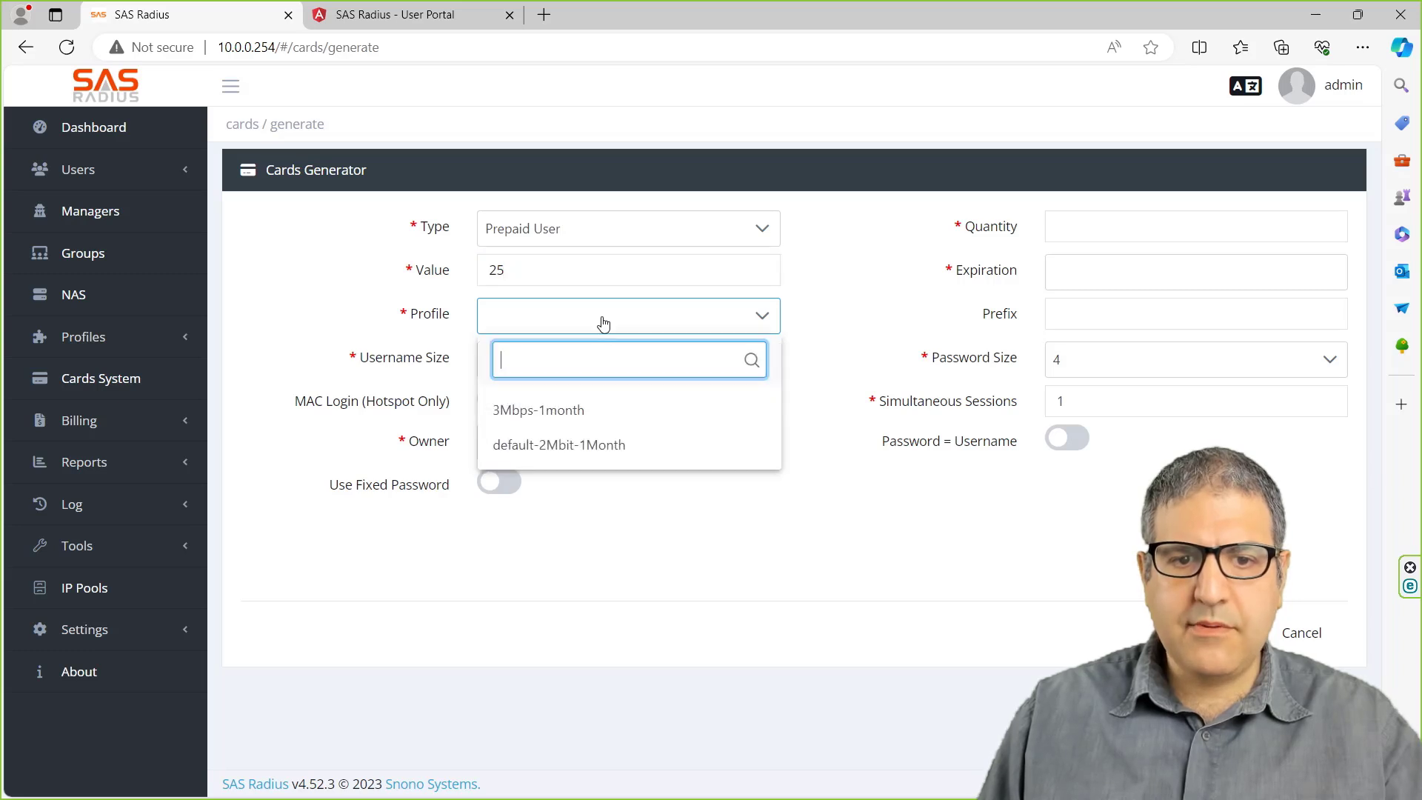
{"action": "left_click", "coordinate": [575, 412]}
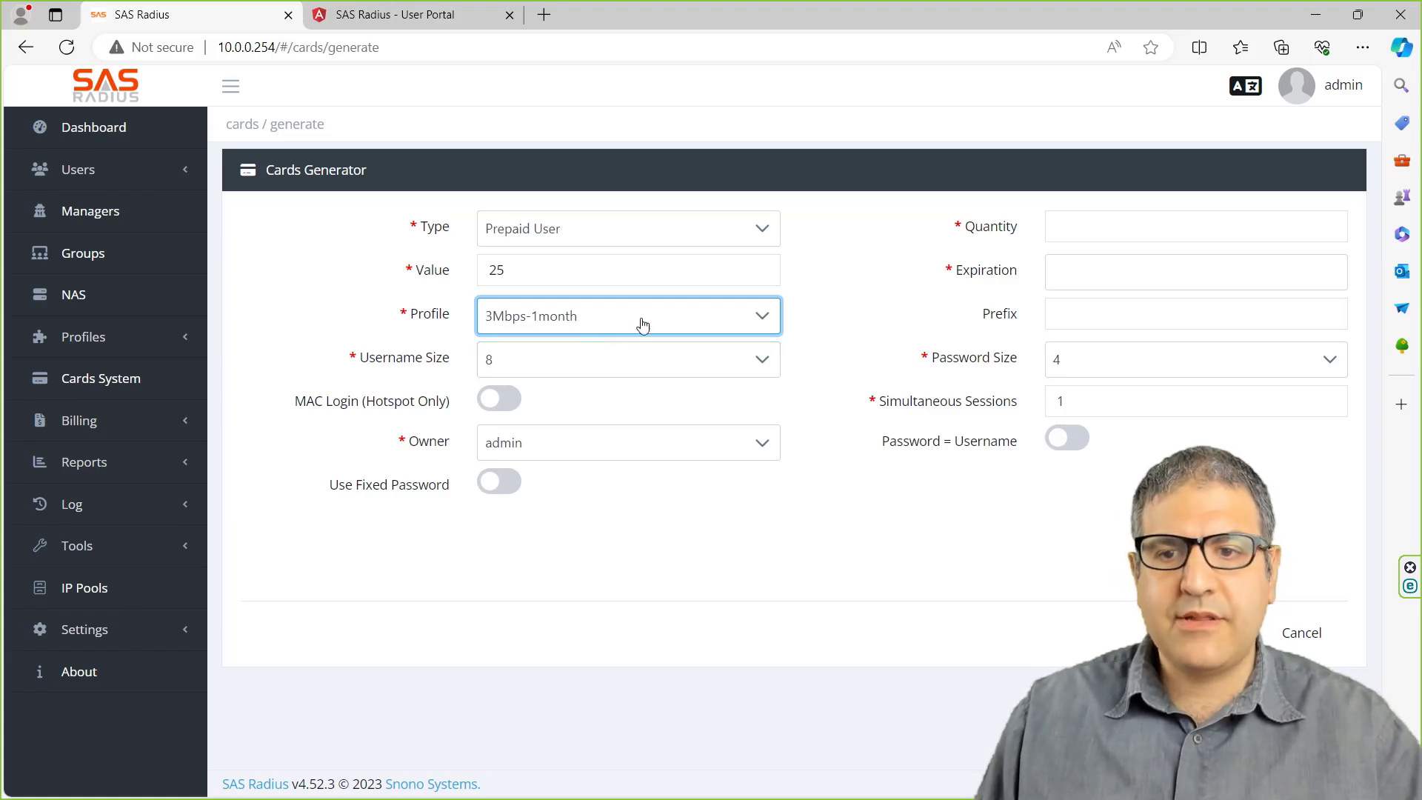
Set the quantity to 10 cards expiring on 2024-08-31
{"action": "left_click", "coordinate": [1084, 224]}
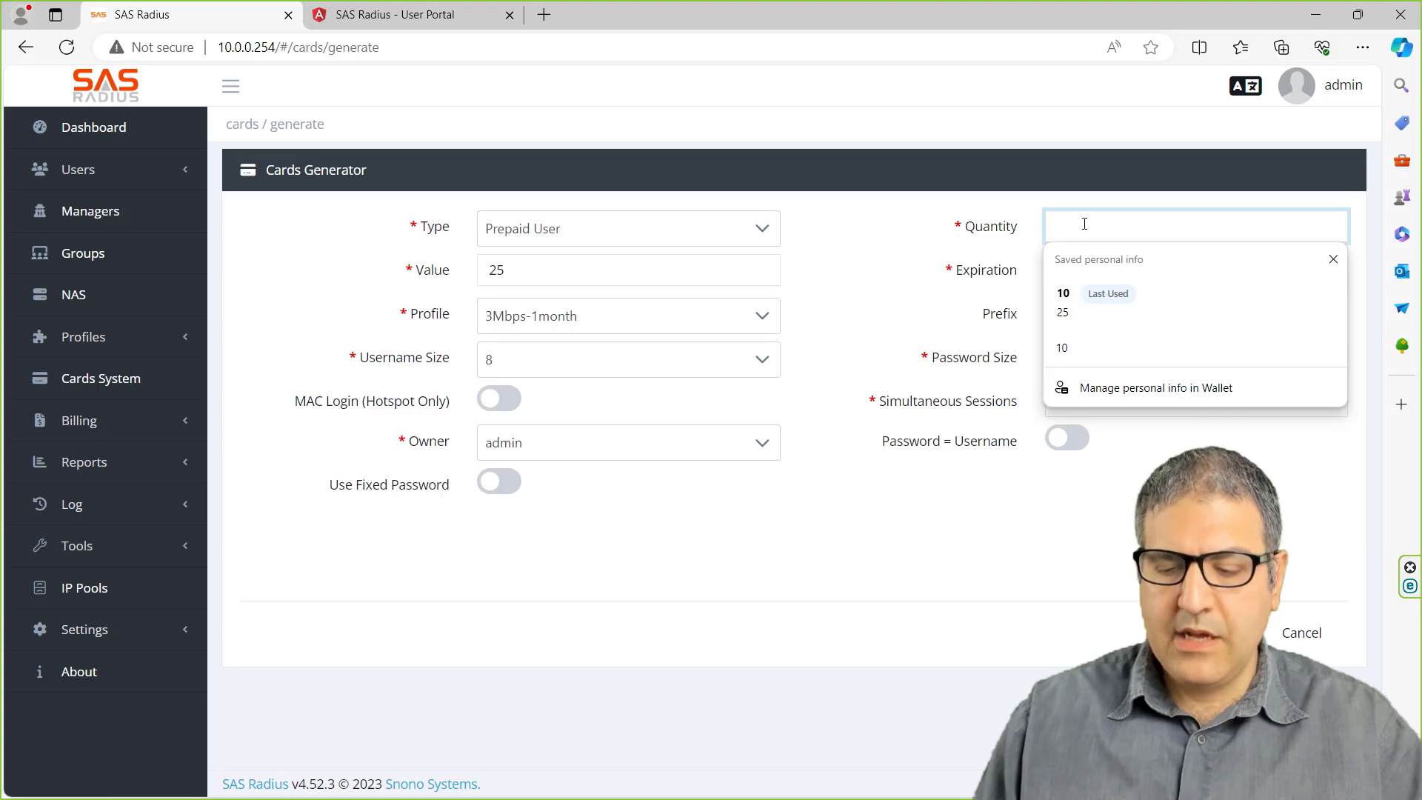
{"action": "type", "text": "10"}
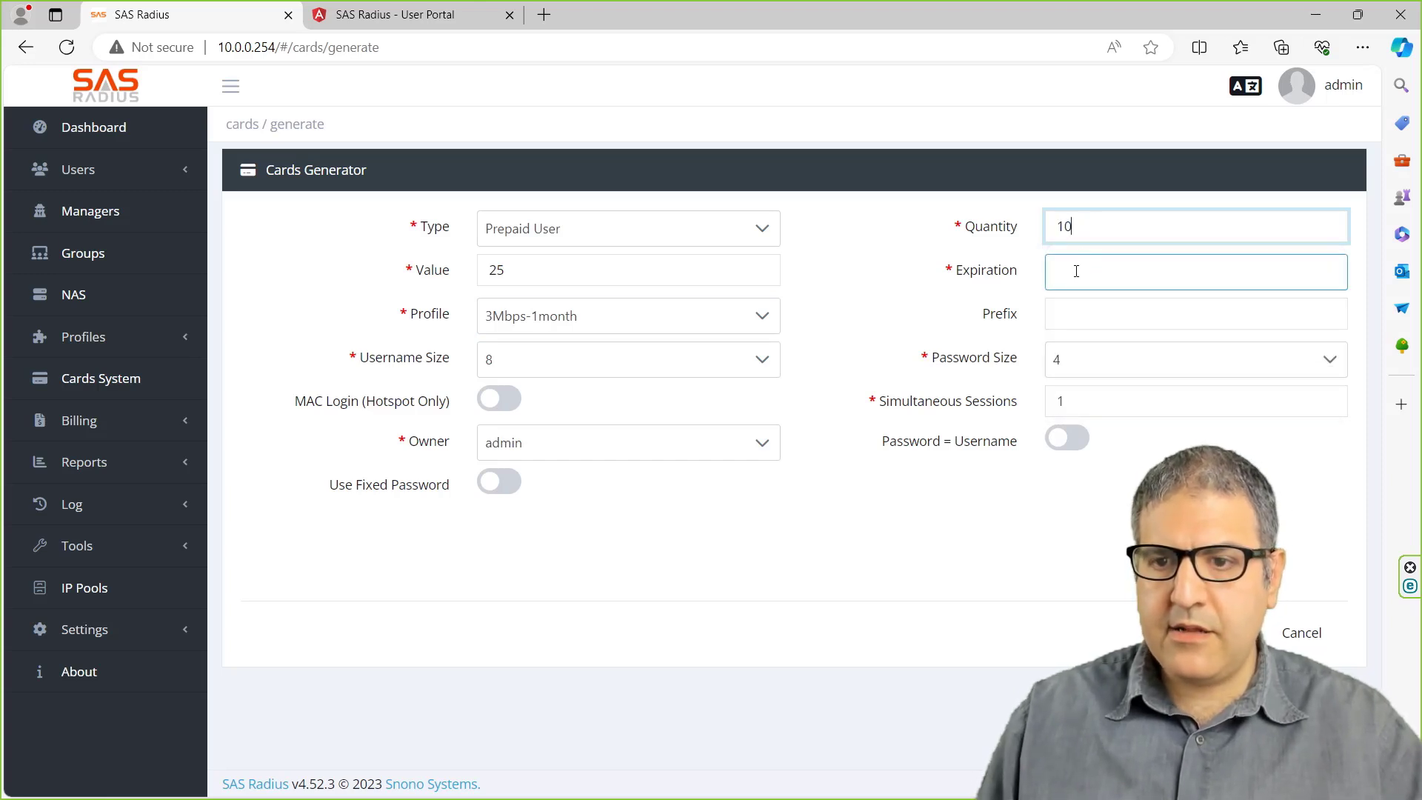
{"action": "left_click", "coordinate": [1148, 266]}
{"action": "left_click", "coordinate": [1320, 327]}
{"action": "left_click", "coordinate": [1319, 327]}
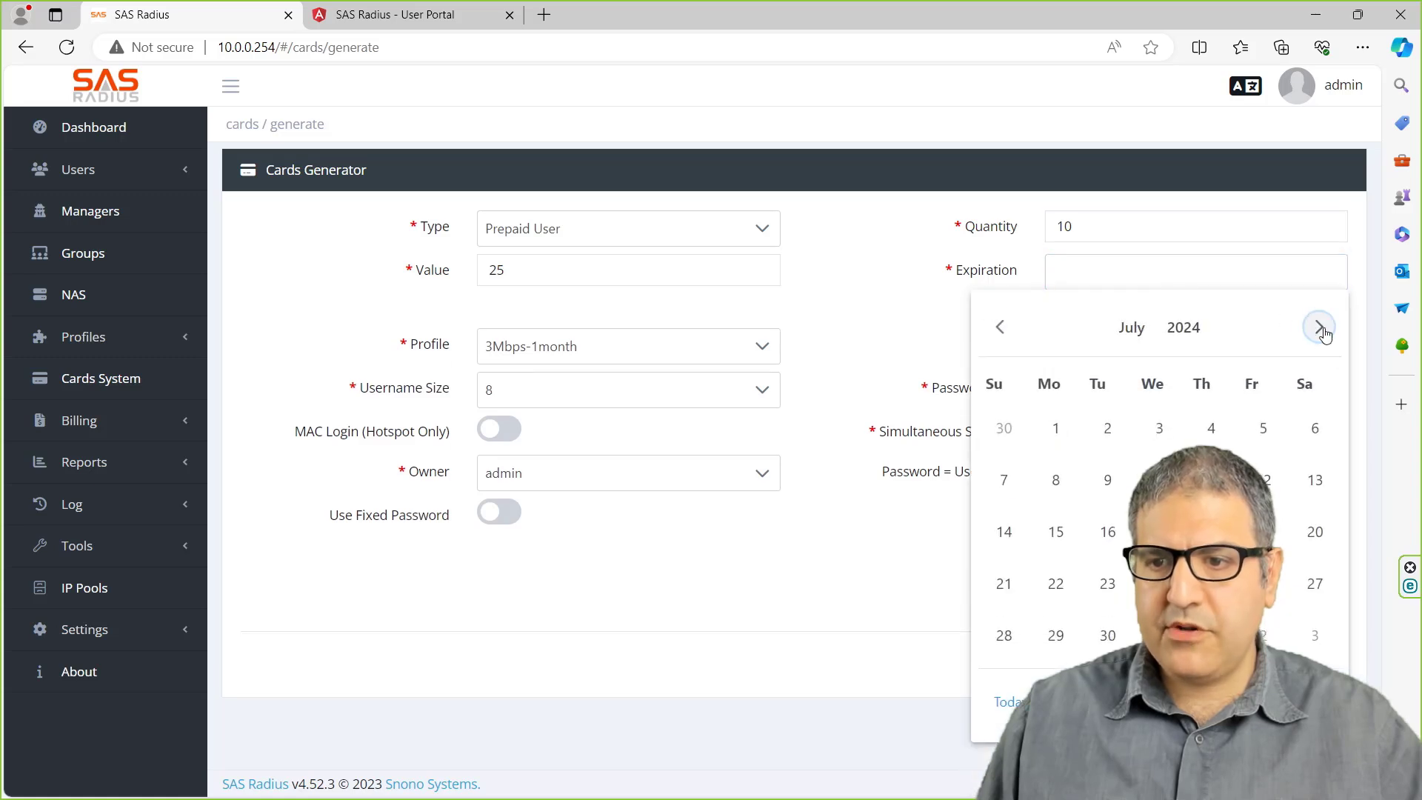
{"action": "left_click", "coordinate": [1319, 326]}
{"action": "left_click", "coordinate": [1314, 635]}
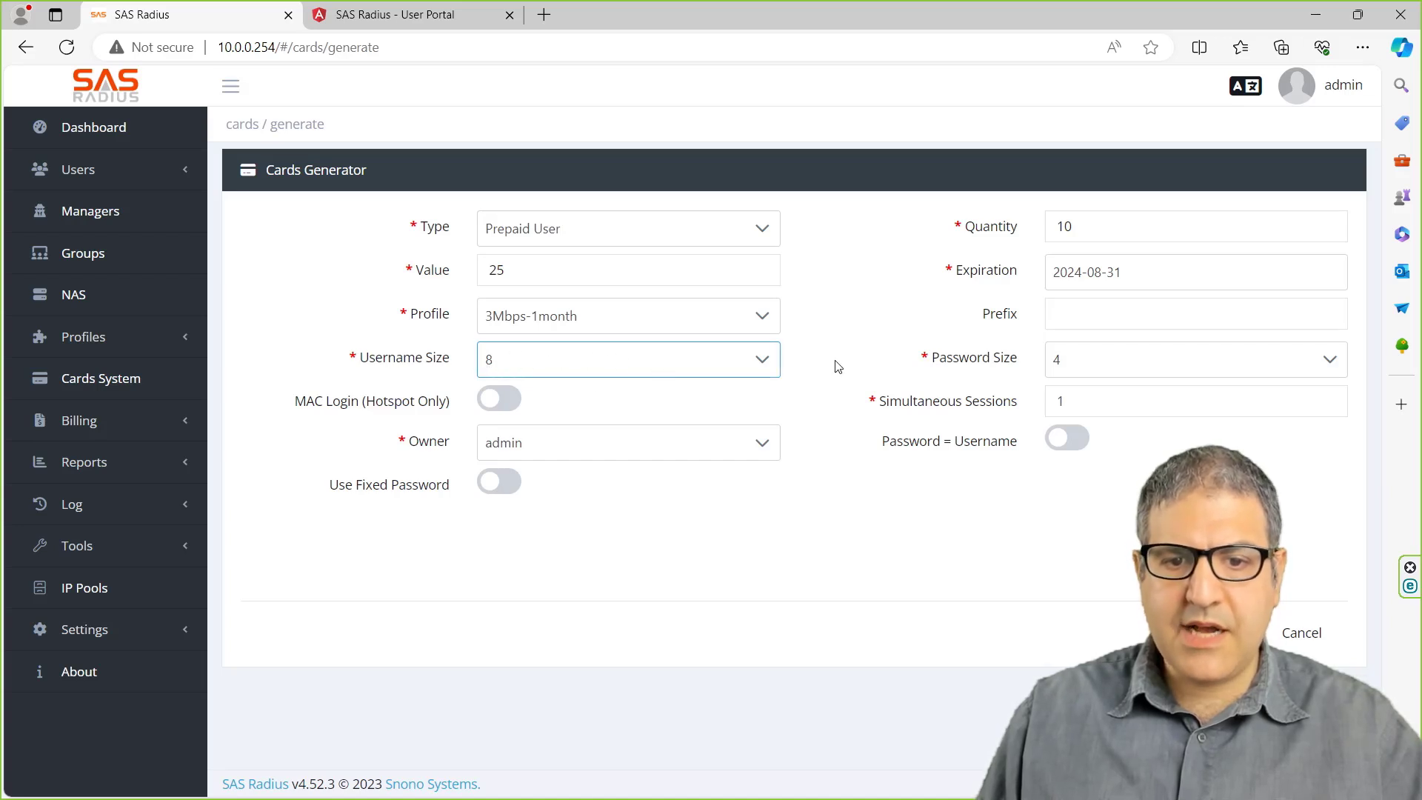
Set the card username size to 4 digits
{"action": "left_click", "coordinate": [651, 368]}
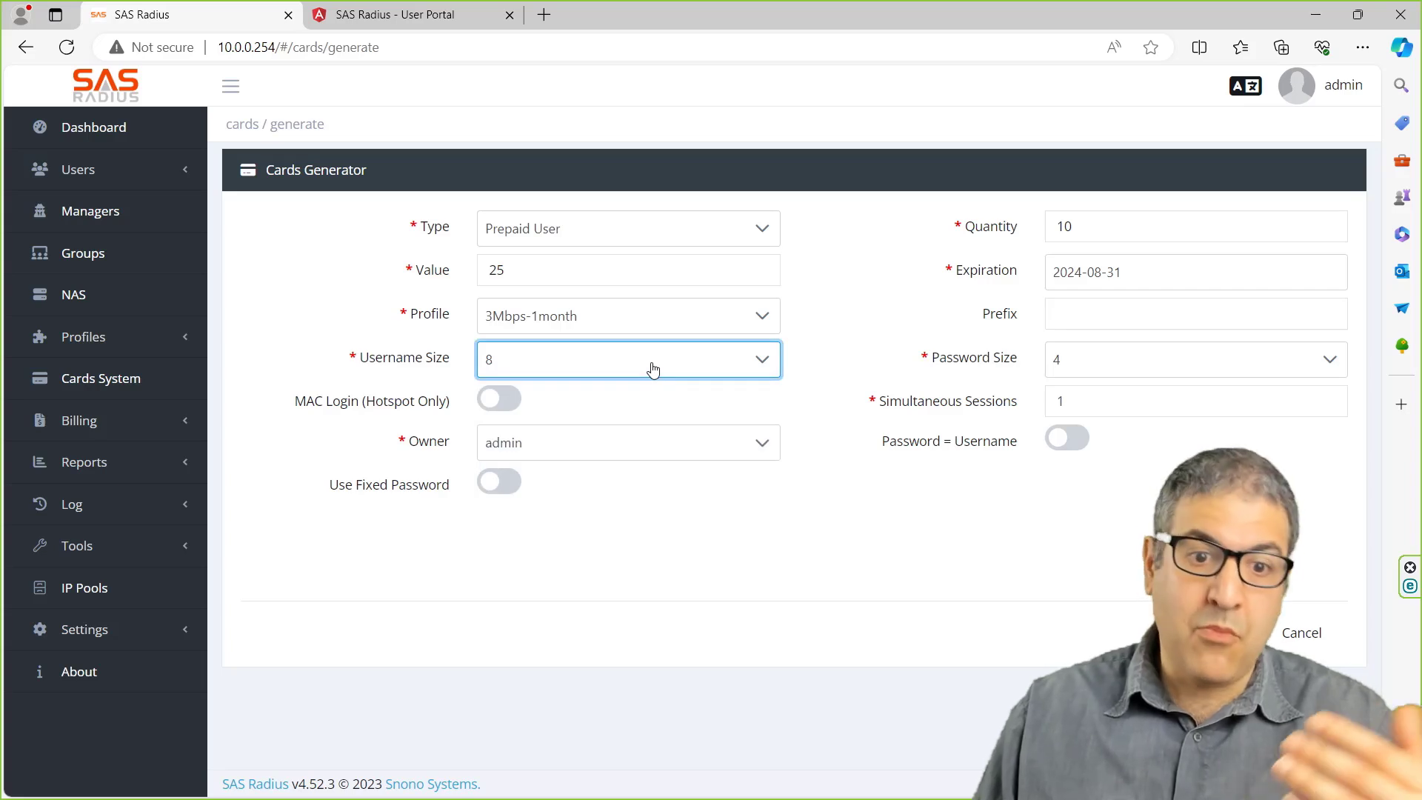
{"action": "left_click", "coordinate": [652, 368]}
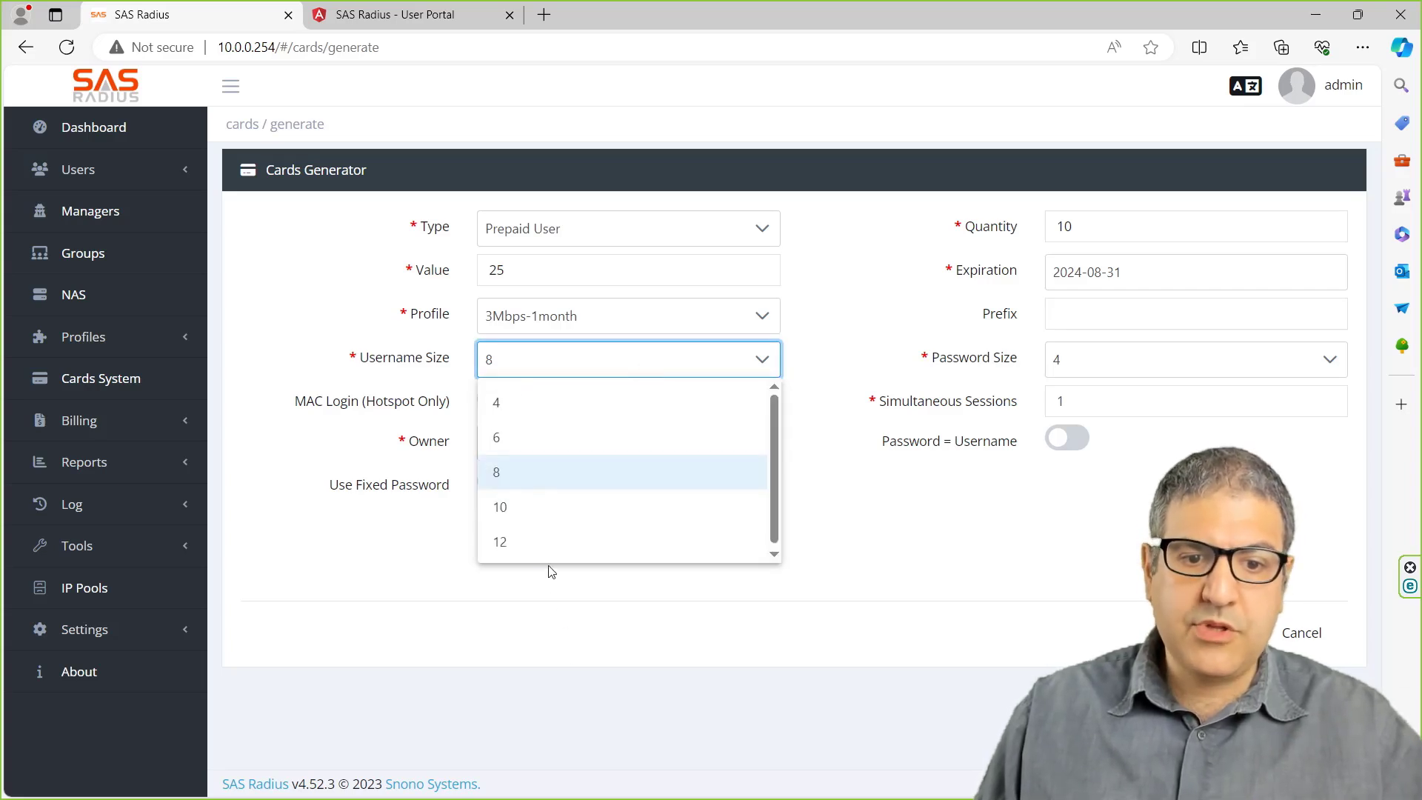
{"action": "left_click", "coordinate": [609, 375]}
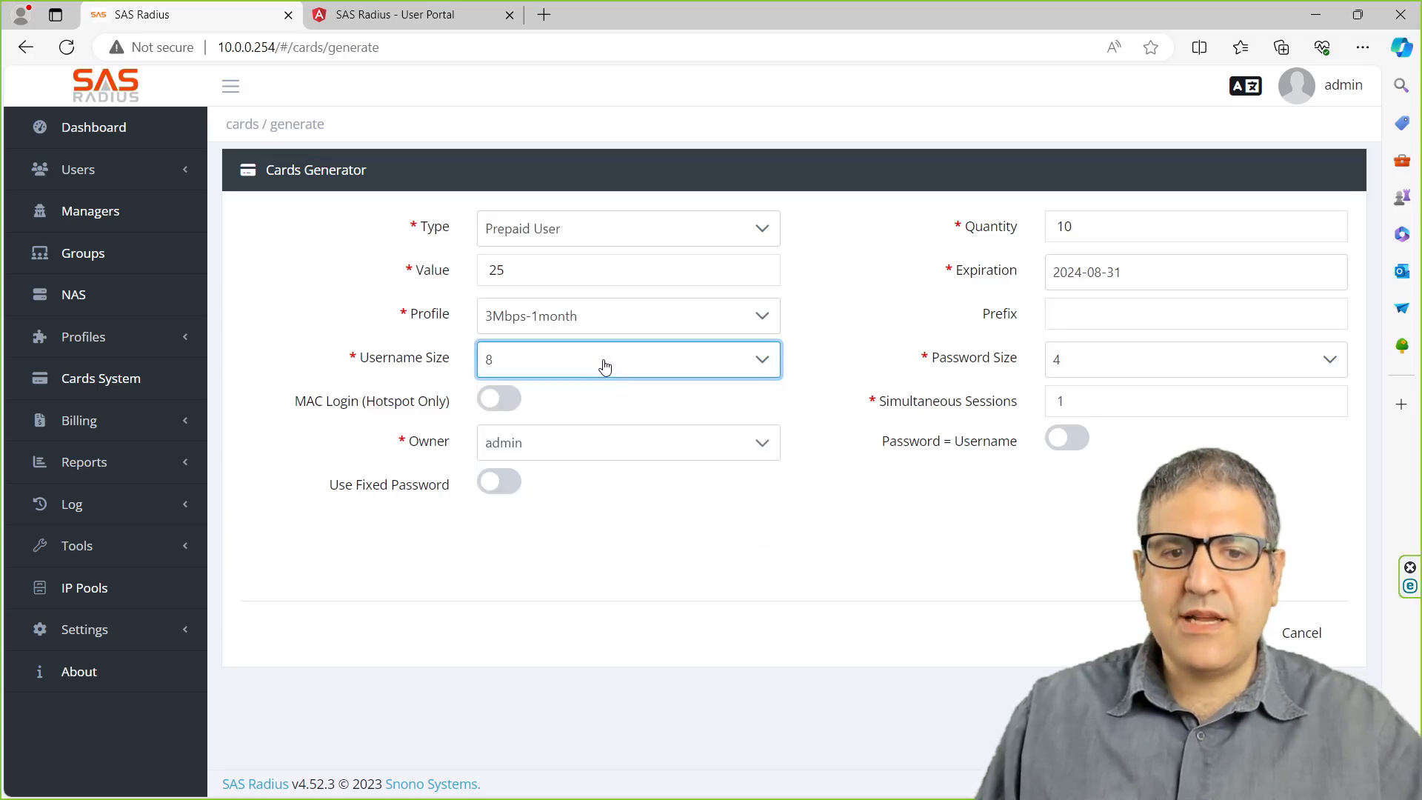
{"action": "left_click", "coordinate": [605, 365]}
{"action": "left_click", "coordinate": [574, 408]}
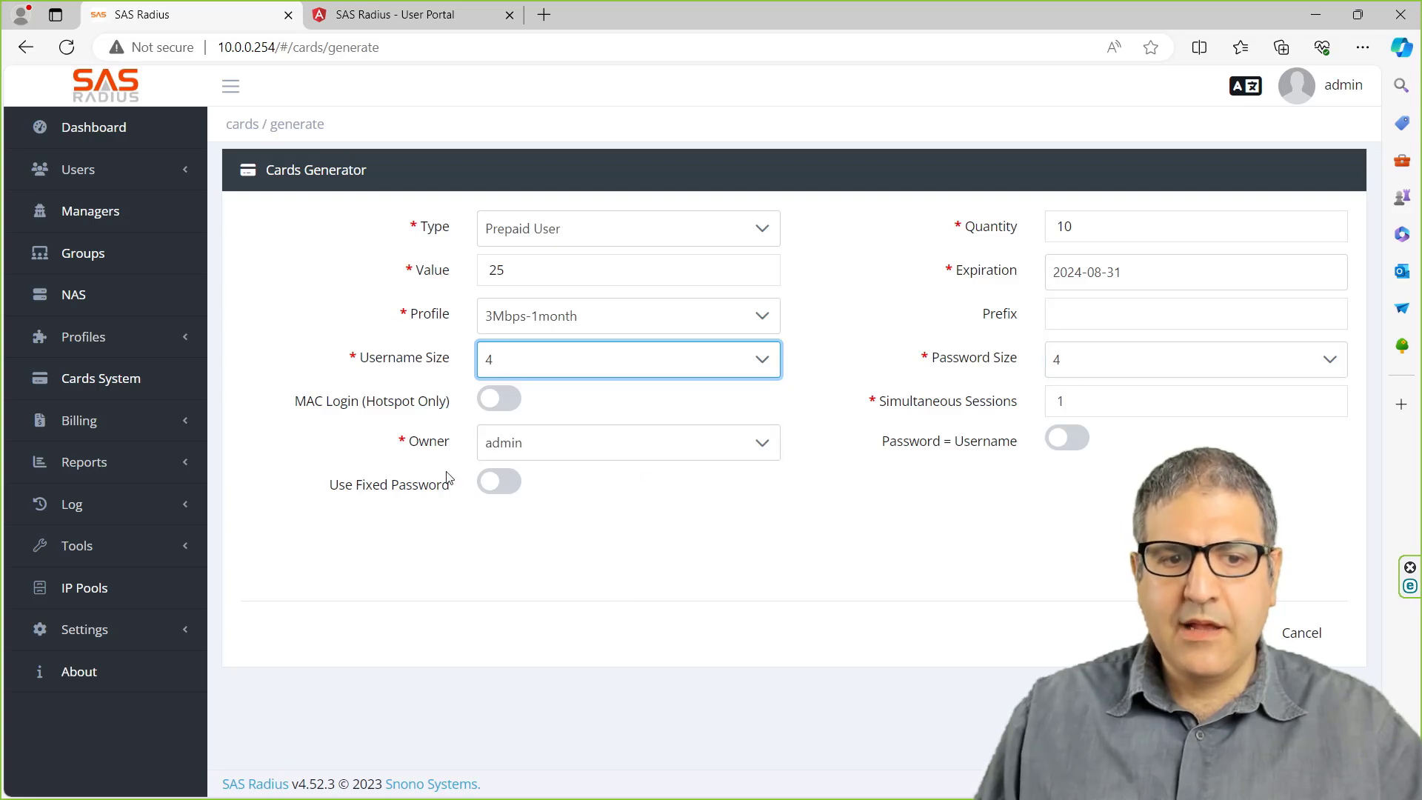
Try the MAC Login and Password = Username toggles, leave both off, and generate the cards
{"action": "left_click", "coordinate": [511, 405]}
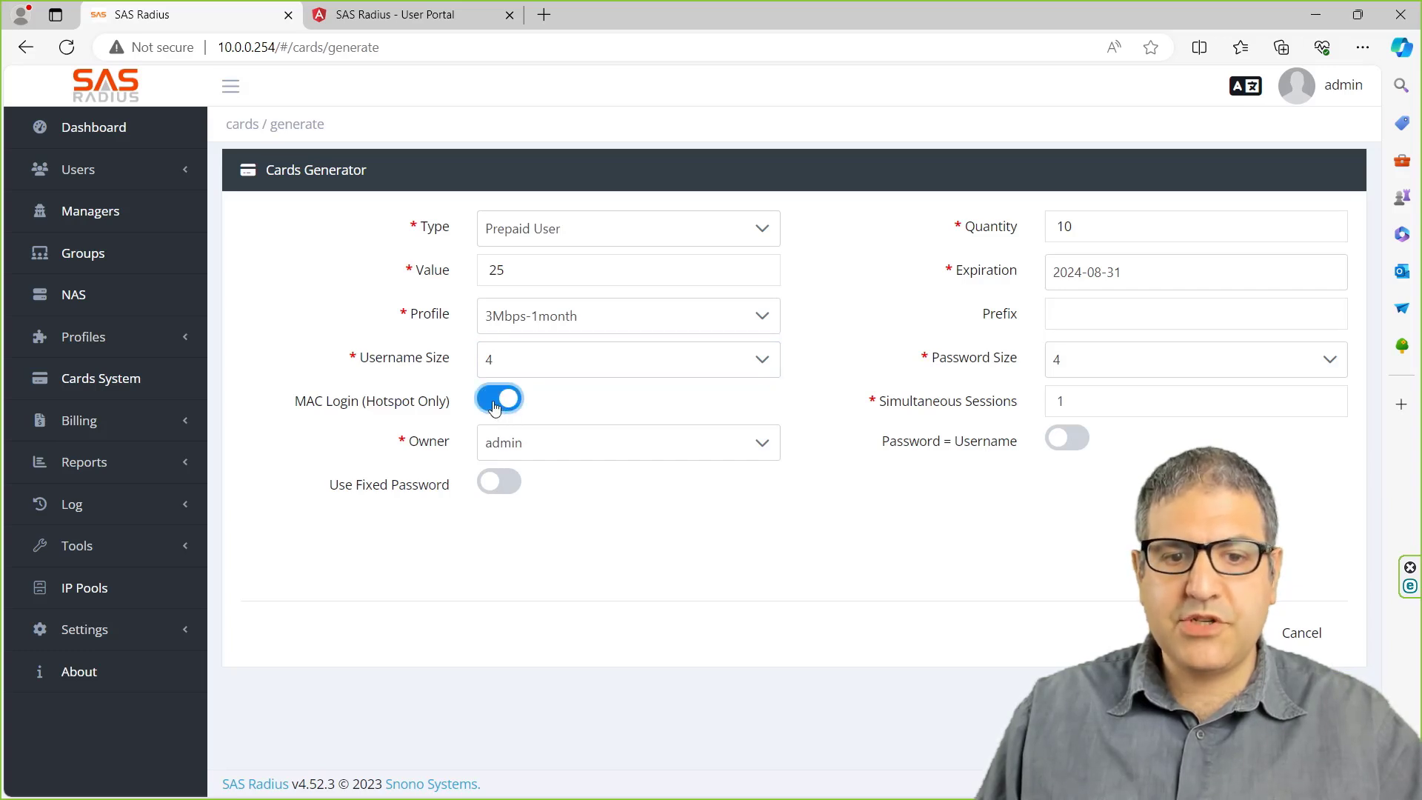
{"action": "left_click", "coordinate": [495, 406]}
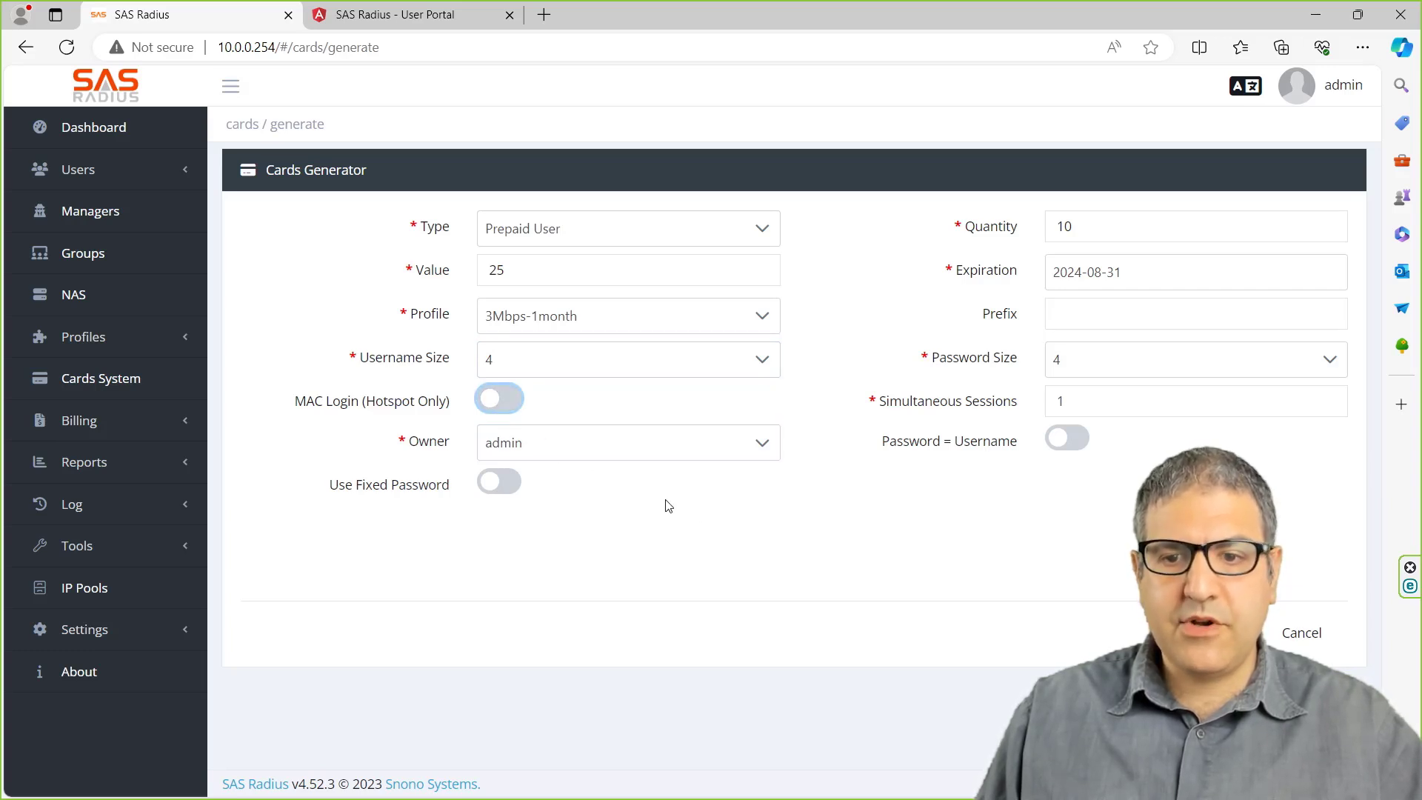
{"action": "double_click", "coordinate": [1090, 402]}
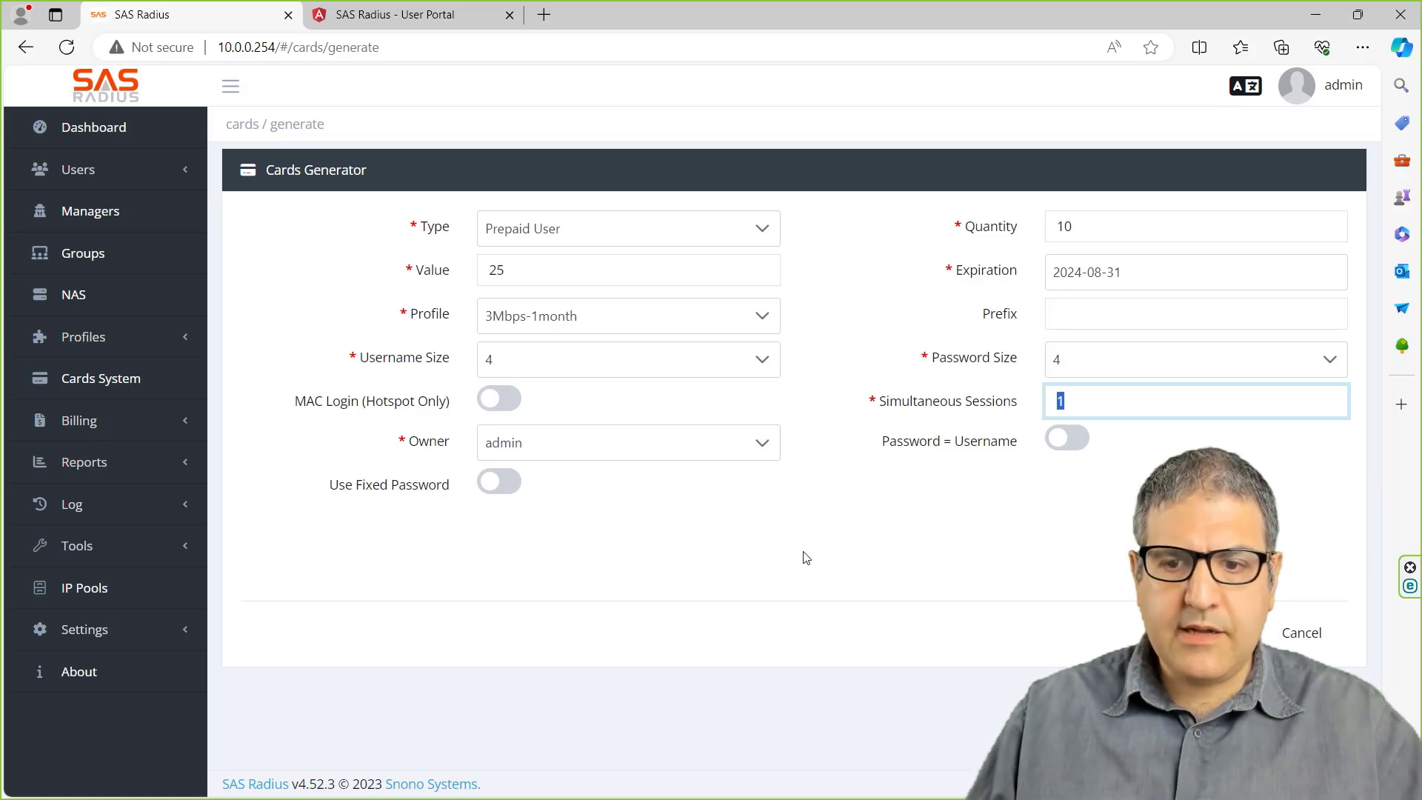
{"action": "left_click", "coordinate": [1087, 443]}
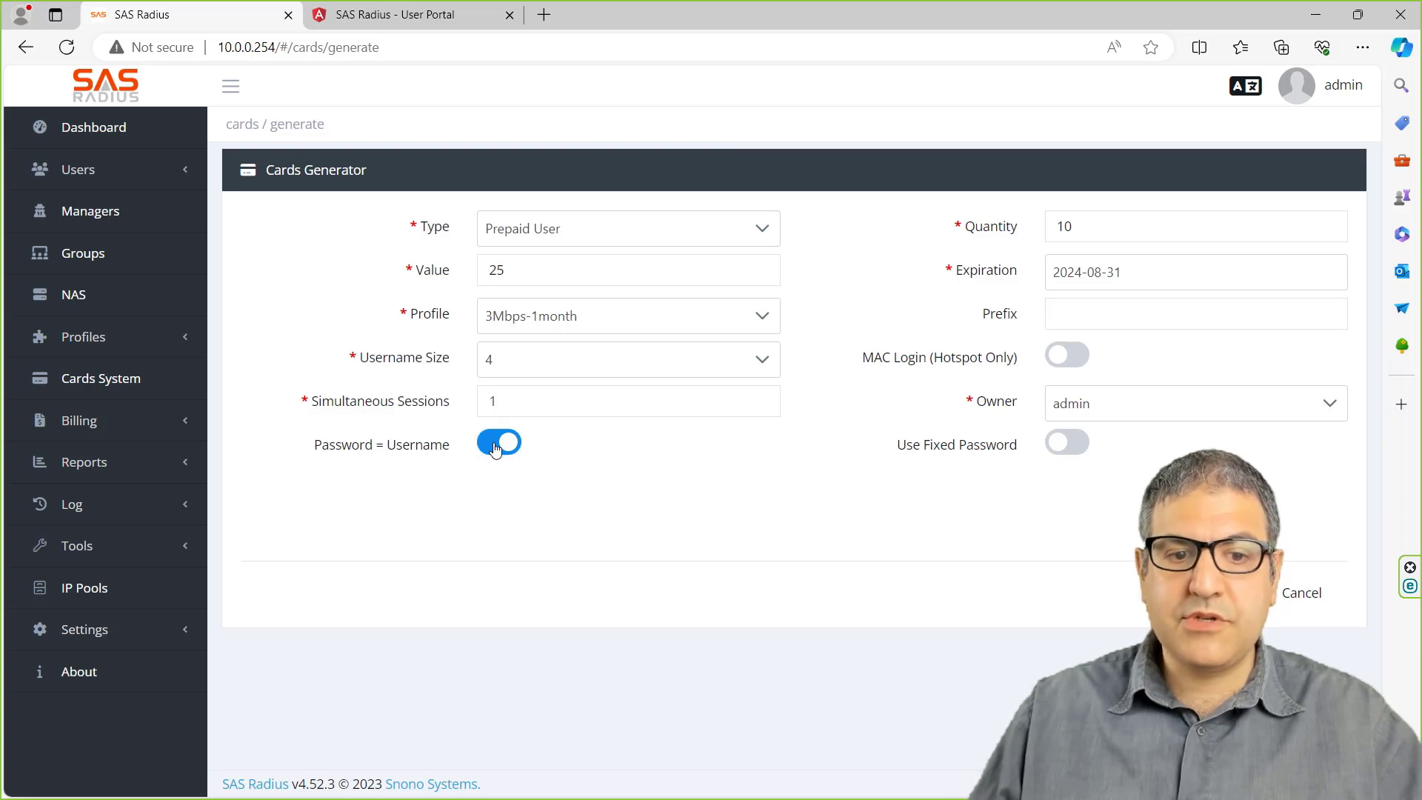
{"action": "left_click", "coordinate": [495, 445]}
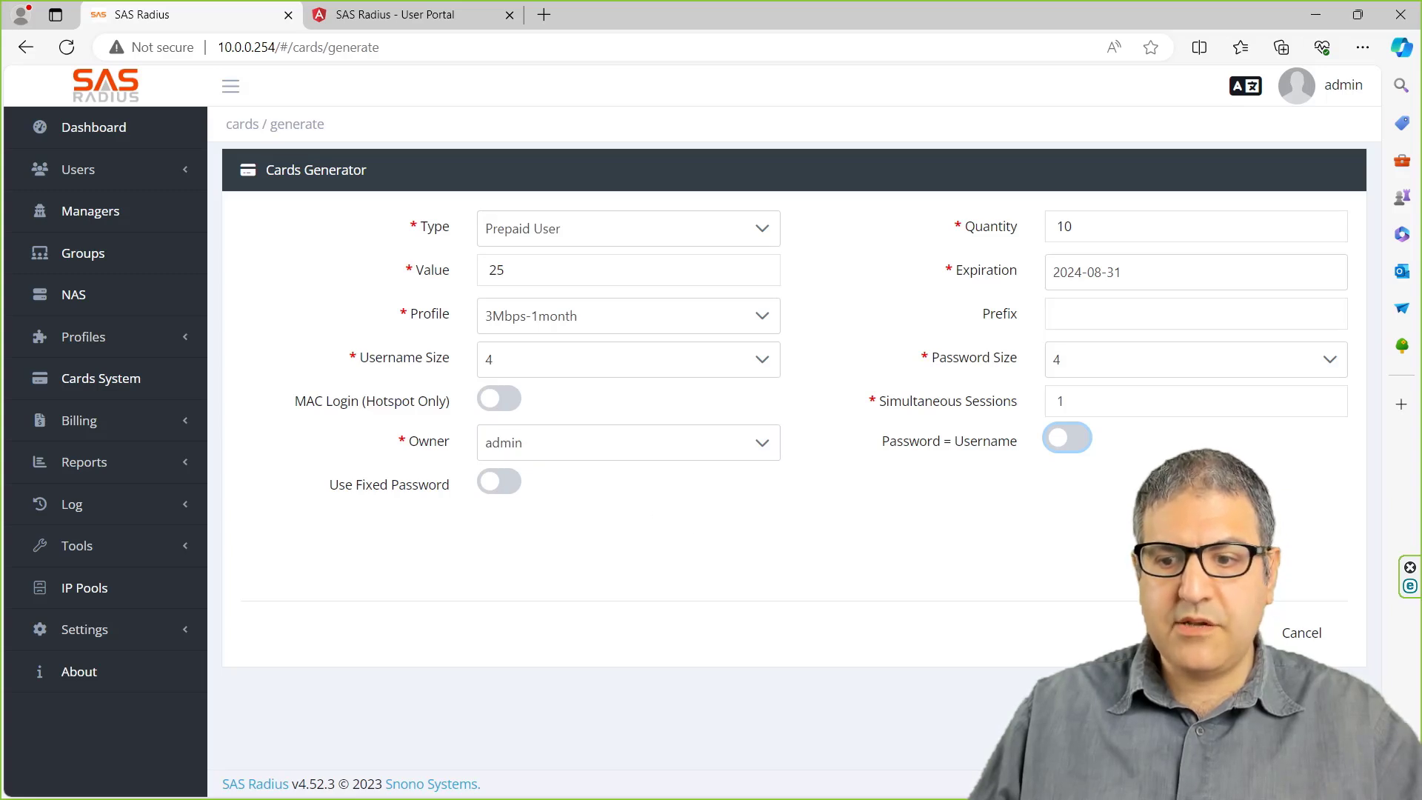
{"action": "left_click", "coordinate": [1230, 632]}
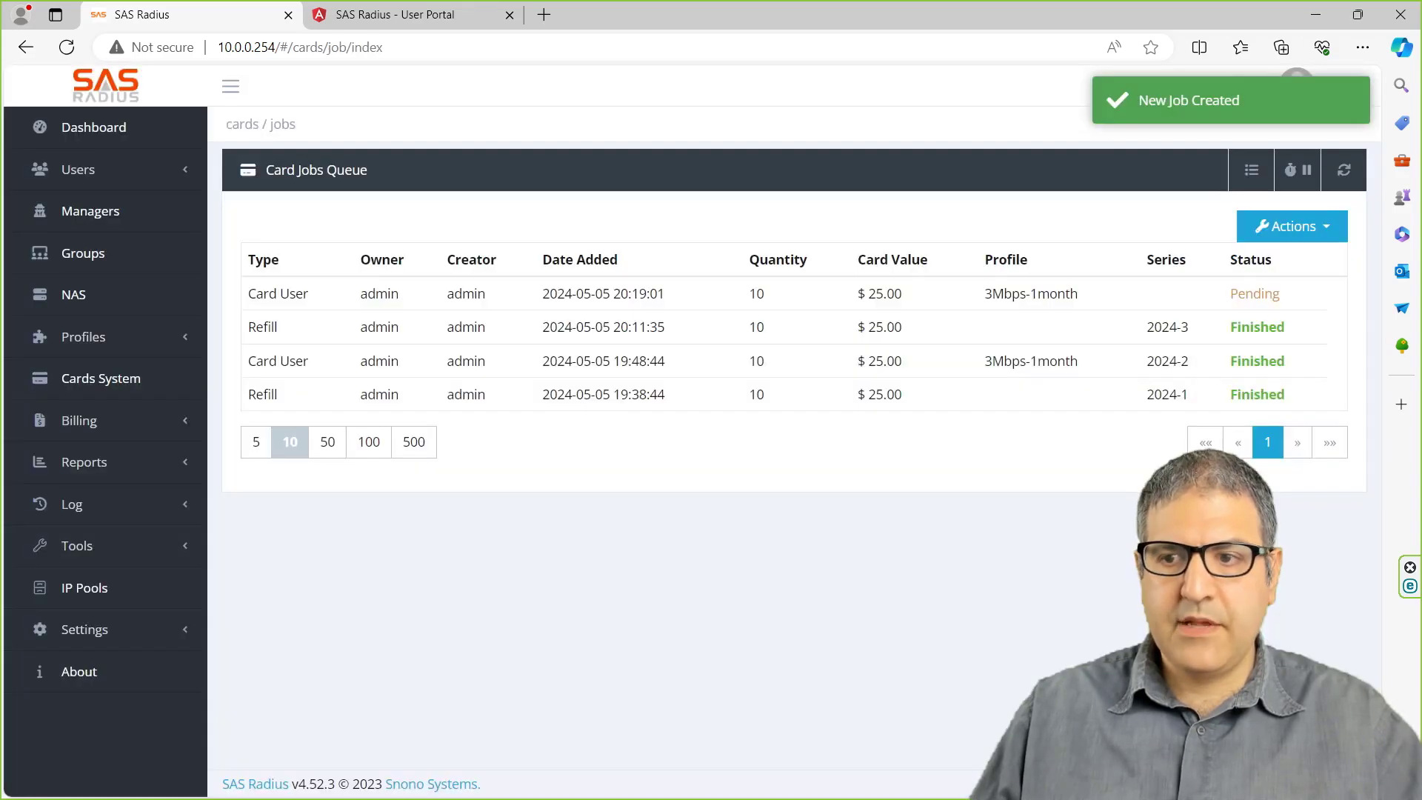
Refresh the job queue until the job completes as series 2024-4, then view the card series list
{"action": "left_click", "coordinate": [1347, 171]}
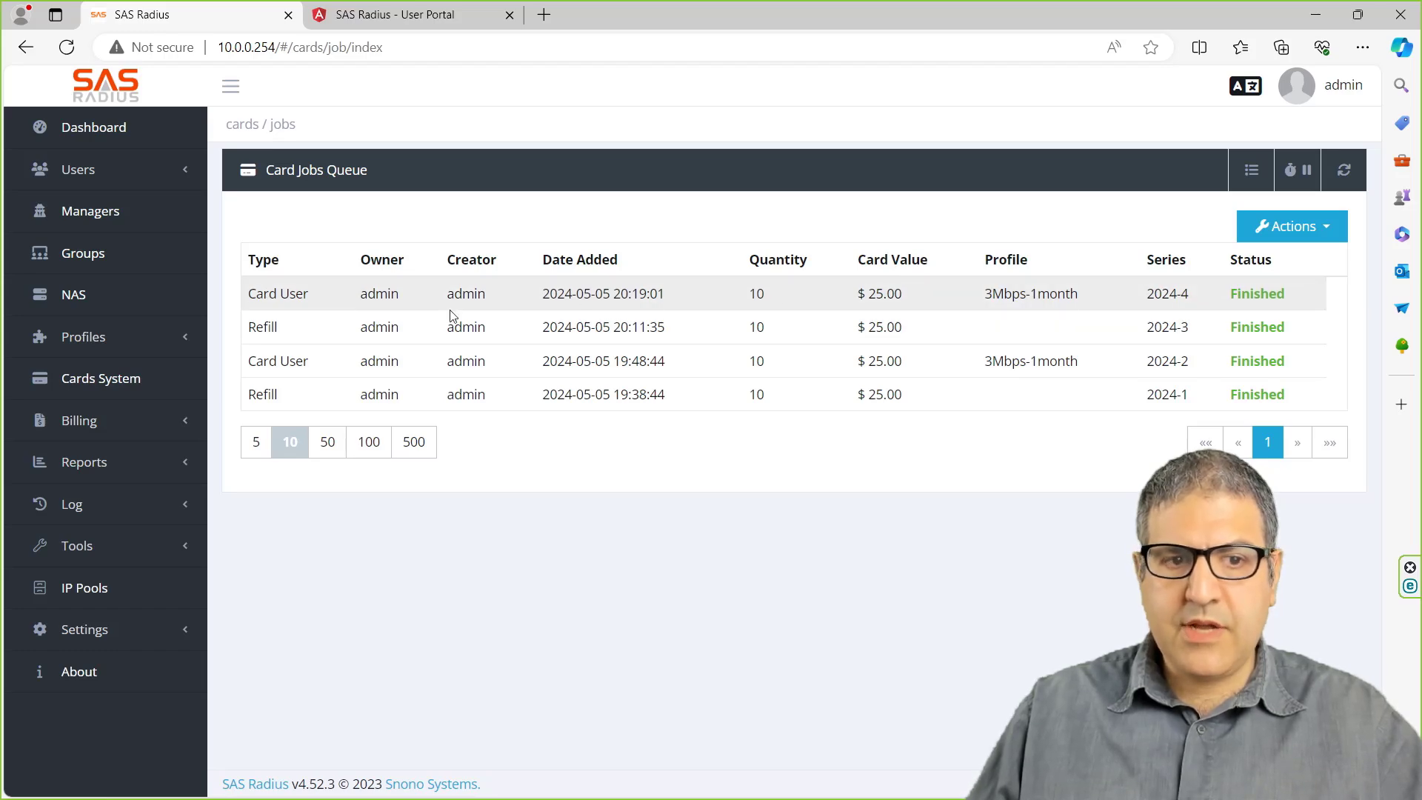
{"action": "left_click", "coordinate": [77, 381]}
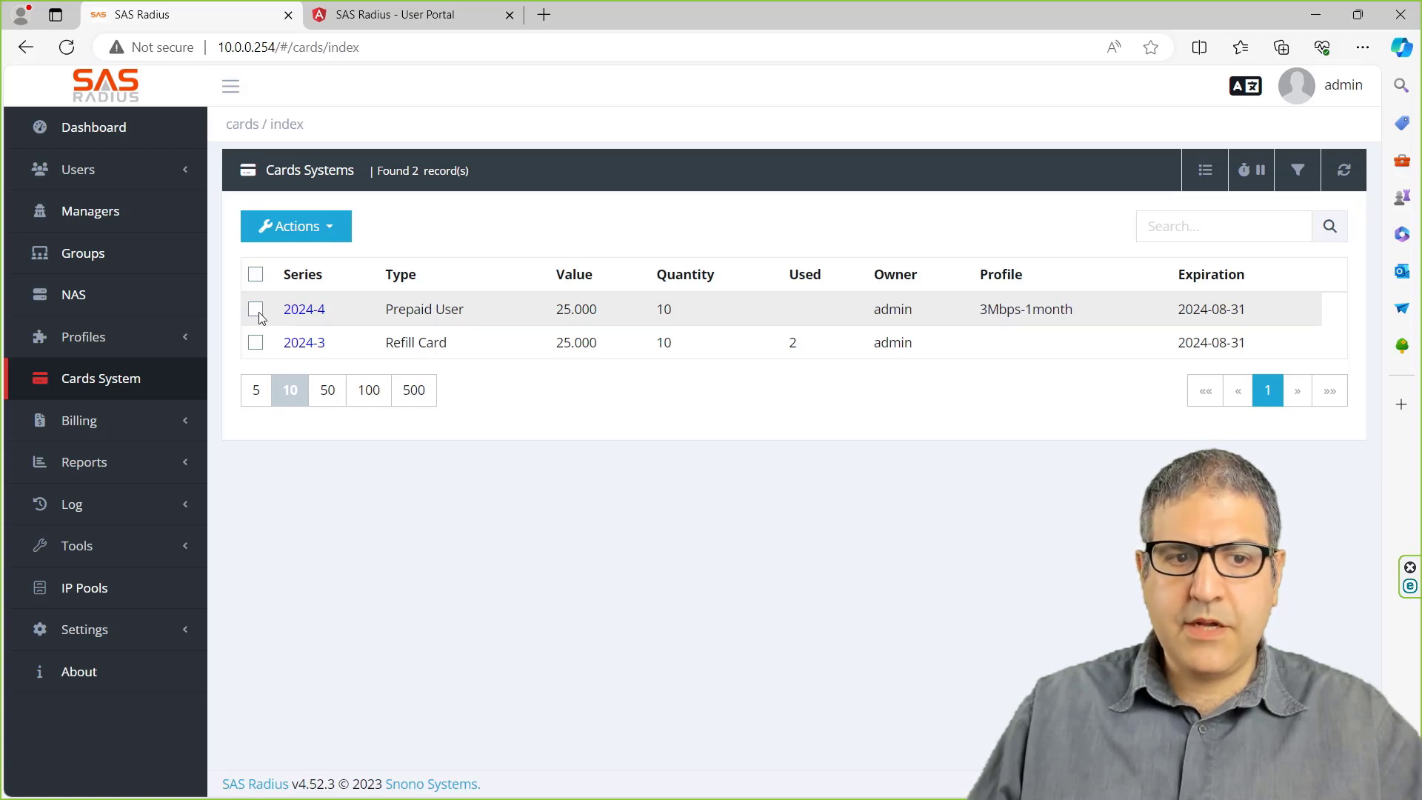
Select series 2024-4 and choose to download it as a PDF
{"action": "left_click", "coordinate": [256, 310]}
{"action": "left_click", "coordinate": [333, 232]}
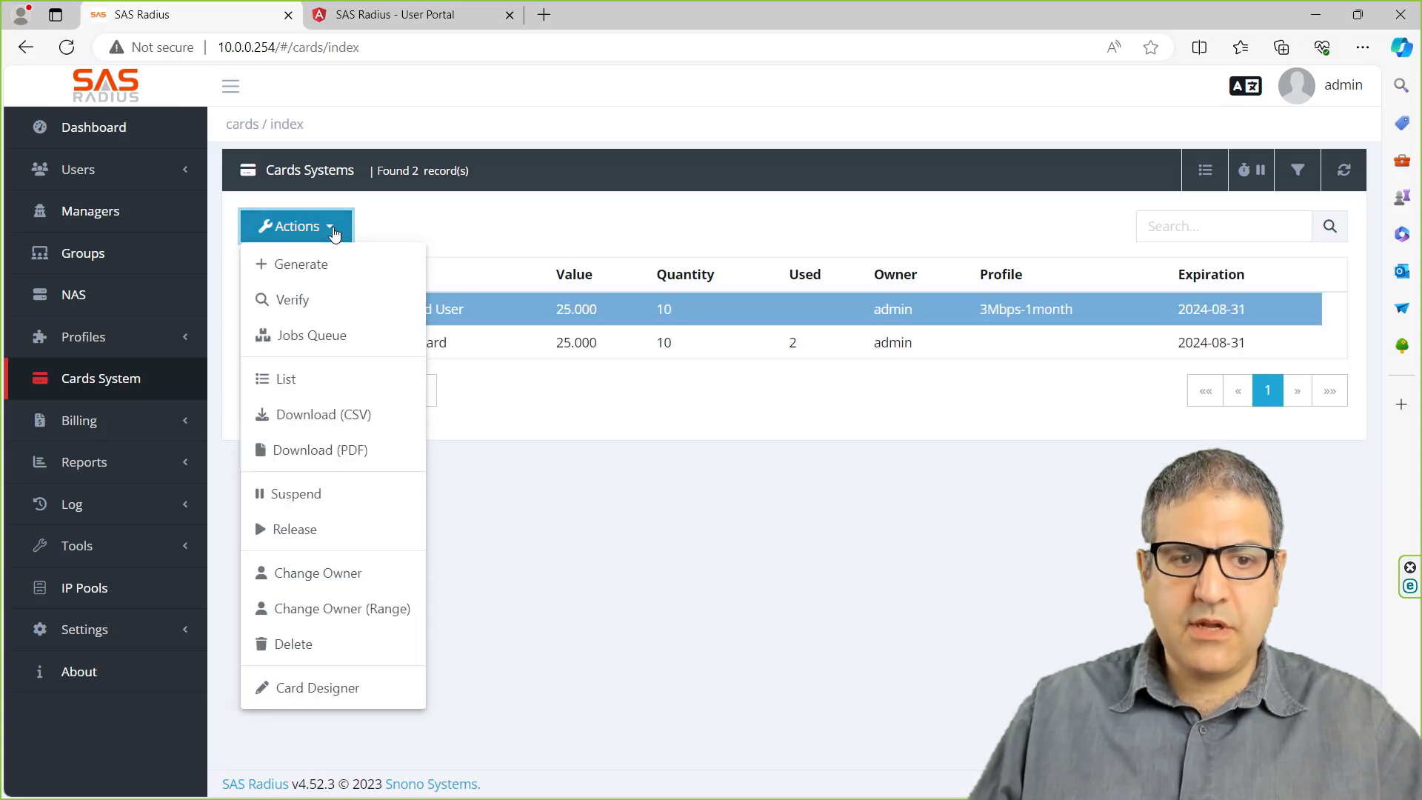
{"action": "left_click", "coordinate": [360, 456]}
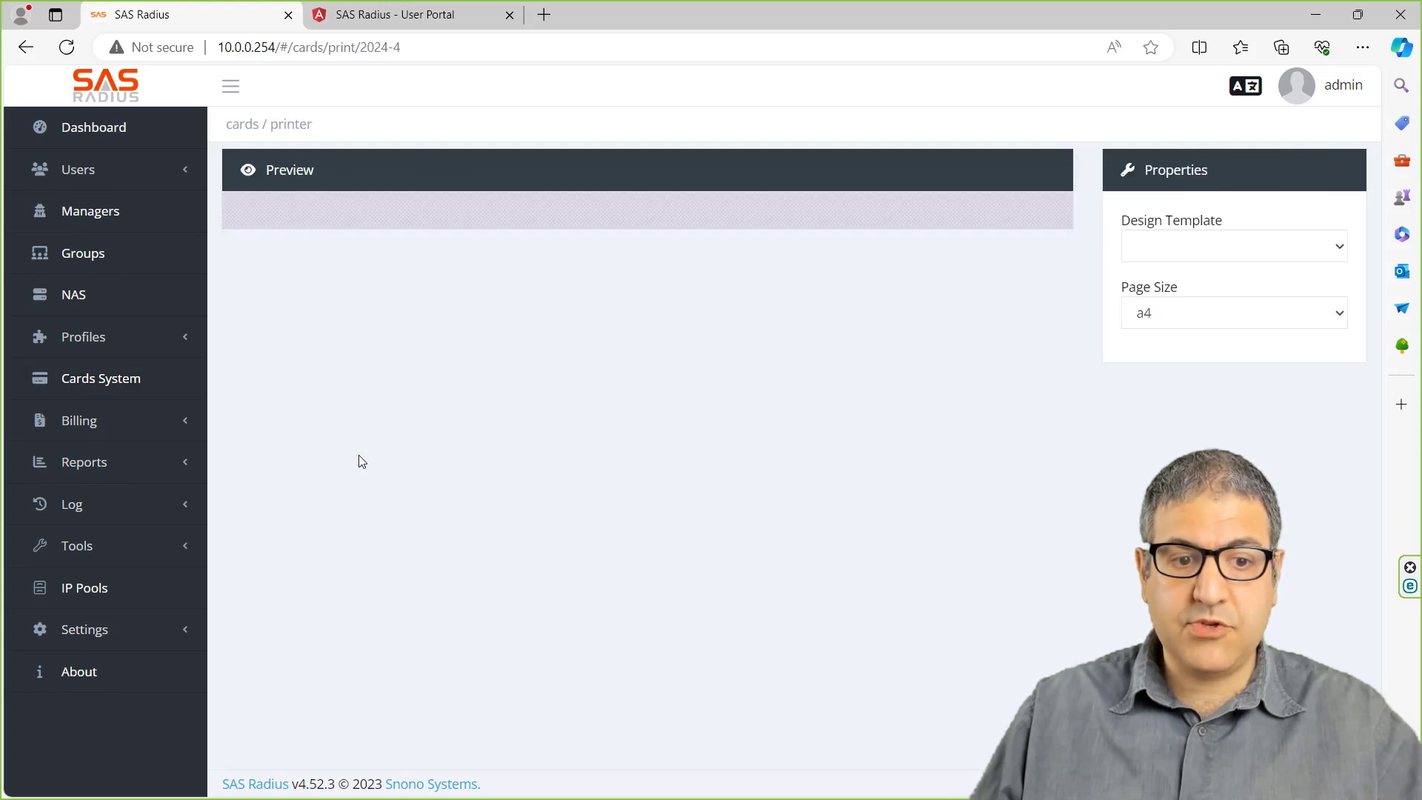
Preview the cards with the snono_prepaid_voucher design, then switch to a New Design template
{"action": "left_click", "coordinate": [1249, 252]}
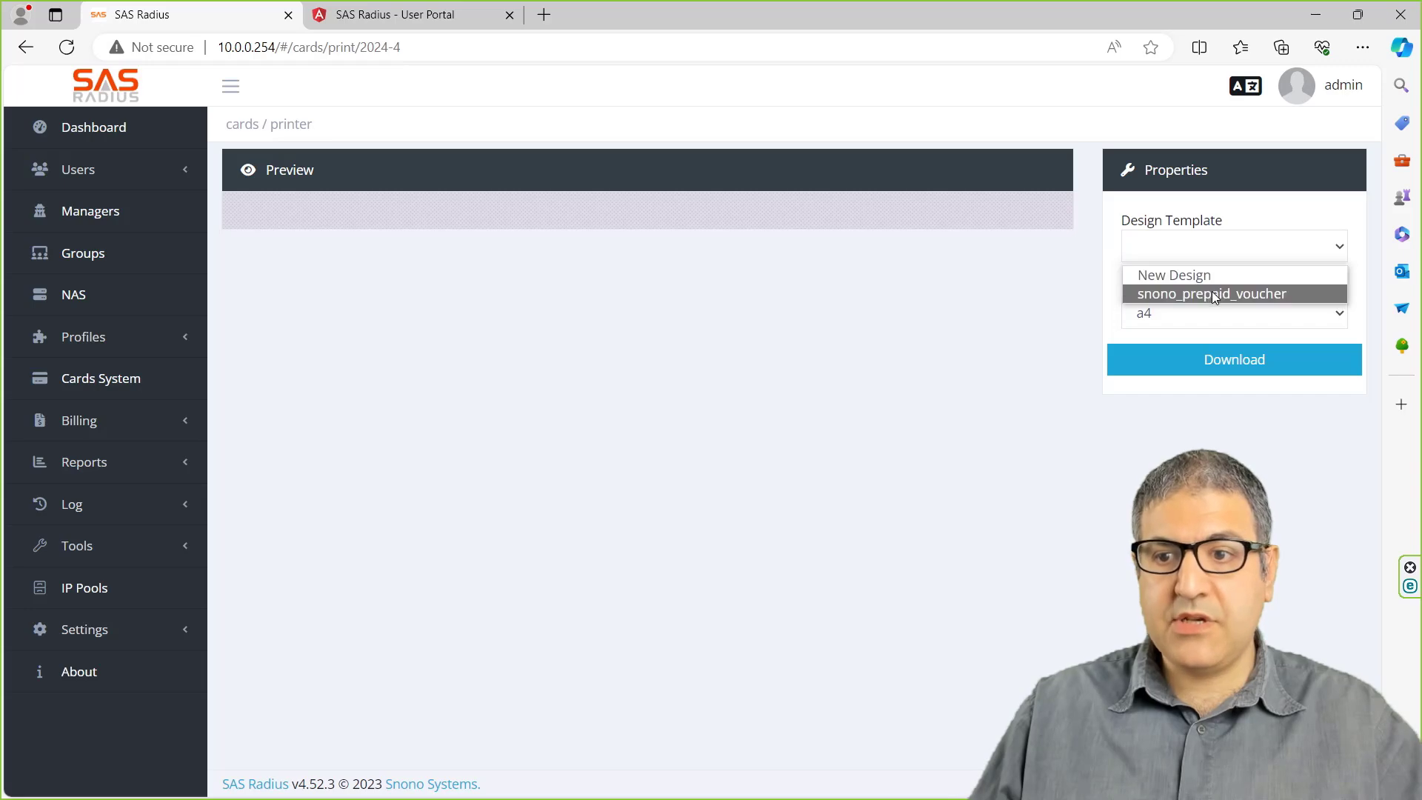
{"action": "left_click", "coordinate": [1245, 294]}
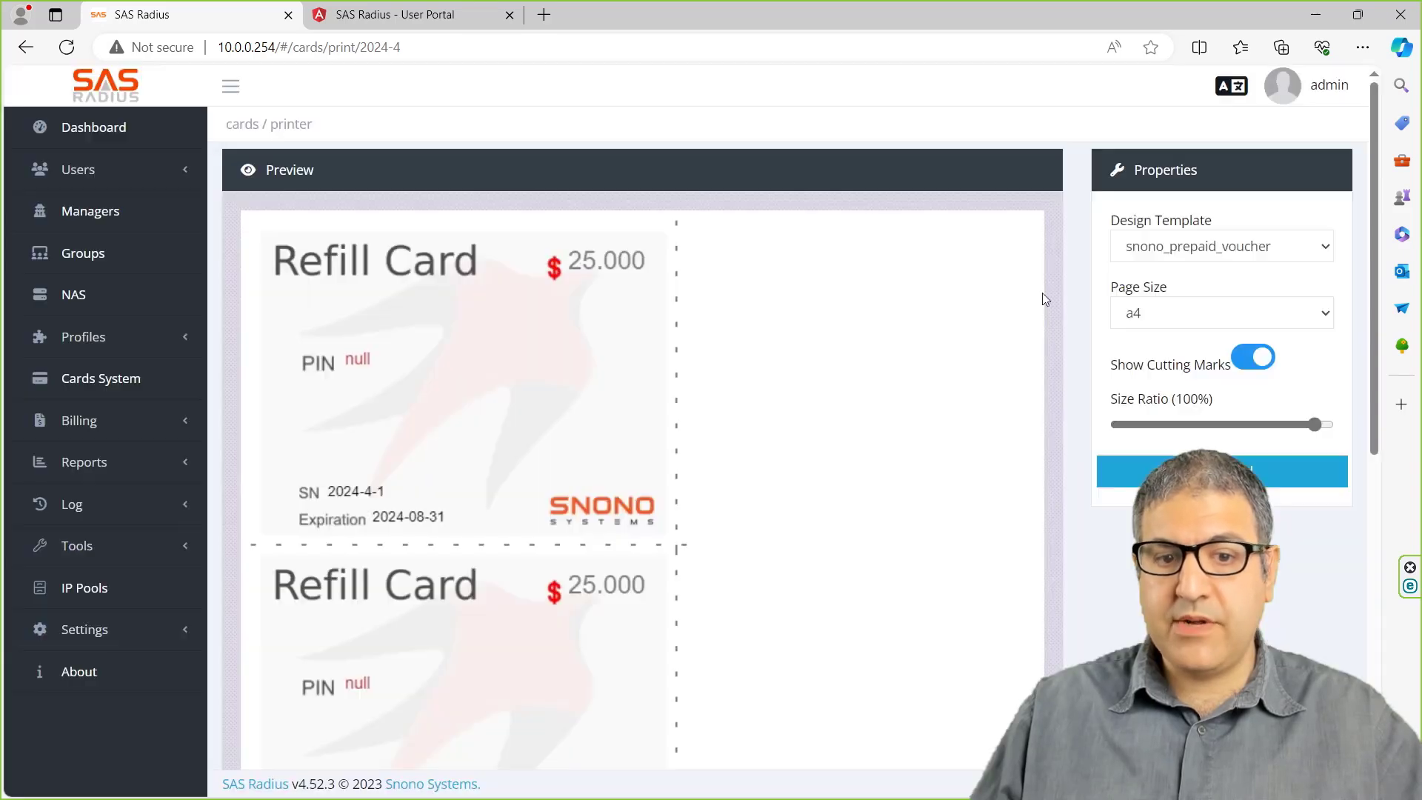
{"action": "scroll", "coordinate": [521, 349], "scroll_direction": "down", "scroll_amount": 5}
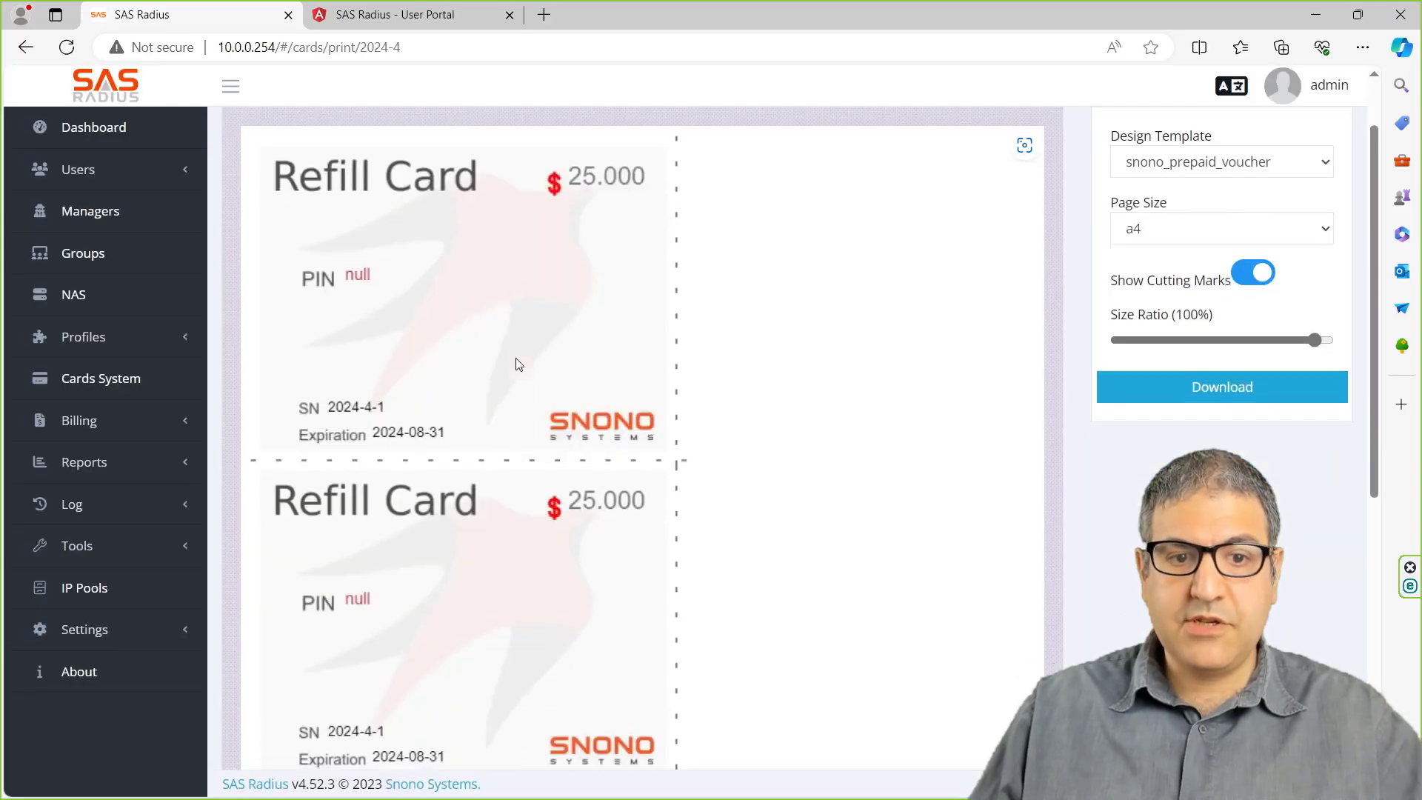
{"action": "scroll", "coordinate": [523, 355], "scroll_direction": "up", "scroll_amount": 5}
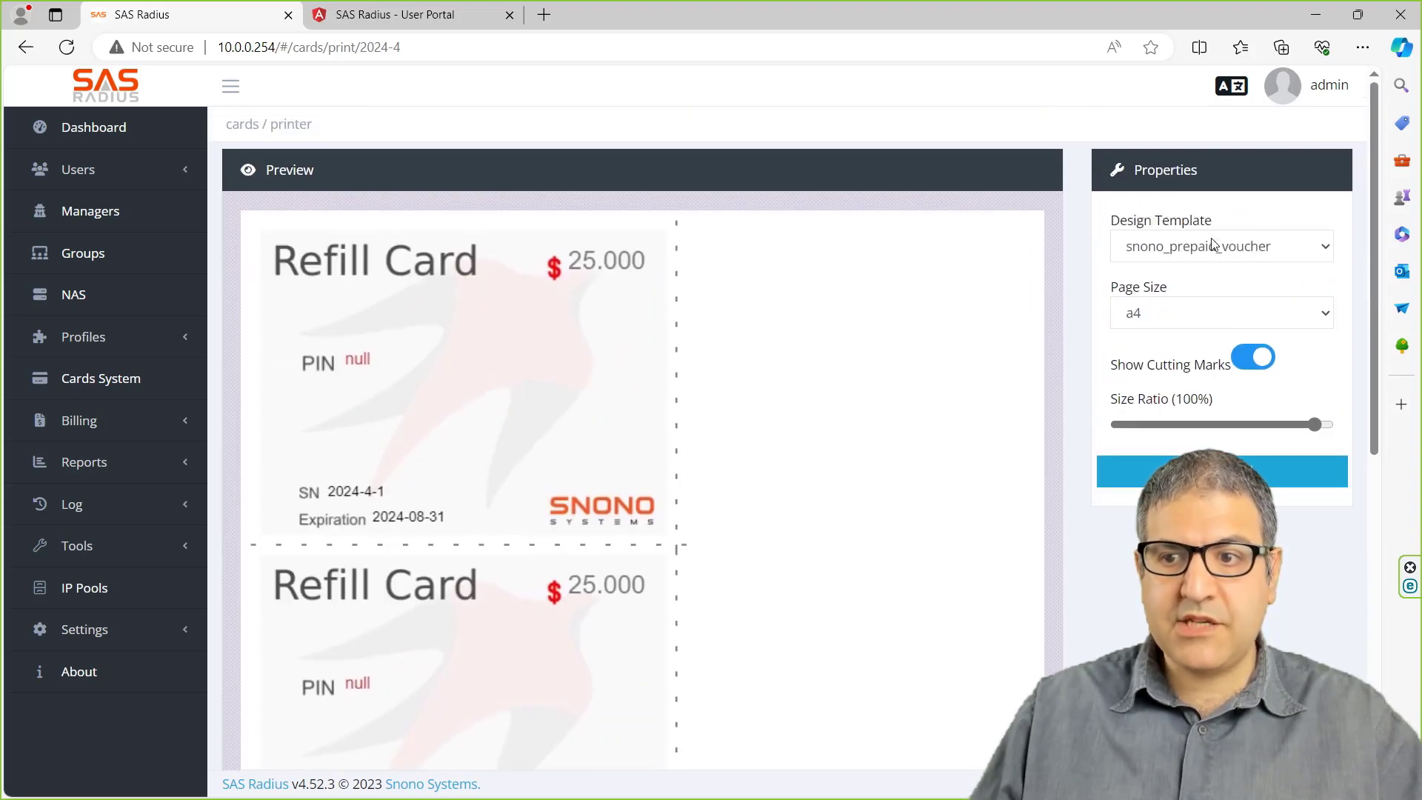
{"action": "left_click", "coordinate": [1265, 254]}
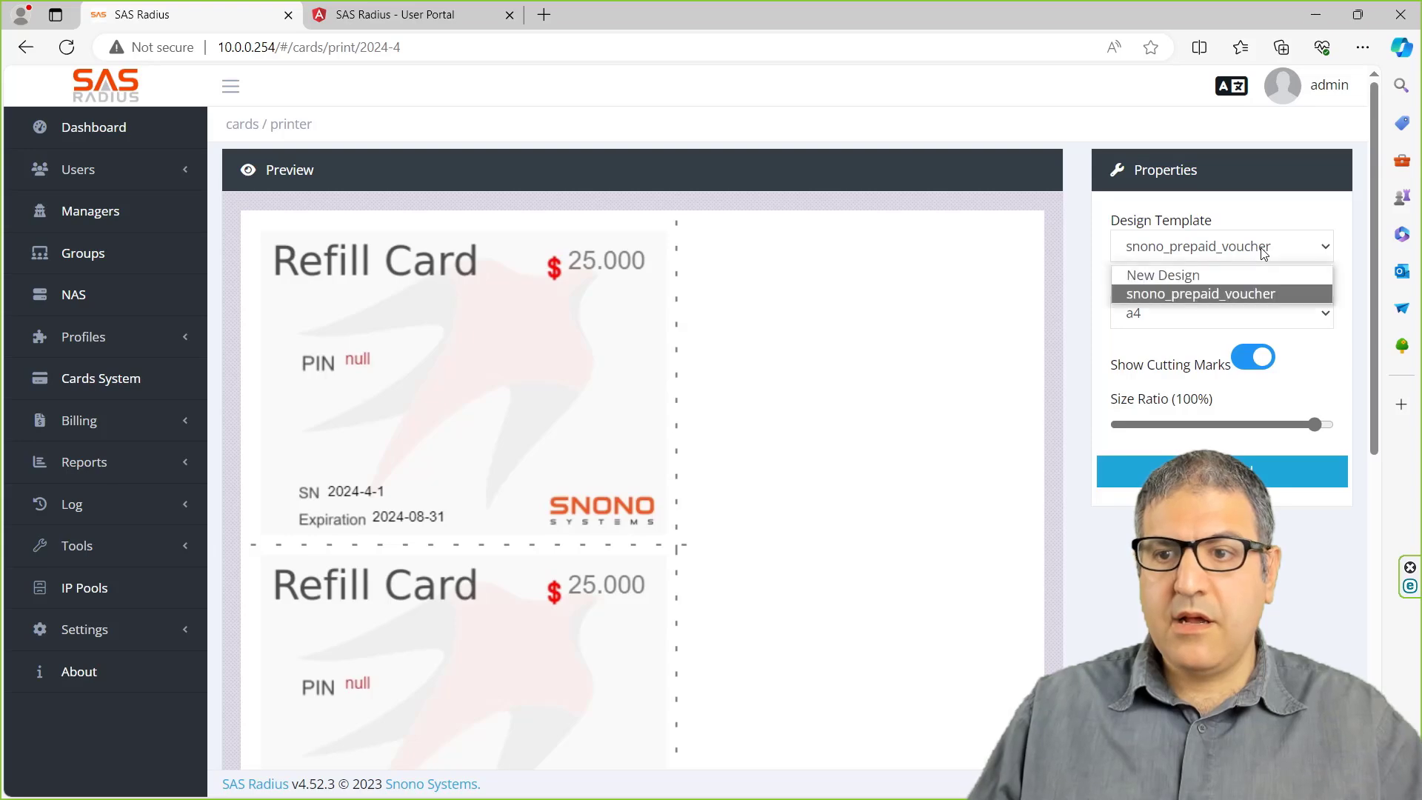
{"action": "left_click", "coordinate": [1197, 275]}
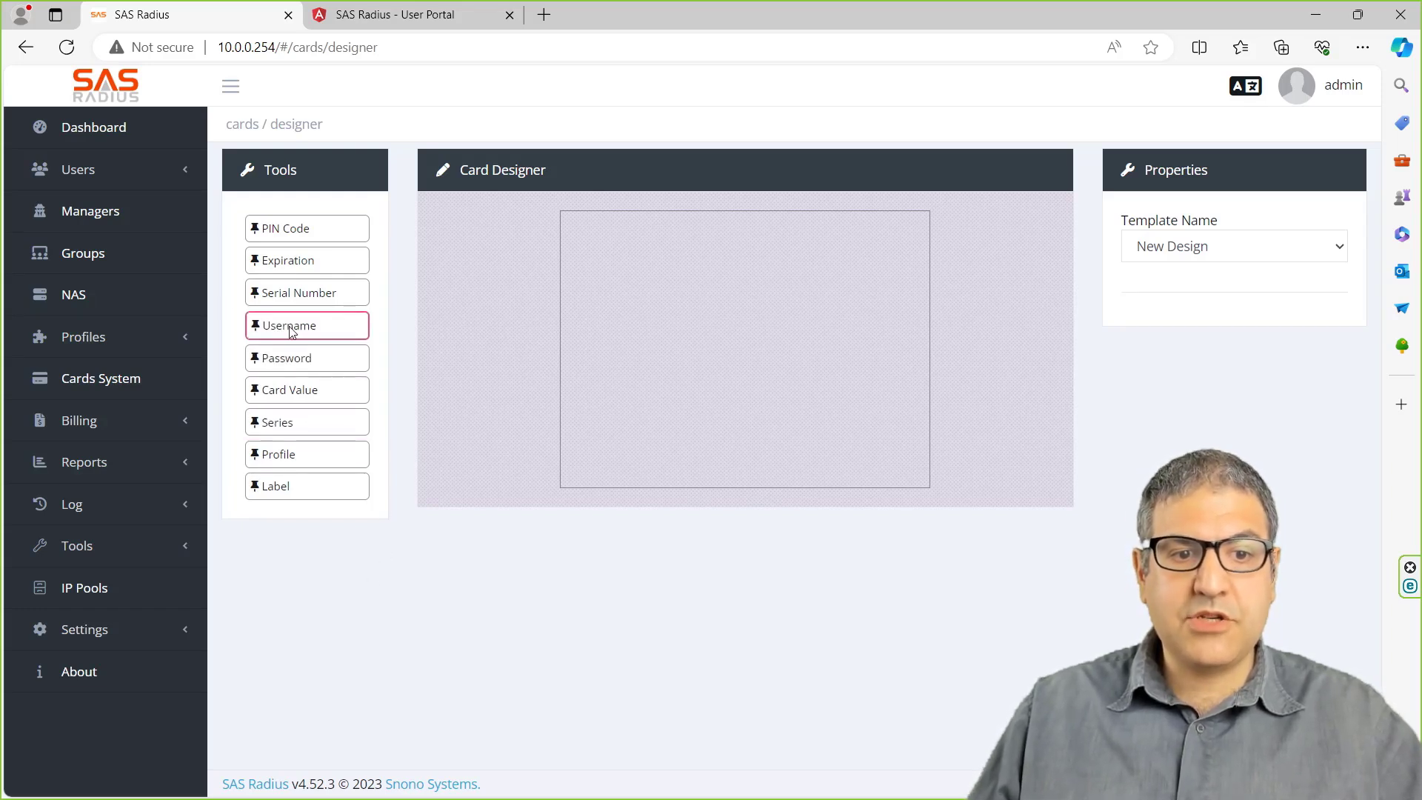
Keep the New Design template and bring up its 400×300 card size properties
{"action": "mouse_move", "coordinate": [293, 326]}
{"action": "left_mouse_down"}
{"action": "mouse_move", "coordinate": [604, 328]}
{"action": "mouse_move", "coordinate": [270, 327]}
{"action": "mouse_move", "coordinate": [281, 325]}
{"action": "left_mouse_up"}
{"action": "left_click", "coordinate": [1277, 248]}
{"action": "left_click", "coordinate": [1276, 248]}
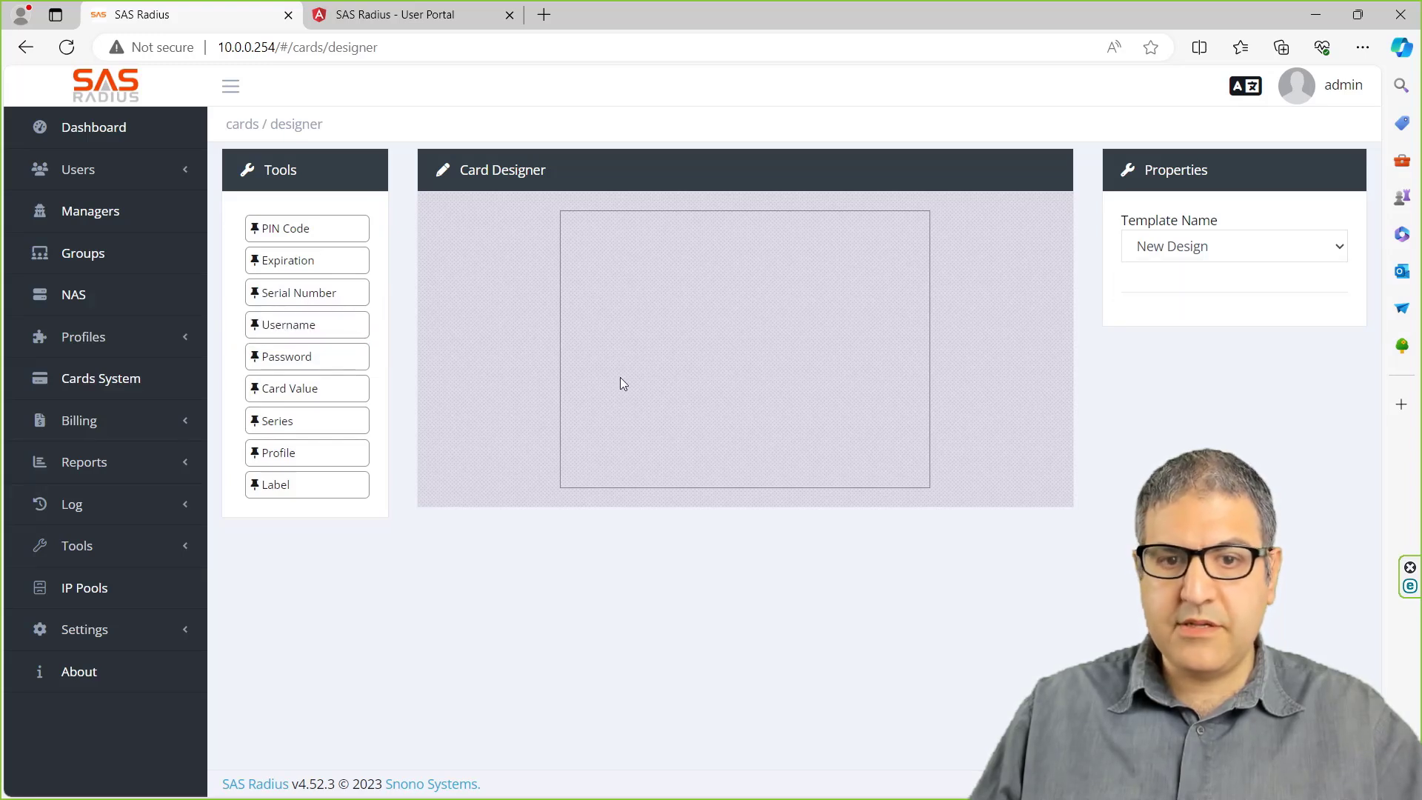
{"action": "left_click", "coordinate": [667, 371]}
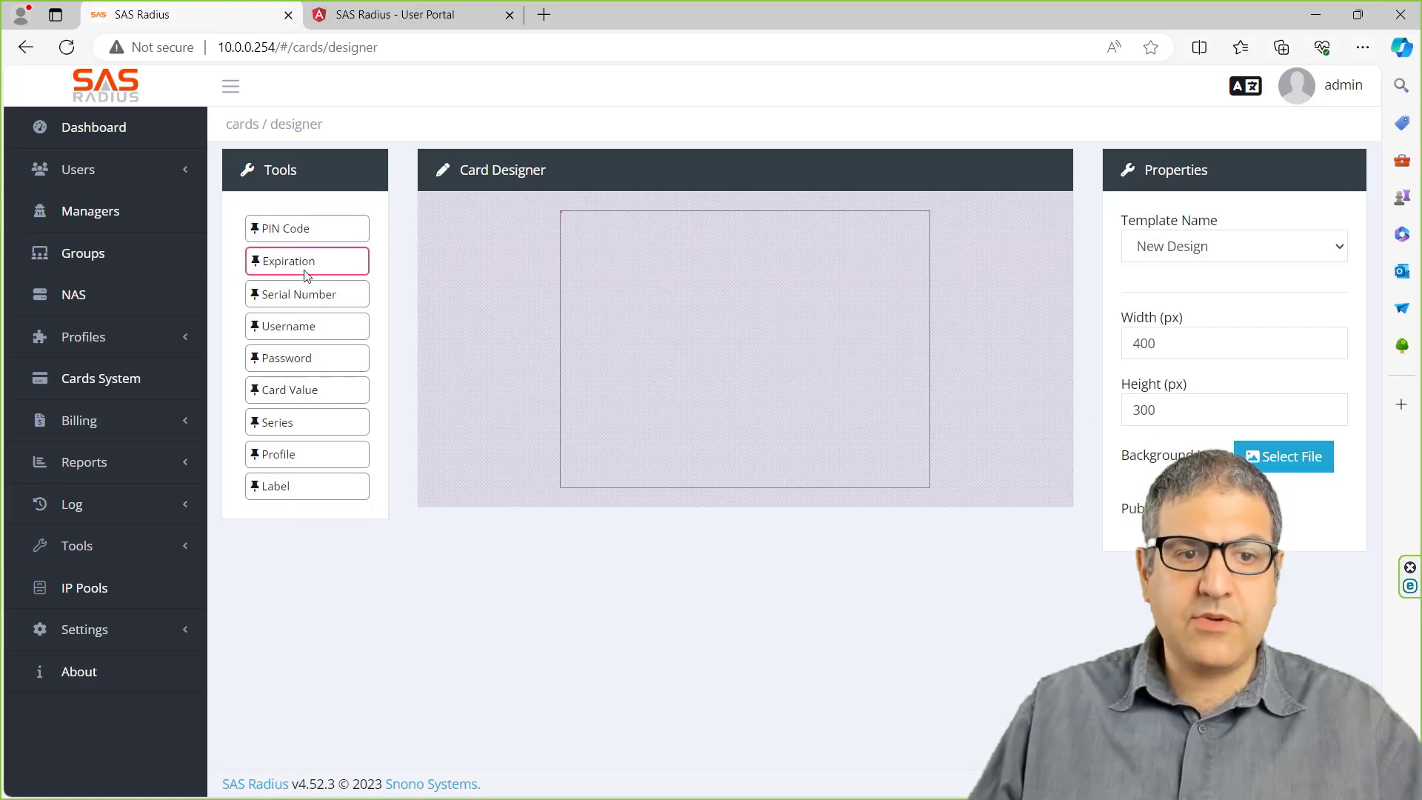
Place username, password, card value, profile name and expiration fields on the card
{"action": "left_click_drag", "start_coordinate": [308, 326], "coordinate": [663, 270]}
{"action": "left_click_drag", "start_coordinate": [300, 367], "coordinate": [693, 343]}
{"action": "left_click_drag", "start_coordinate": [670, 278], "coordinate": [804, 327]}
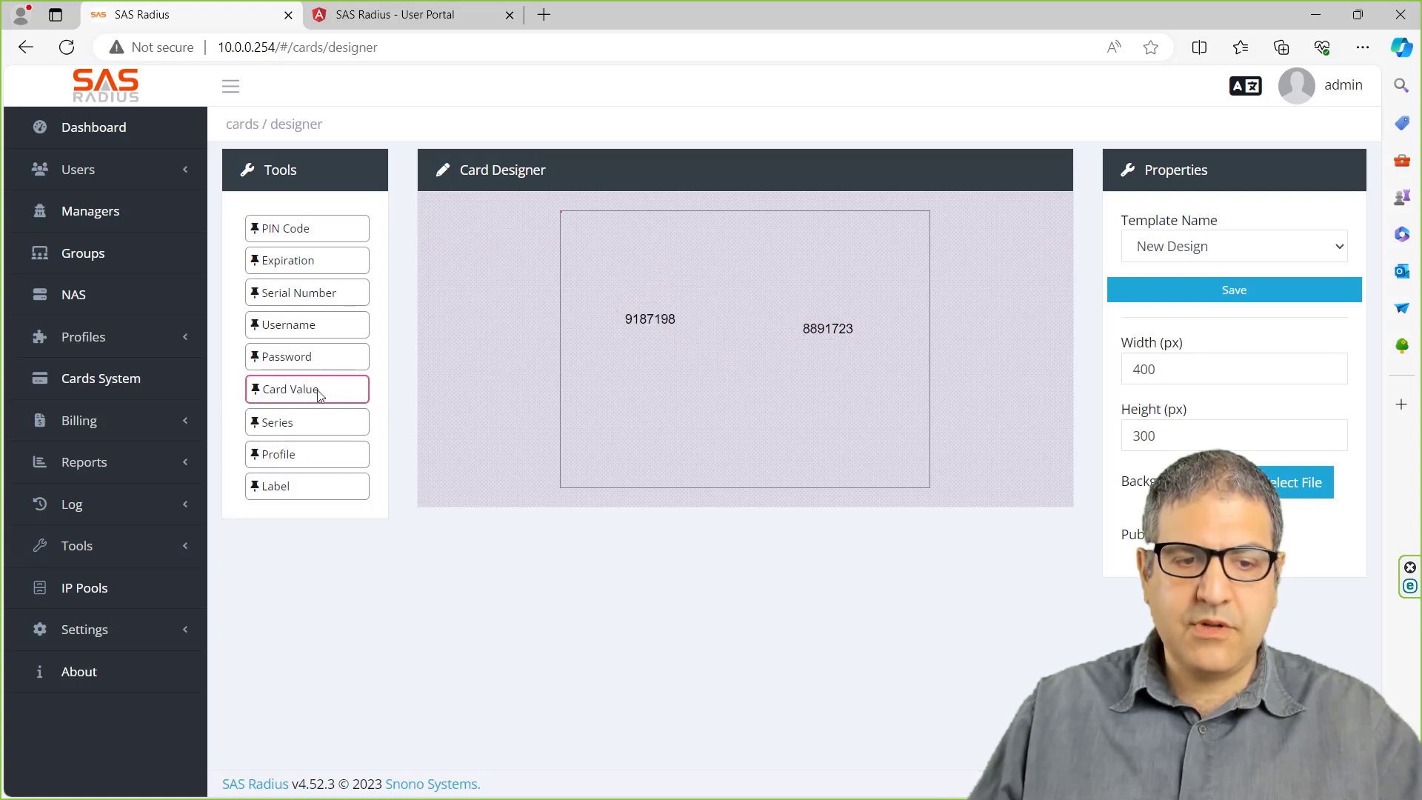
{"action": "left_click_drag", "start_coordinate": [302, 398], "coordinate": [749, 408]}
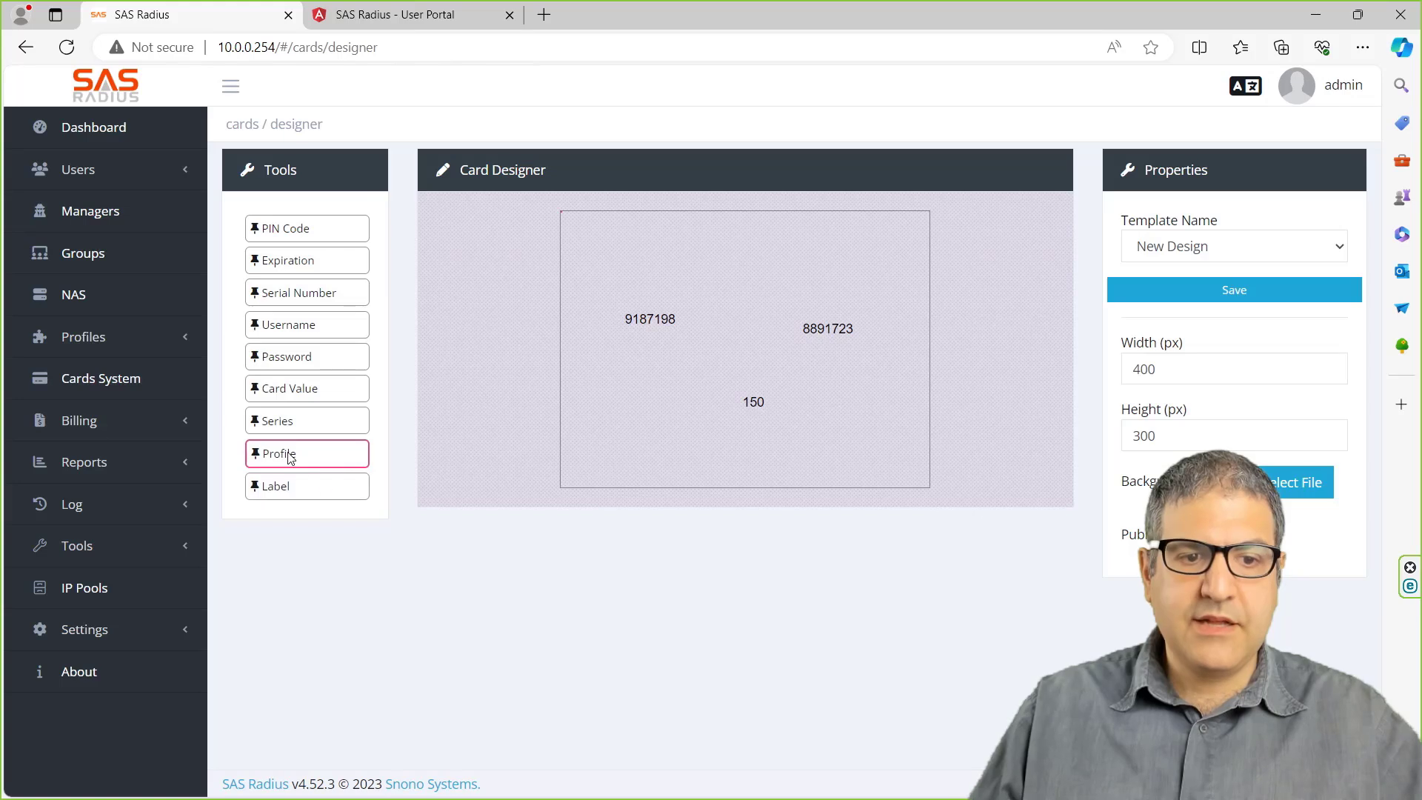
{"action": "left_click_drag", "start_coordinate": [282, 453], "coordinate": [647, 407]}
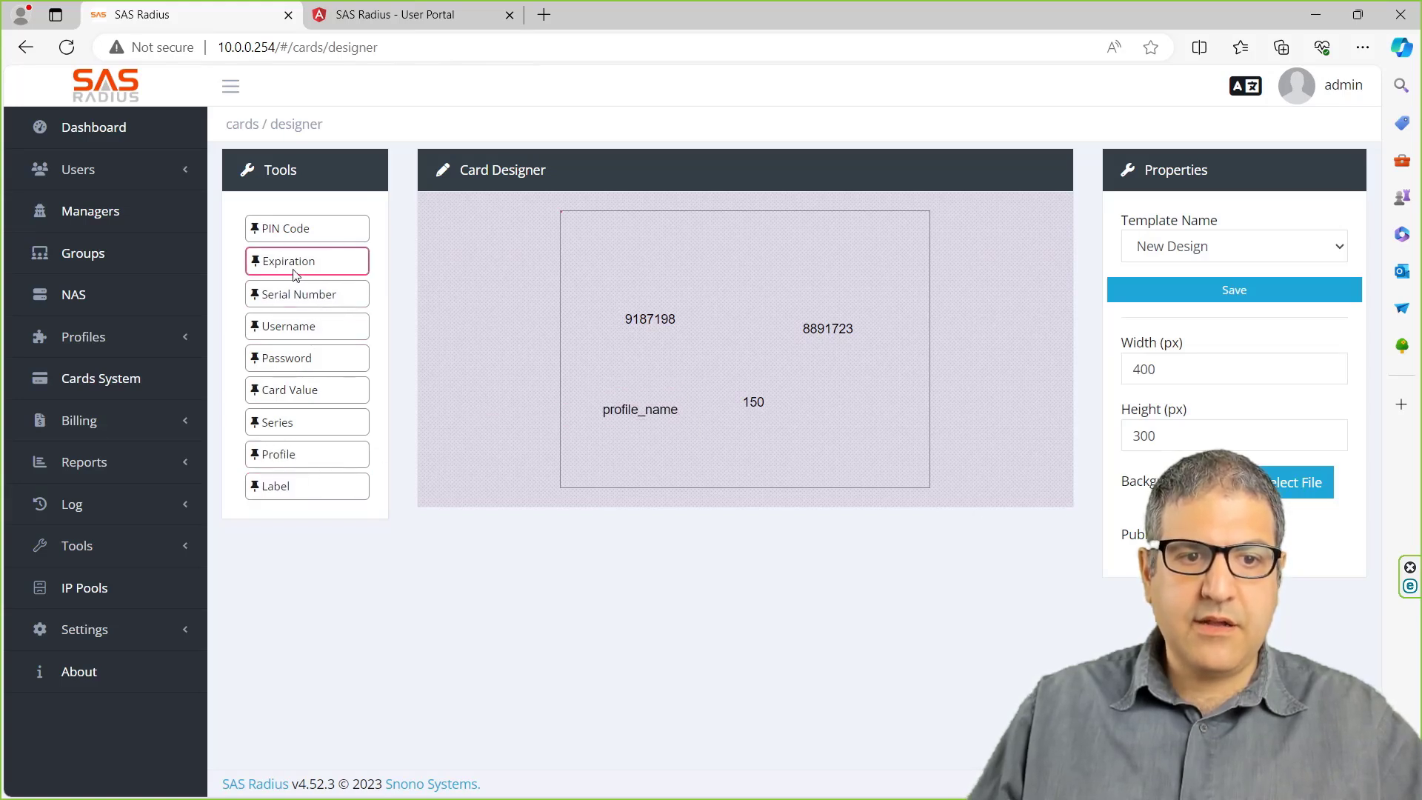
{"action": "left_click_drag", "start_coordinate": [294, 263], "coordinate": [843, 409]}
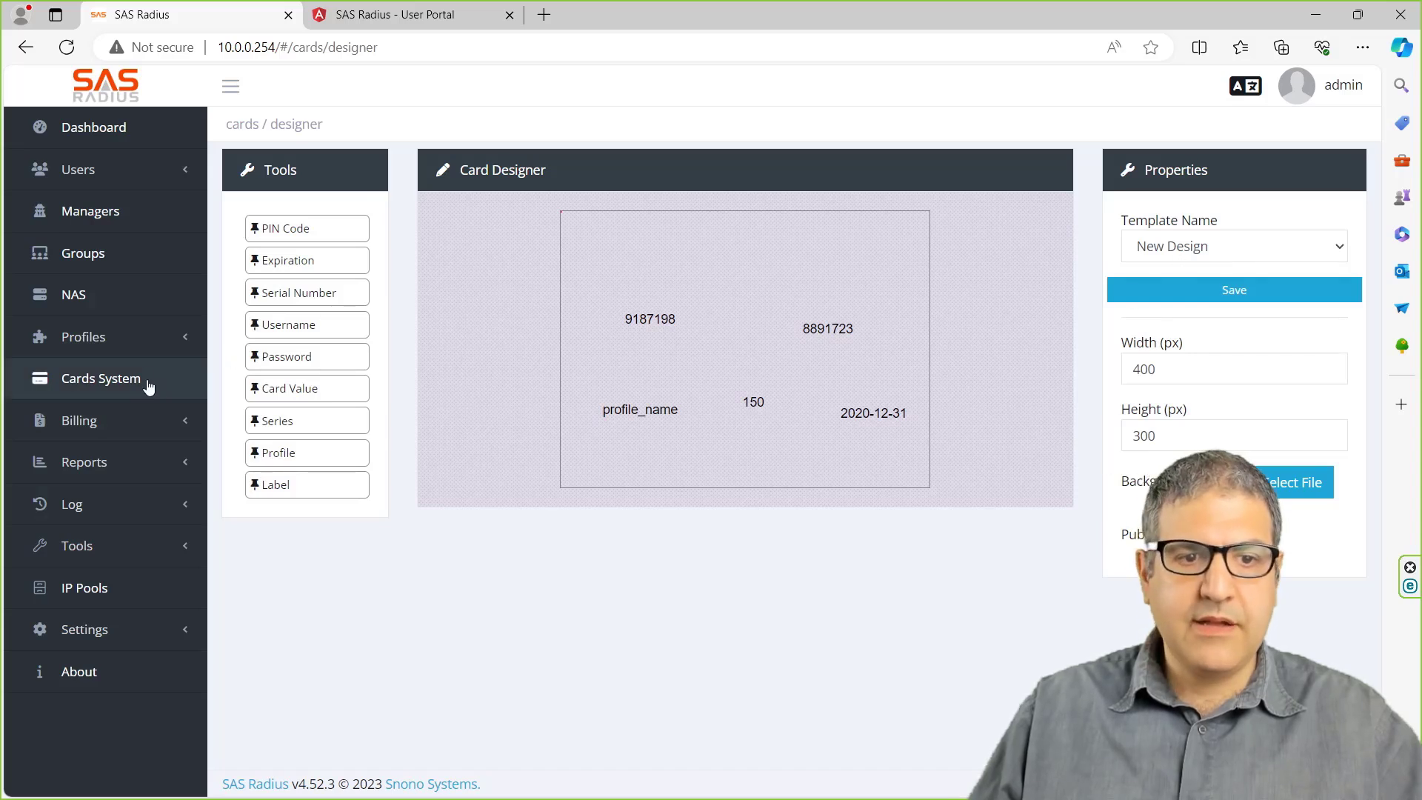
{"action": "left_click", "coordinate": [22, 59]}
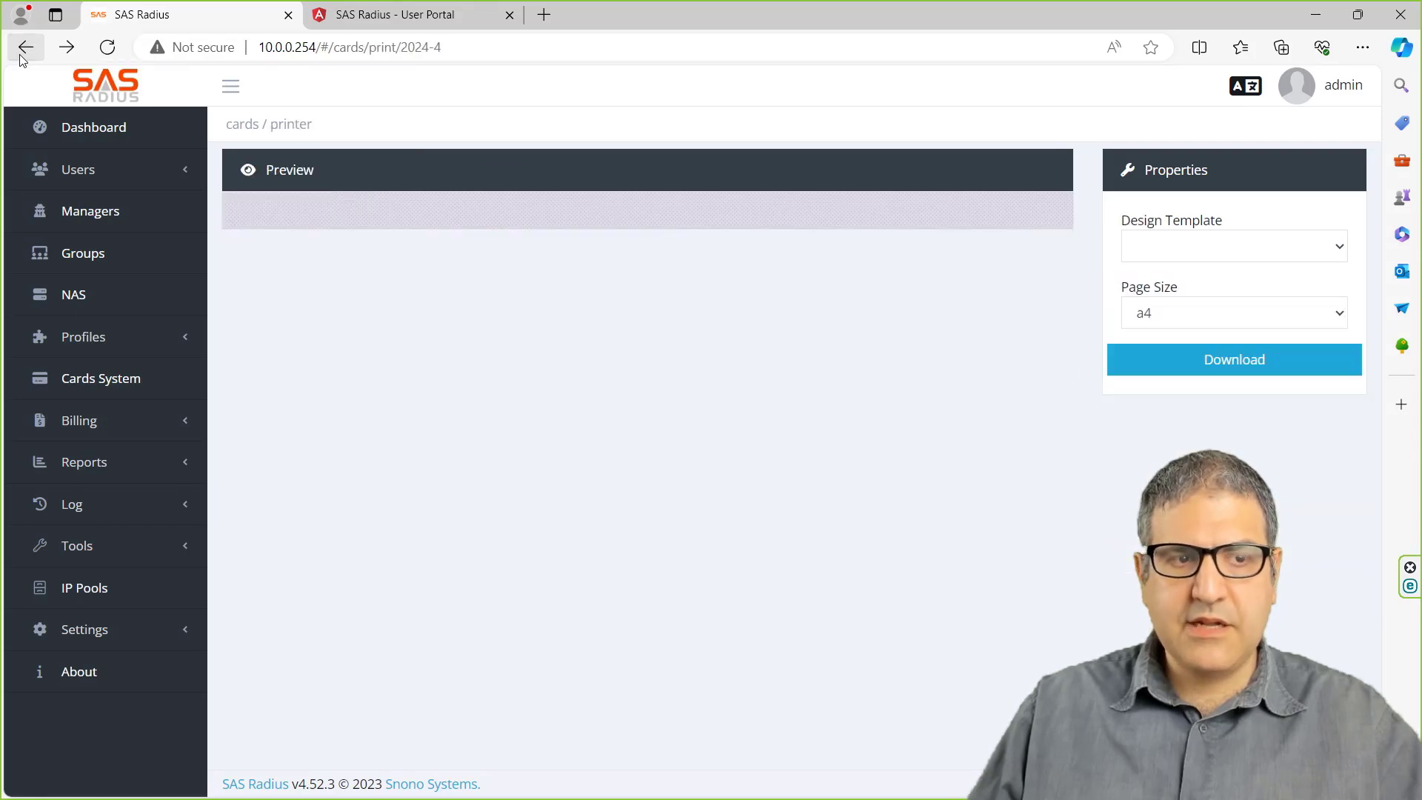
{"action": "left_click", "coordinate": [22, 58]}
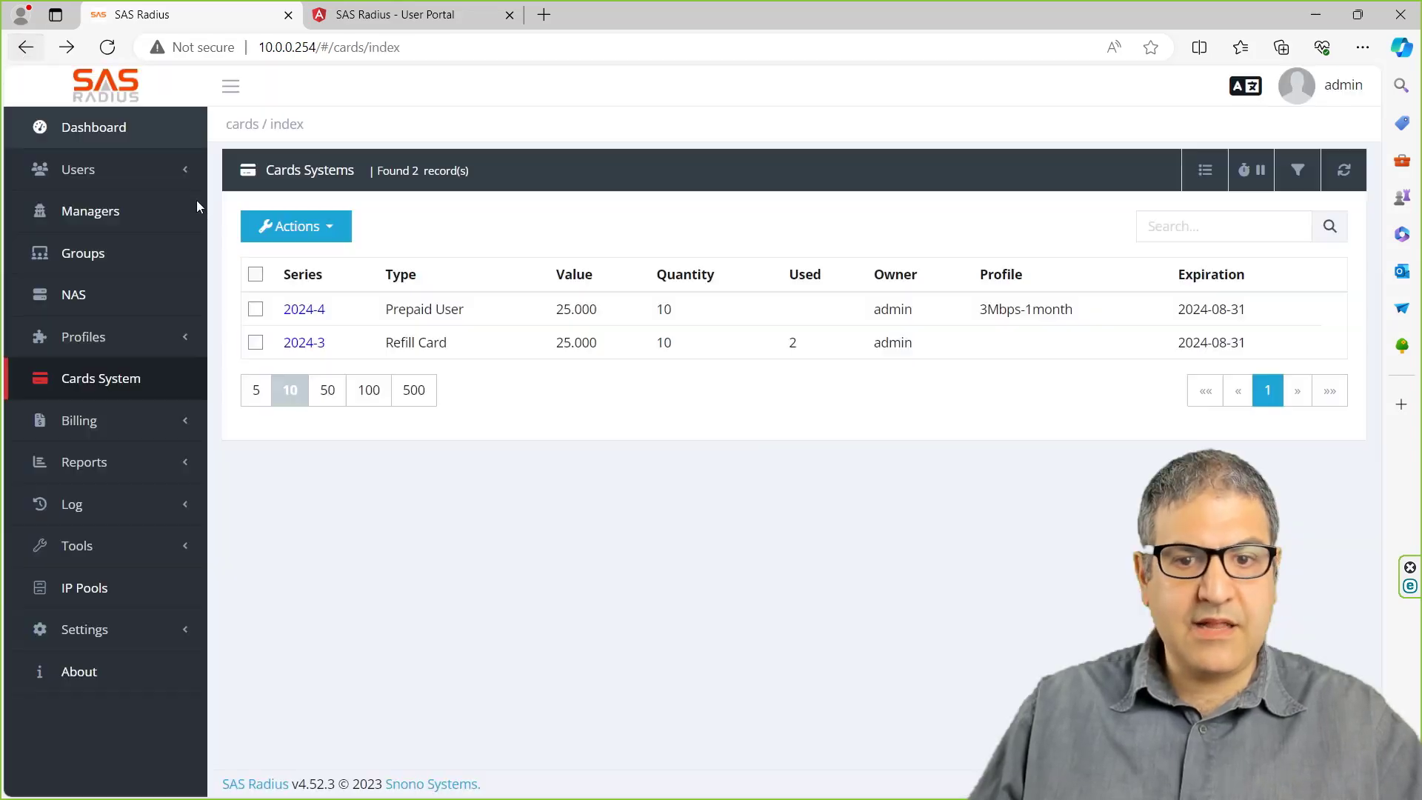
{"action": "left_click", "coordinate": [309, 318]}
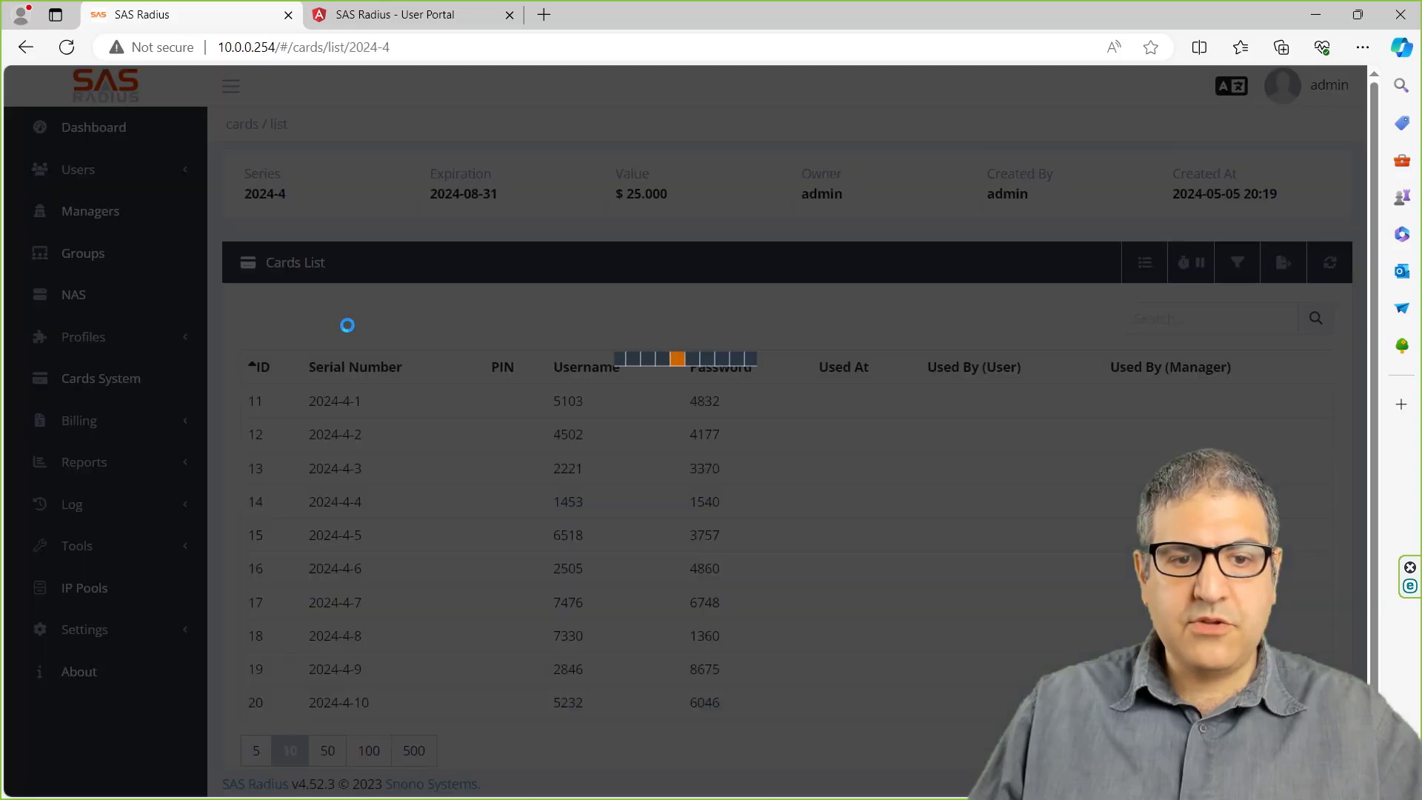
{"action": "scroll", "coordinate": [556, 393], "scroll_direction": "down", "scroll_amount": 1}
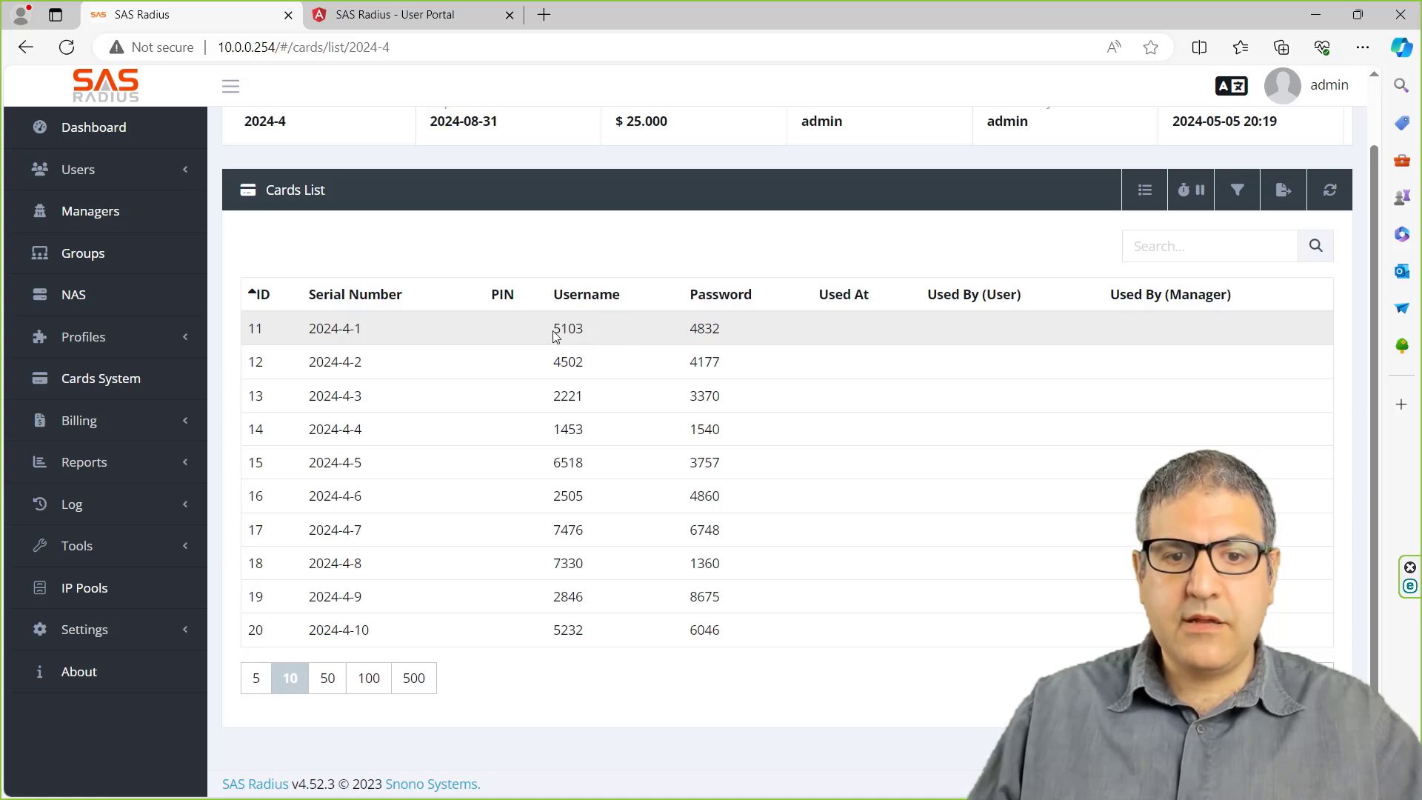
{"action": "left_click_drag", "start_coordinate": [552, 331], "coordinate": [591, 335]}
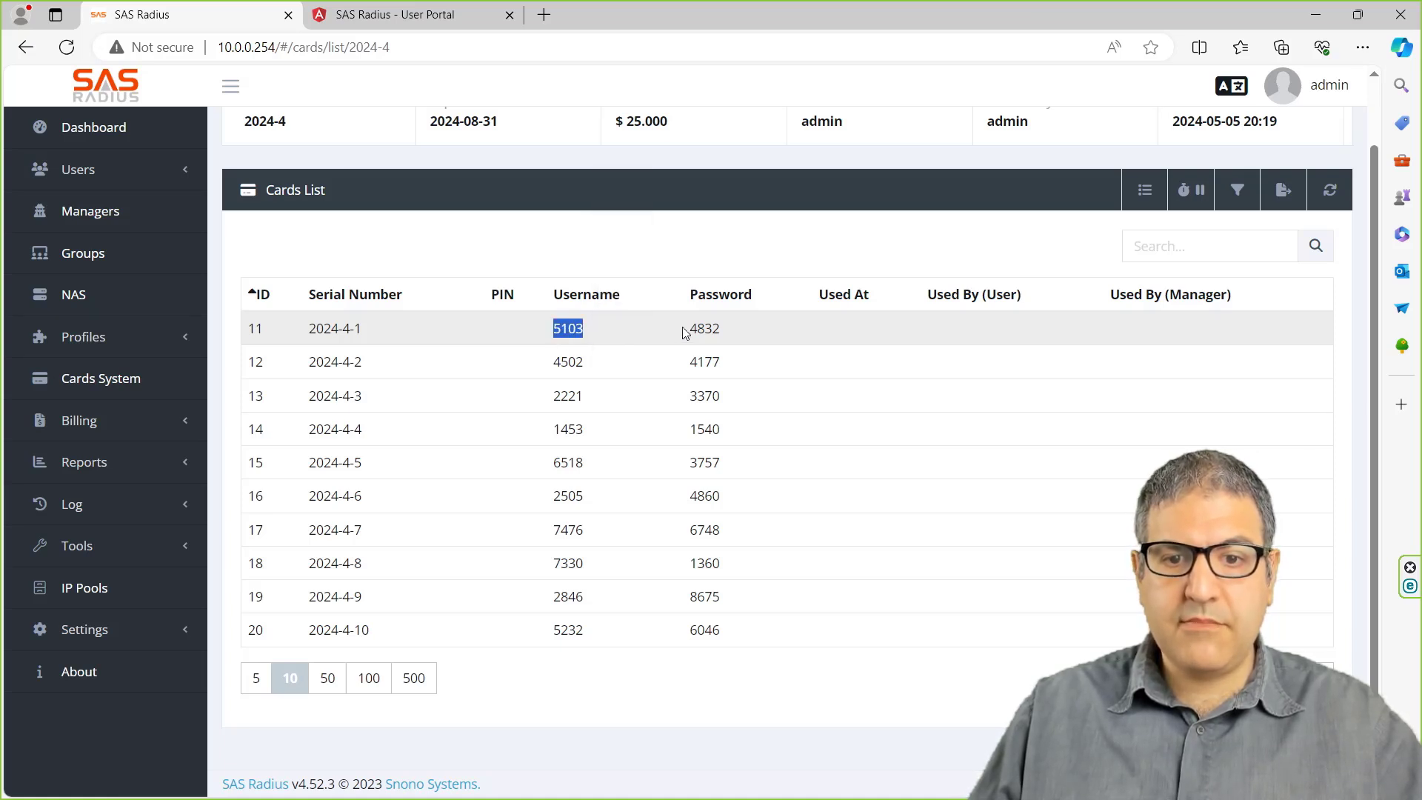
{"action": "double_click", "coordinate": [709, 329]}
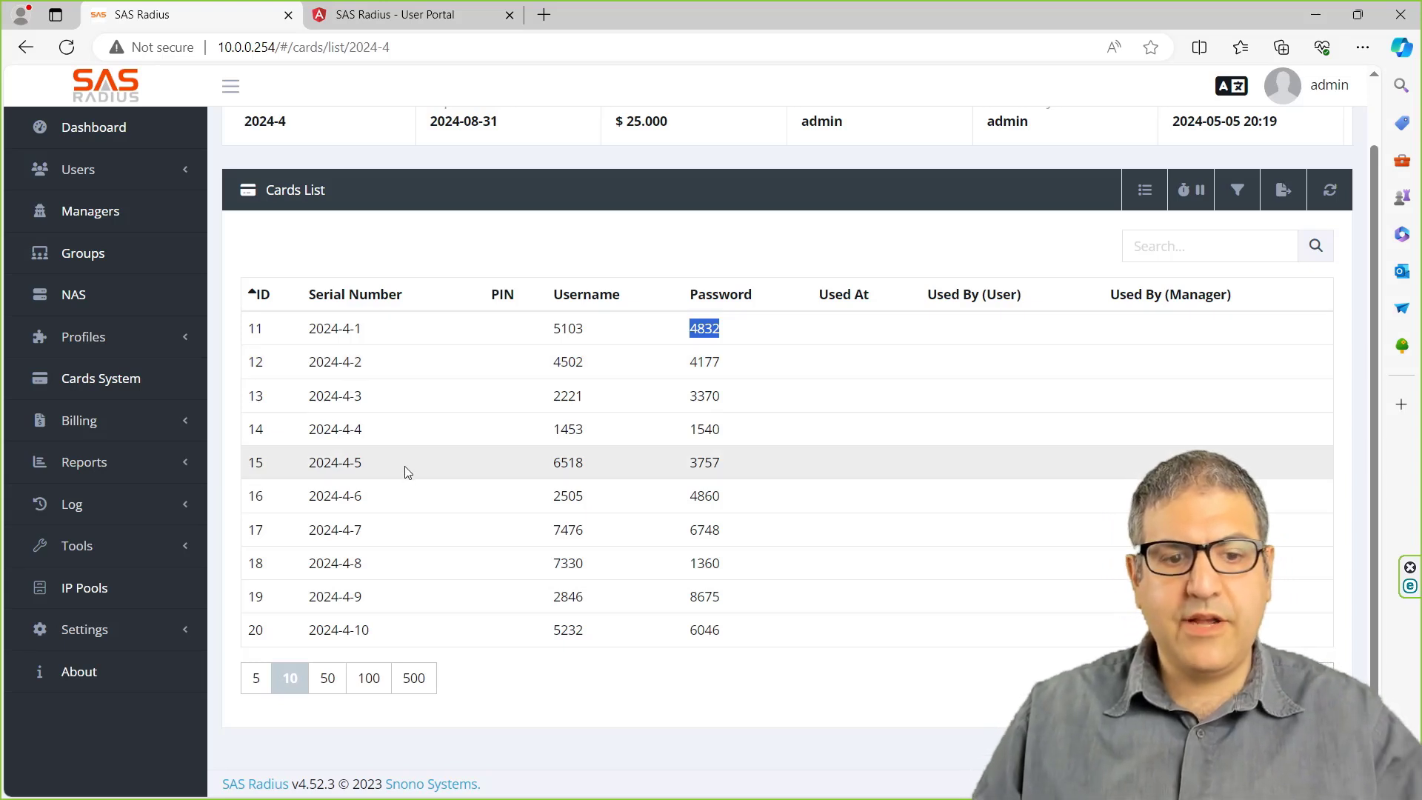
From Cards System, open a blank Cards Generator form and leave the type at Refill Card
{"action": "left_click", "coordinate": [60, 382]}
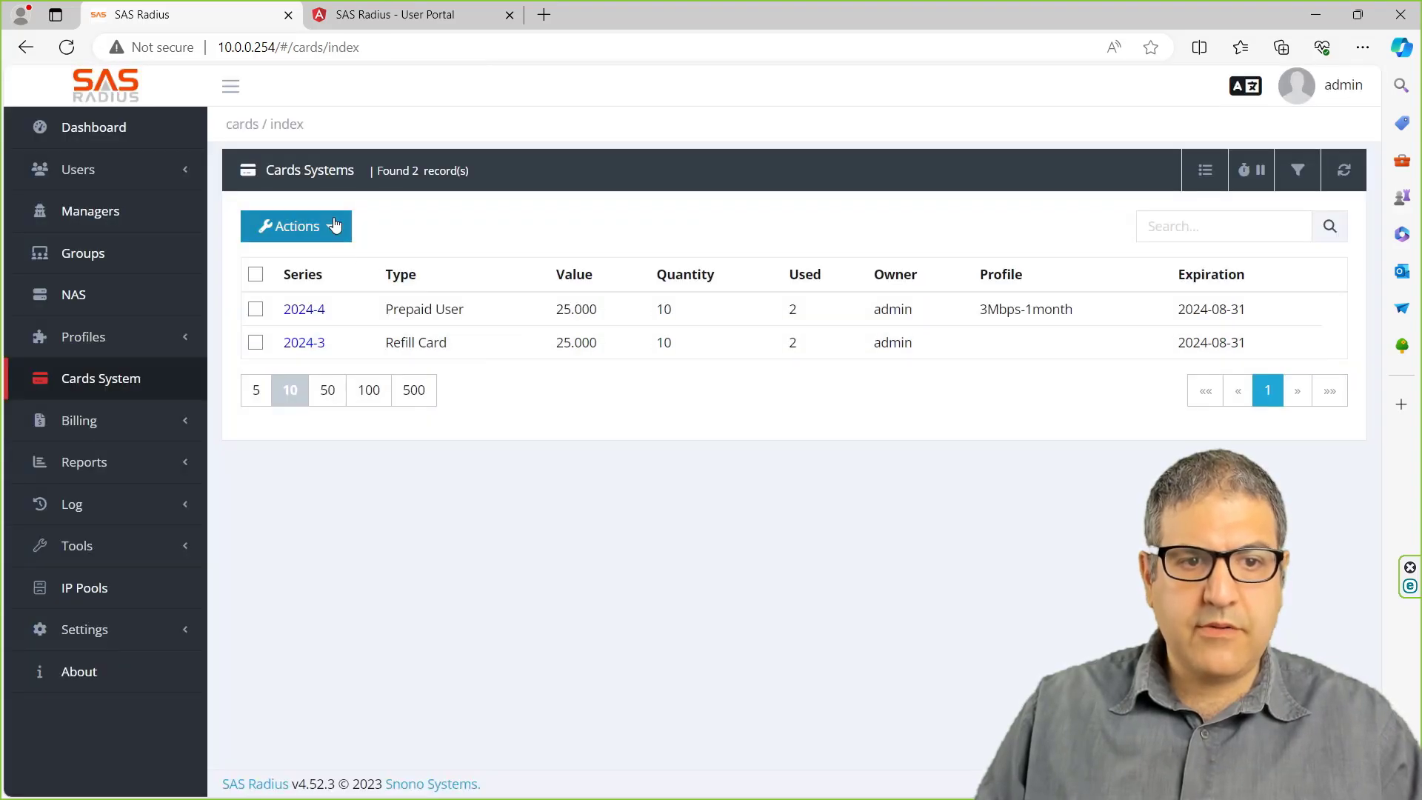
{"action": "left_click", "coordinate": [300, 226]}
{"action": "left_click", "coordinate": [337, 265]}
{"action": "left_click", "coordinate": [546, 237]}
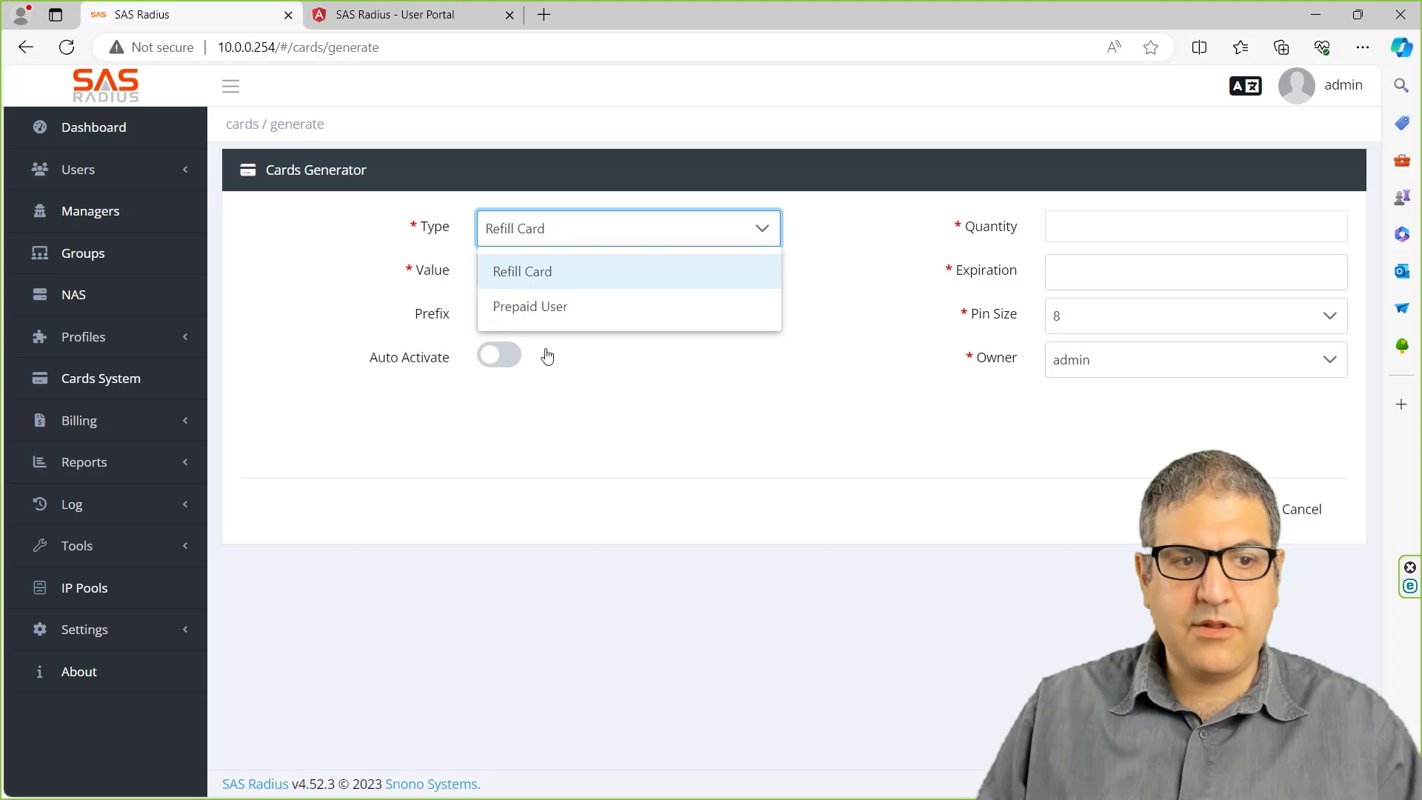
{"action": "left_click", "coordinate": [485, 575]}
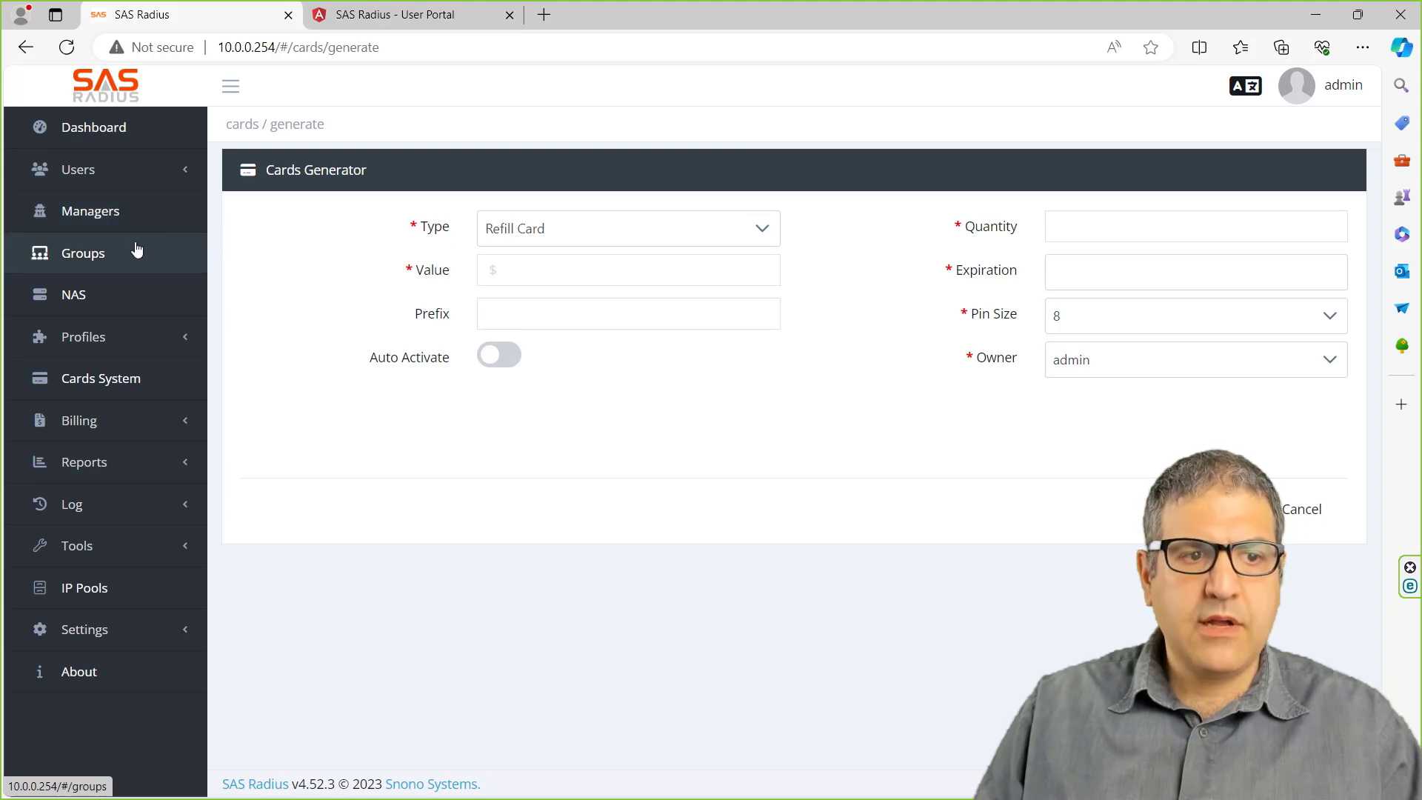
Show the Users List, fill a $25 deposit for Test2, then cancel without submitting
{"action": "left_click", "coordinate": [88, 176]}
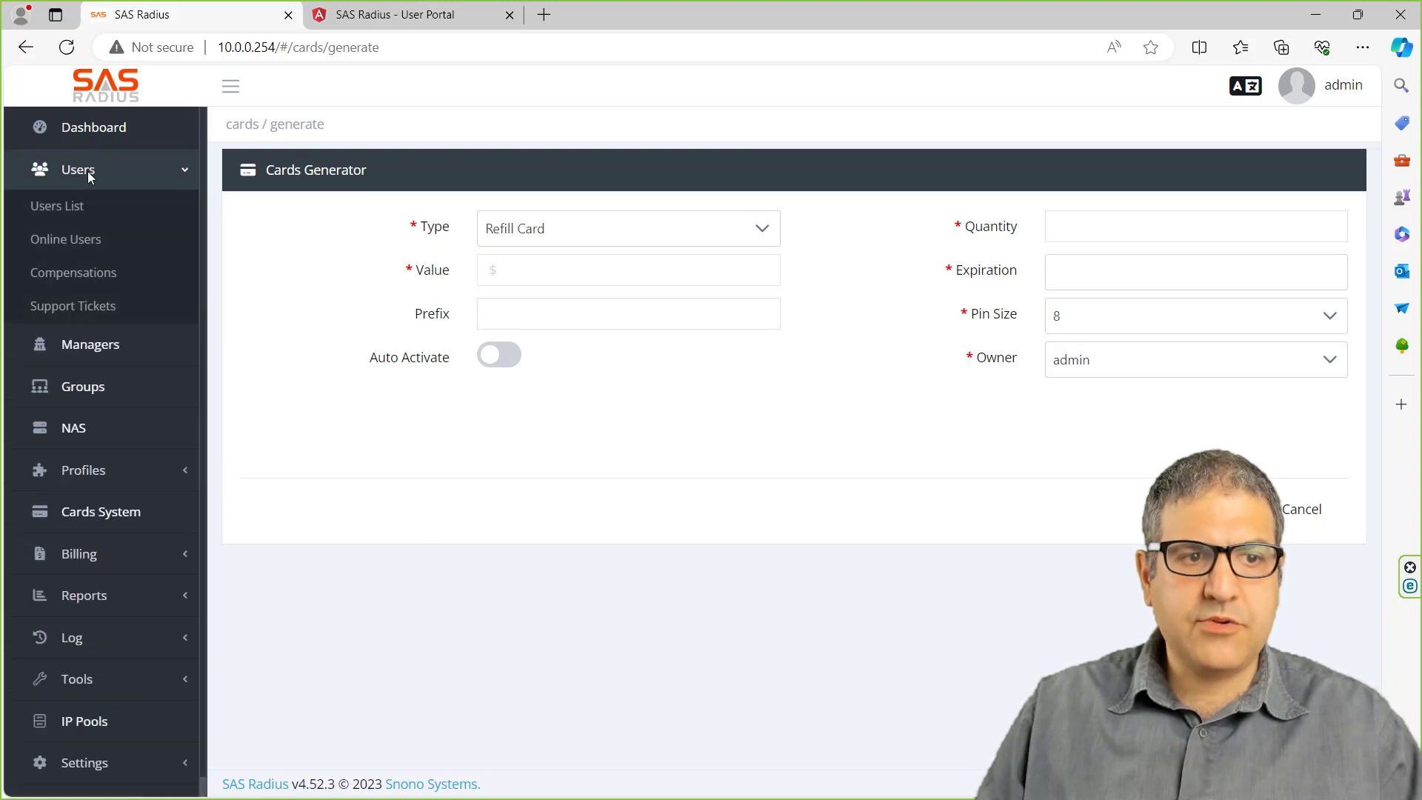
{"action": "left_click", "coordinate": [71, 207]}
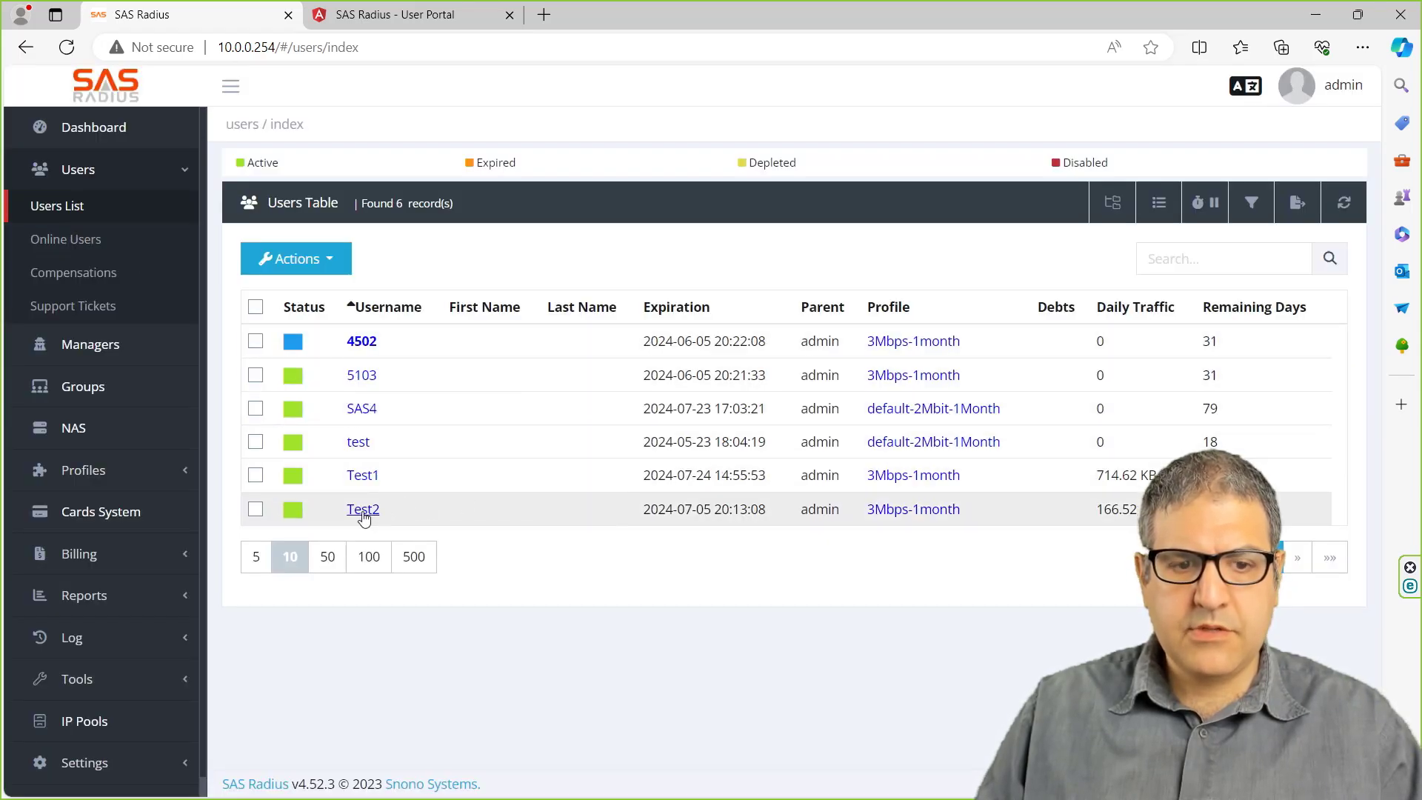
{"action": "right_click", "coordinate": [364, 518]}
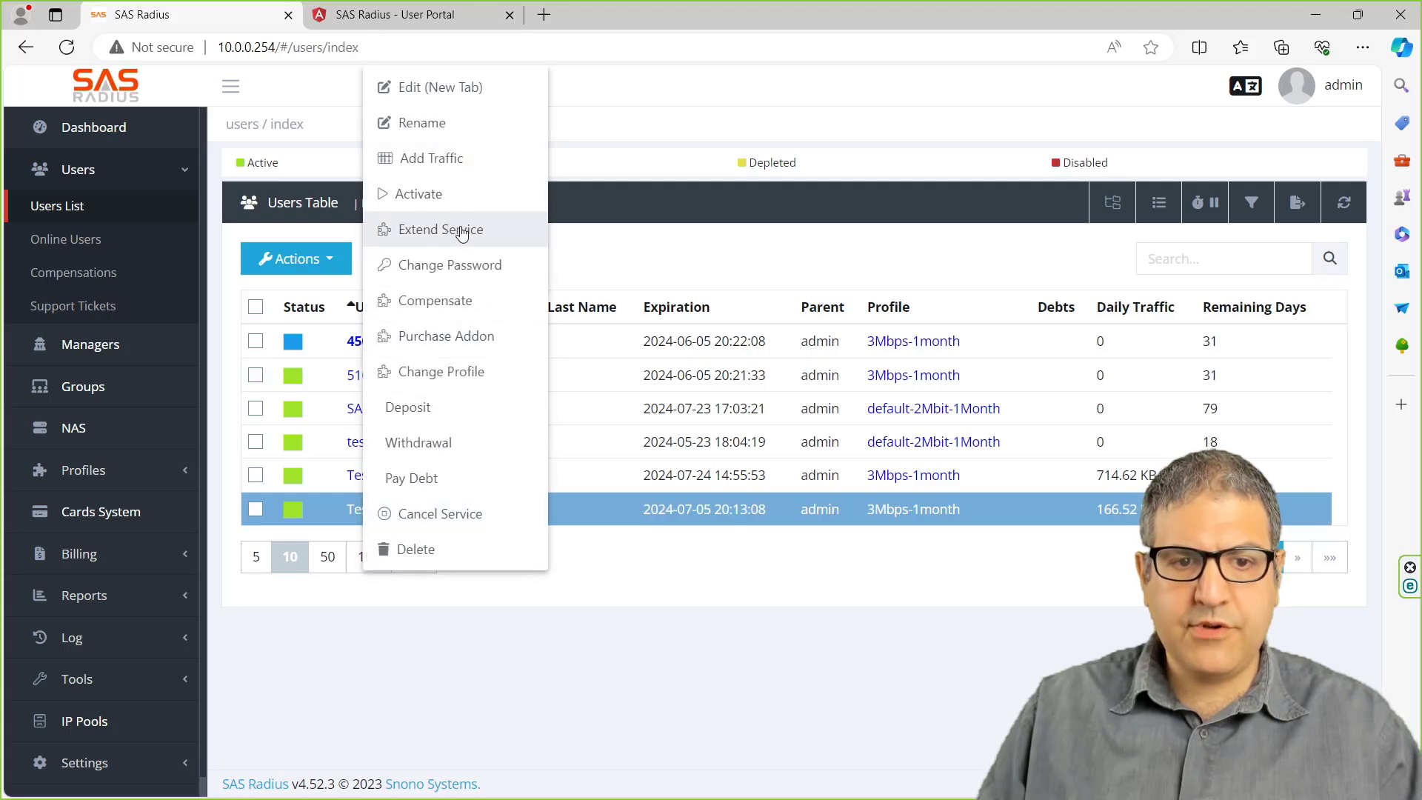
{"action": "left_click", "coordinate": [419, 417]}
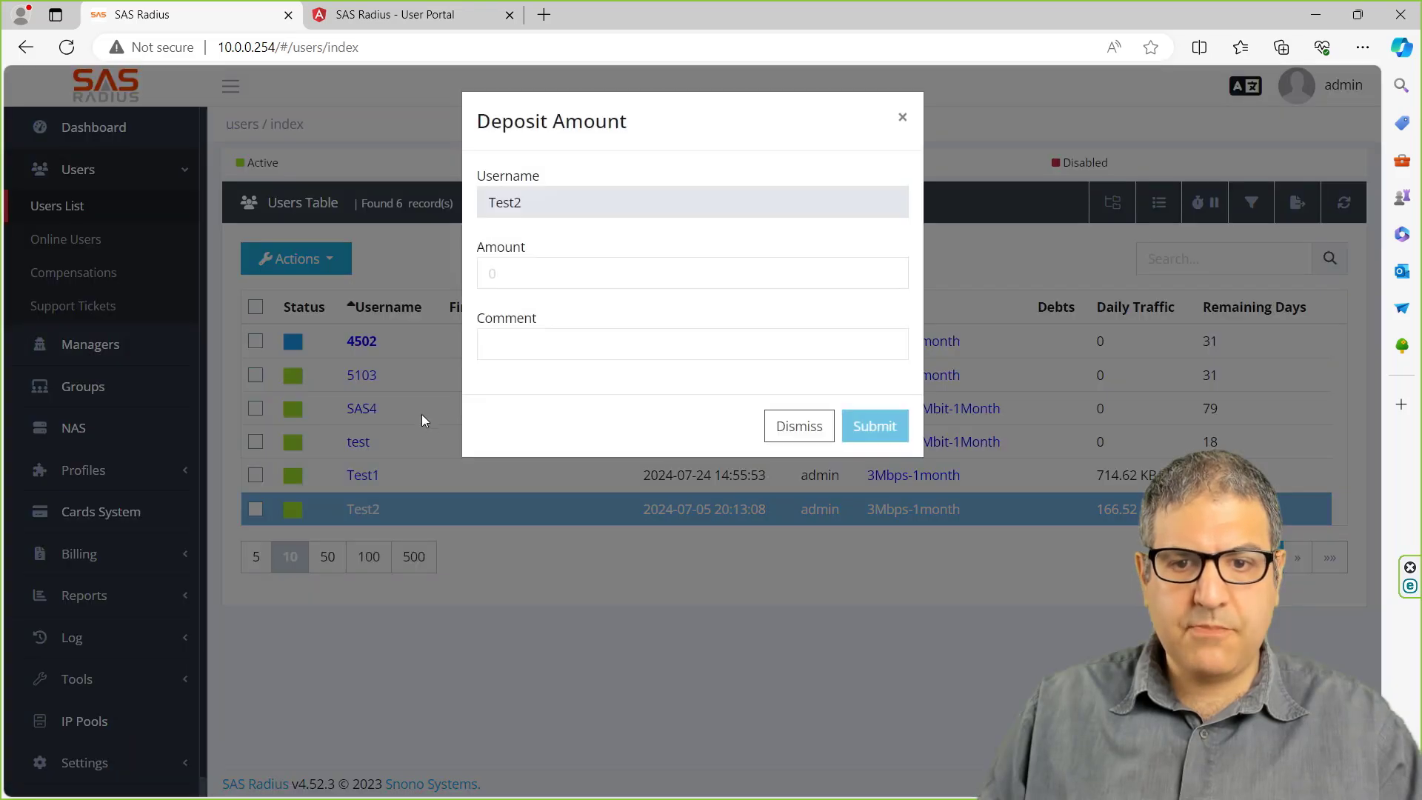
{"action": "left_click", "coordinate": [550, 271]}
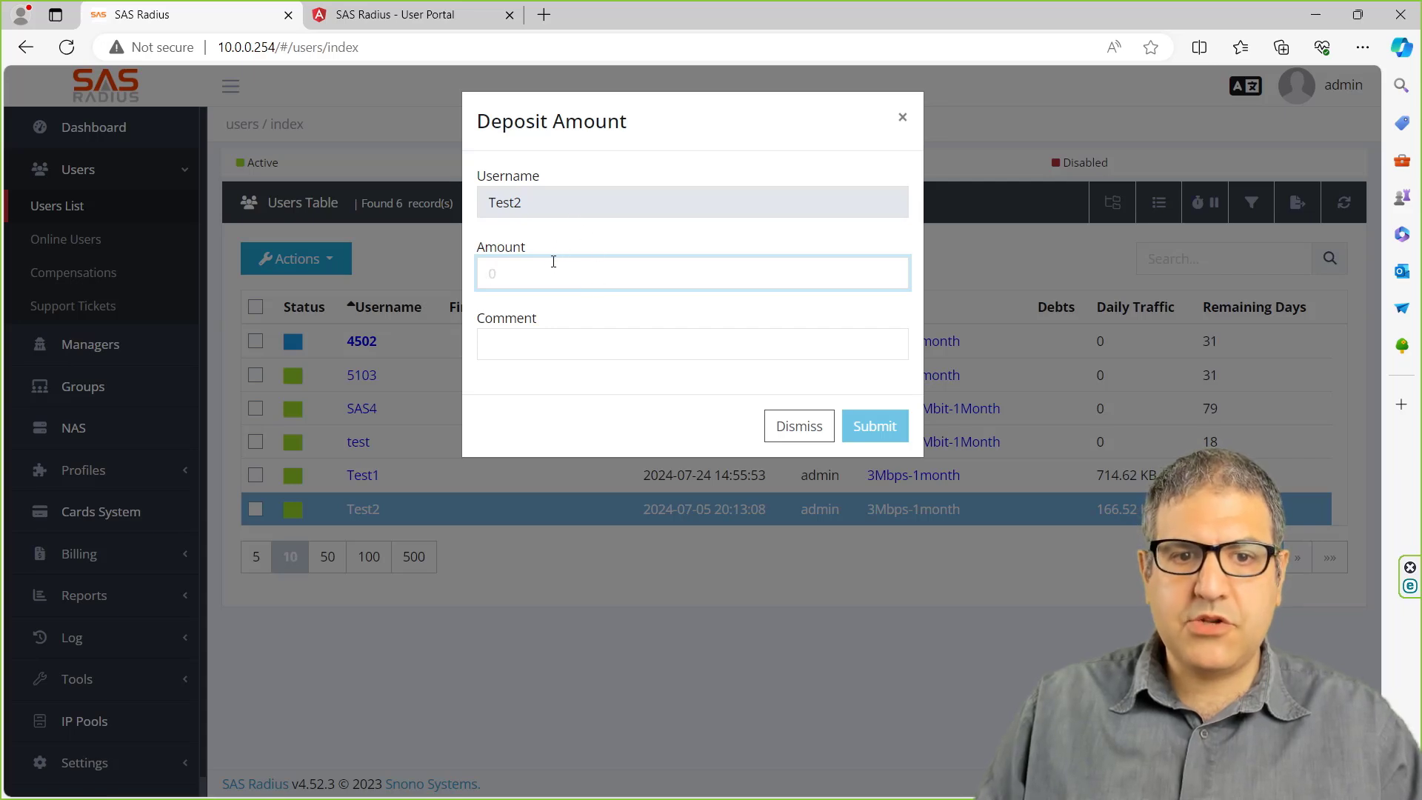
{"action": "type", "text": "25"}
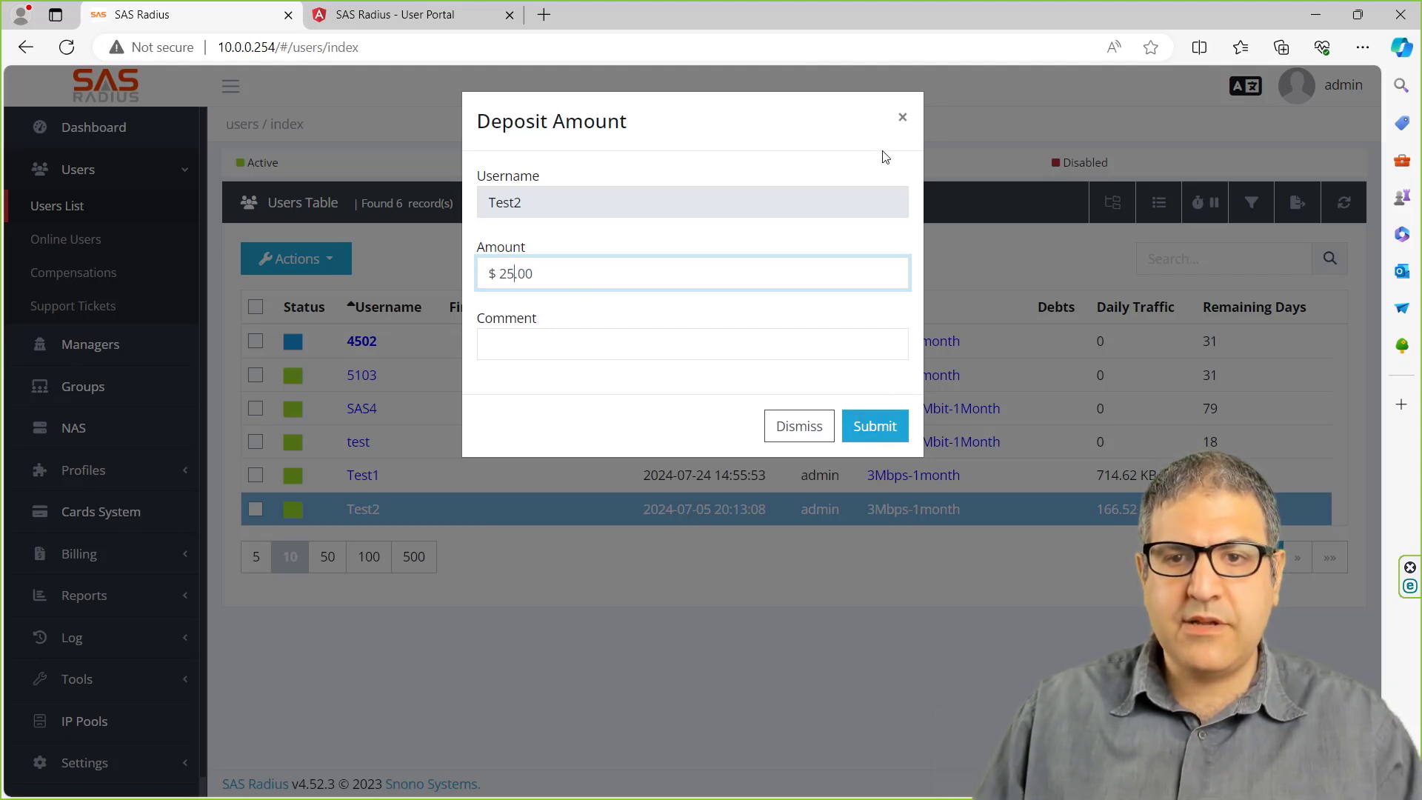
{"action": "left_click", "coordinate": [901, 120]}
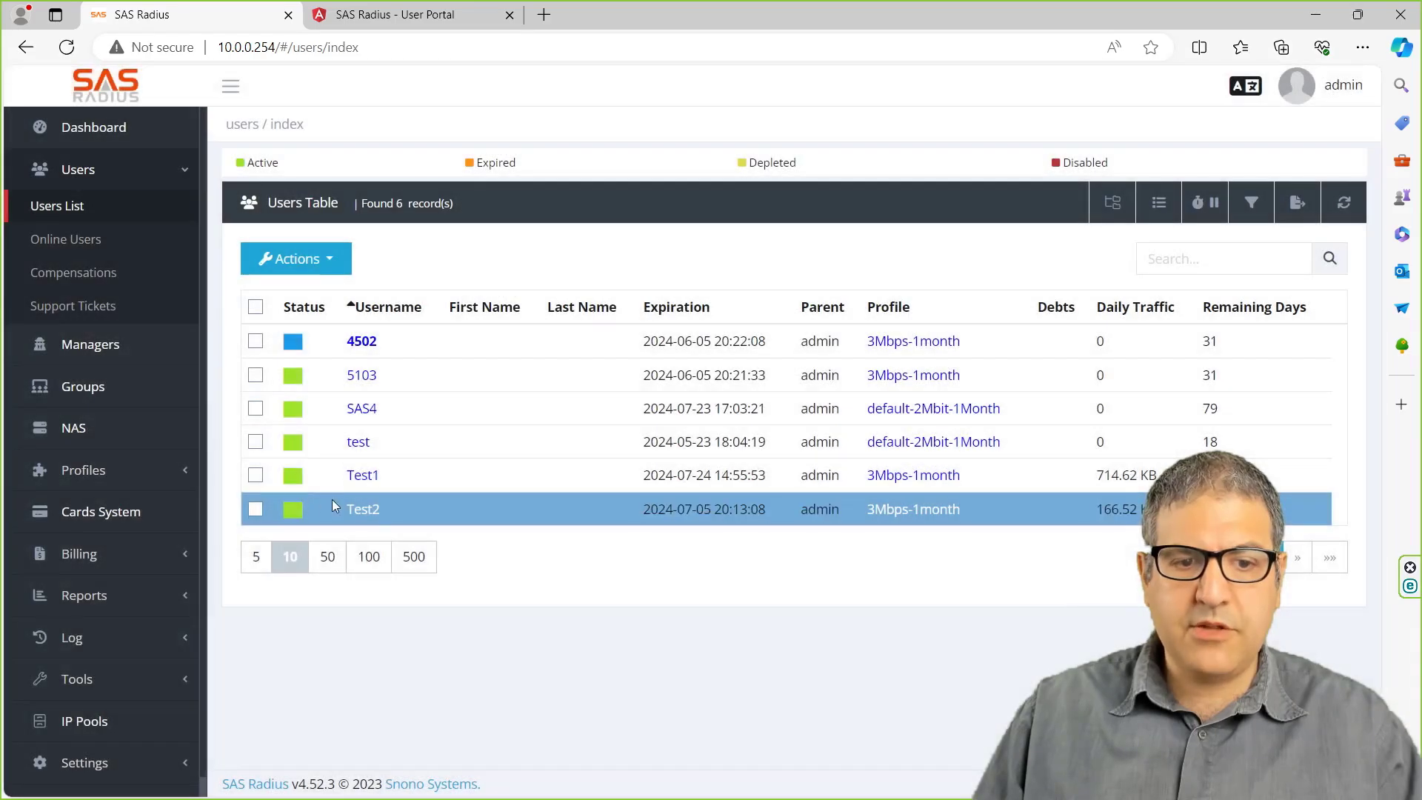
Withdraw $25 from Test2's balance, checking the User Portal before submitting
{"action": "right_click", "coordinate": [370, 516]}
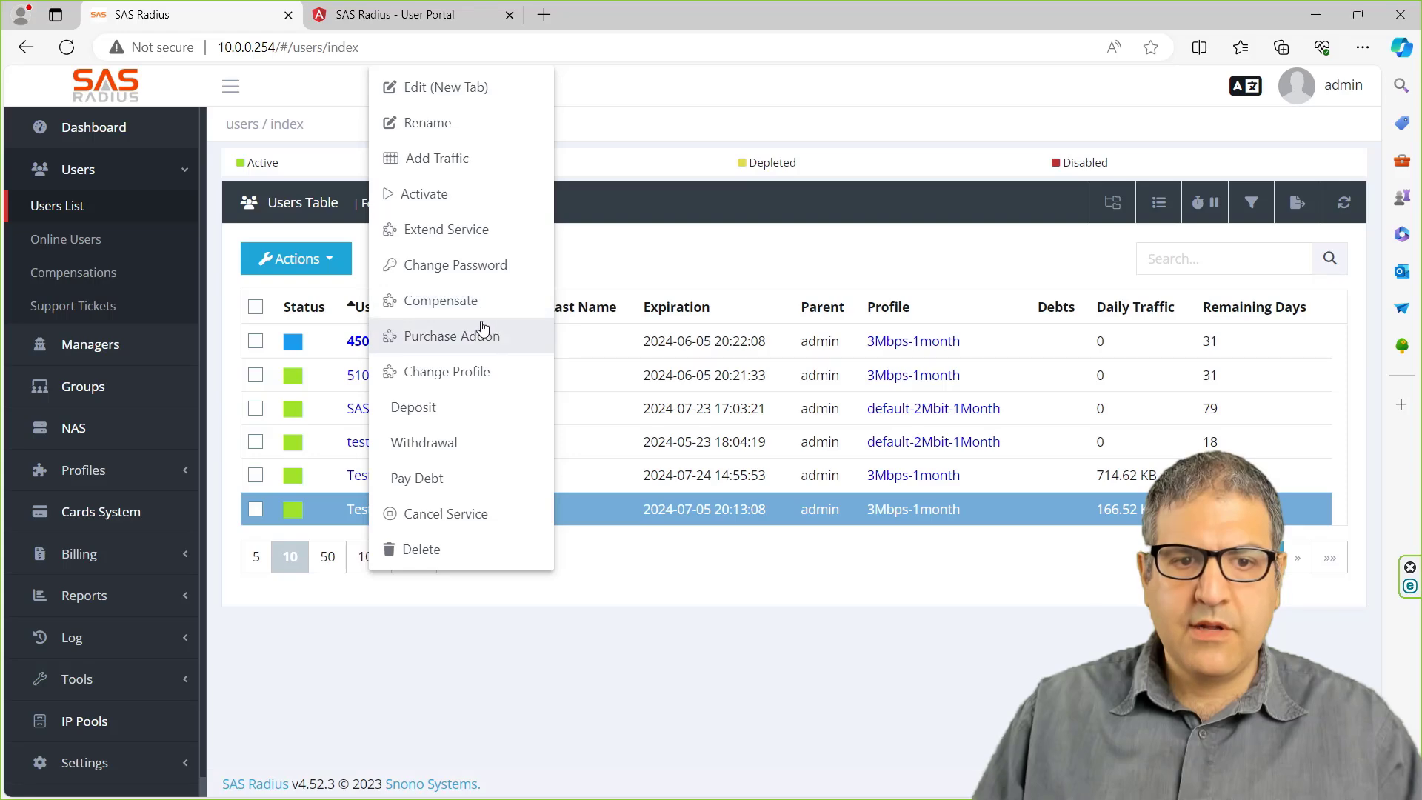
{"action": "left_click", "coordinate": [448, 443]}
{"action": "left_click", "coordinate": [427, 25]}
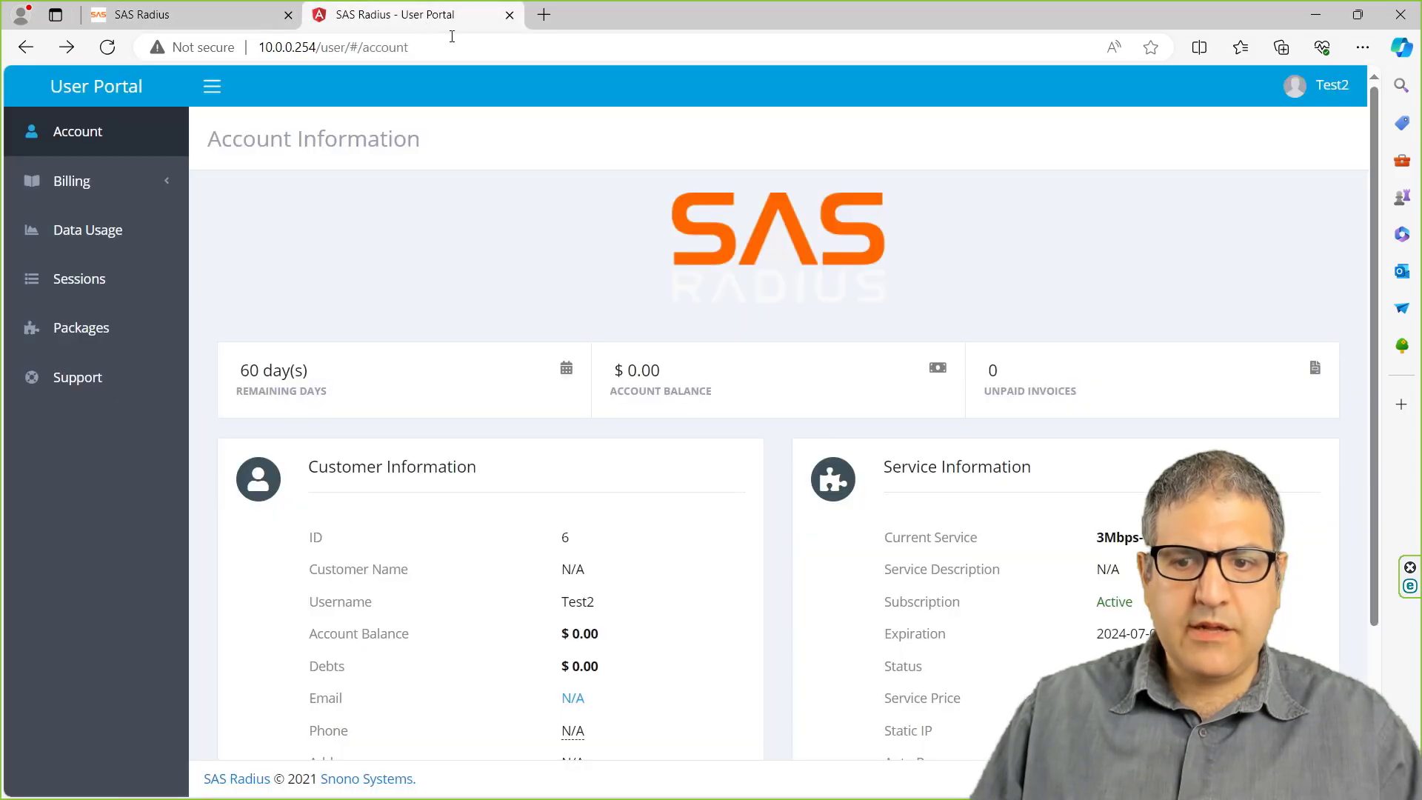
{"action": "left_click", "coordinate": [107, 47]}
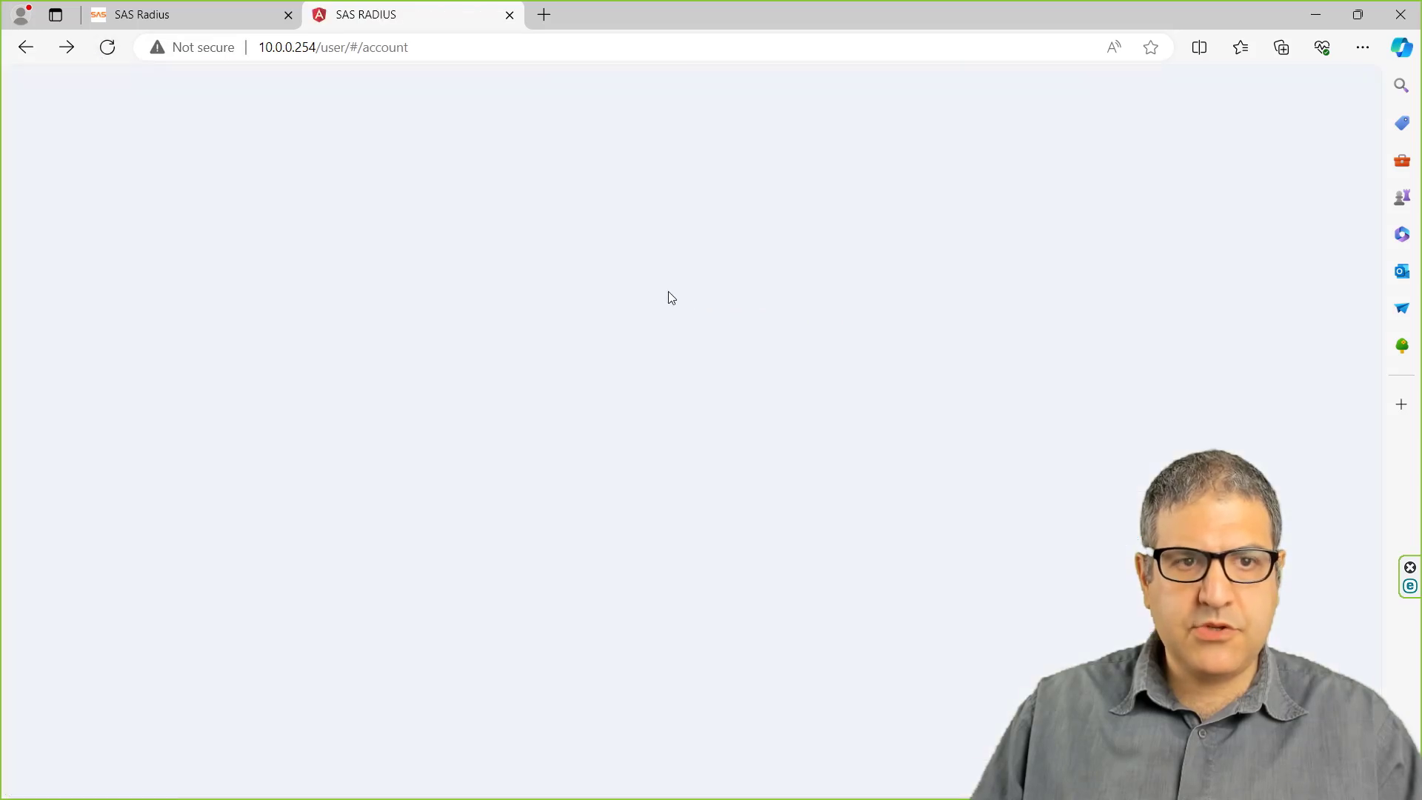
{"action": "scroll", "coordinate": [644, 374], "scroll_direction": "down", "scroll_amount": 2}
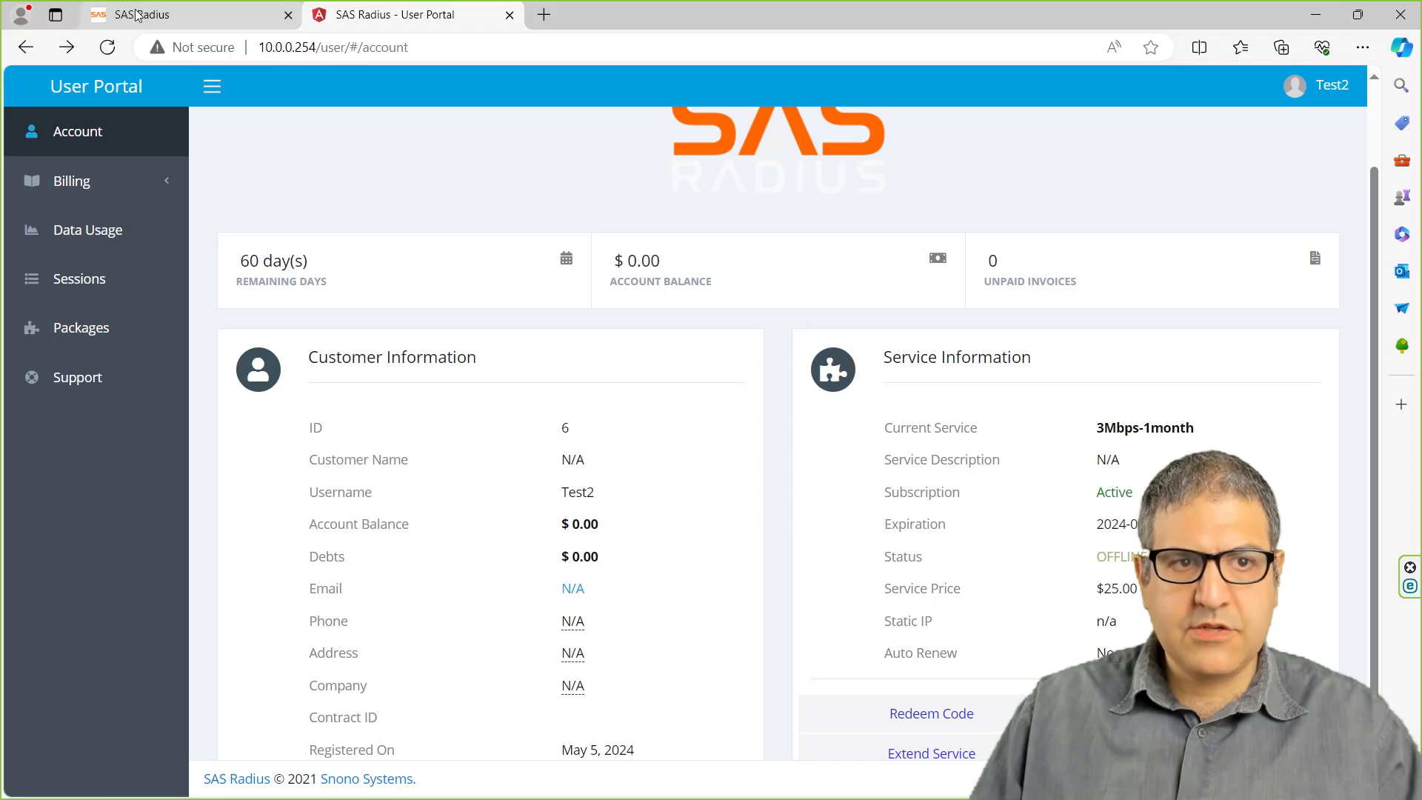
{"action": "left_click", "coordinate": [189, 14]}
{"action": "left_click", "coordinate": [558, 275]}
{"action": "type", "text": "25"}
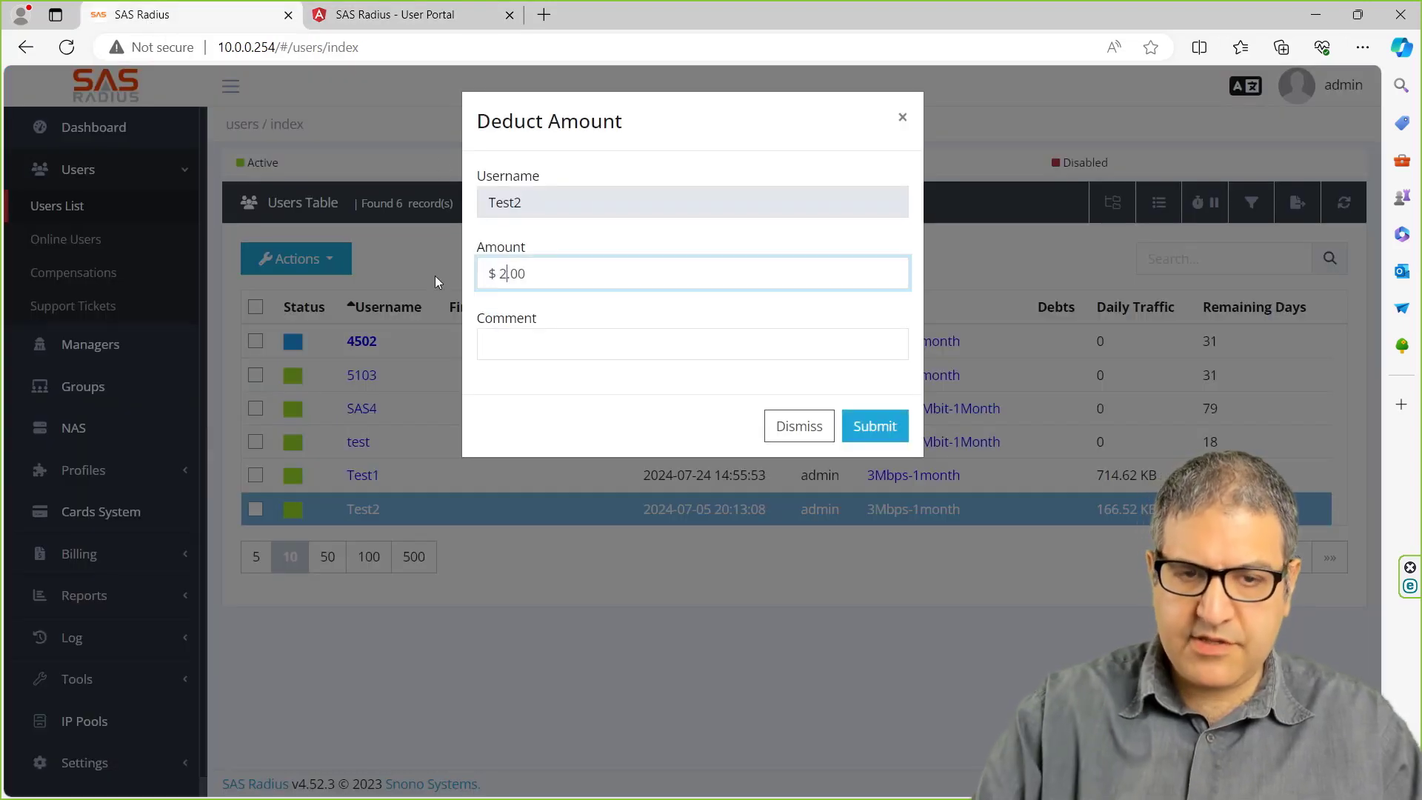
{"action": "left_click", "coordinate": [871, 425]}
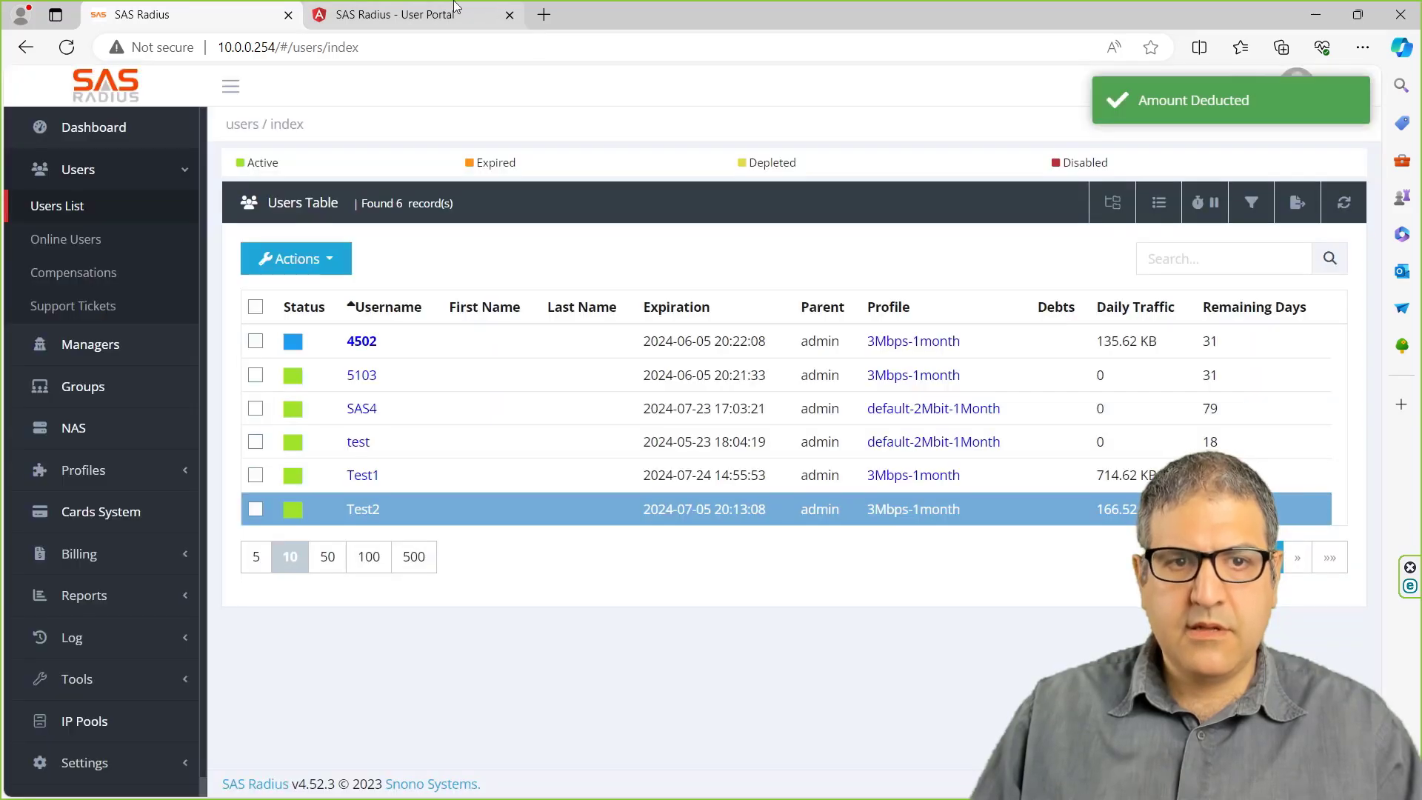
Reload Test2's User Portal to confirm the account balance reads -$ 25.00
{"action": "left_click", "coordinate": [415, 14]}
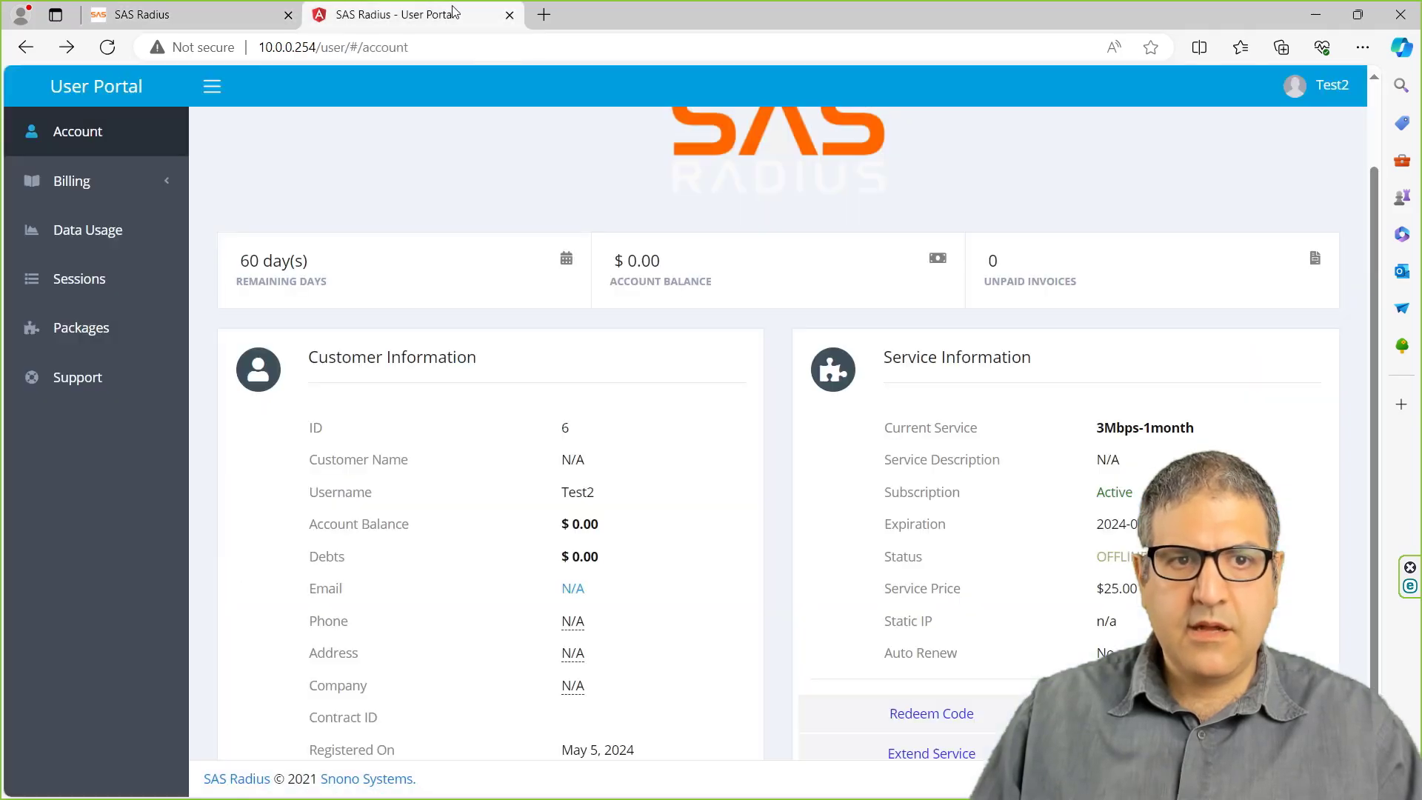
{"action": "left_click", "coordinate": [108, 48]}
{"action": "scroll", "coordinate": [543, 542], "scroll_direction": "down", "scroll_amount": 1}
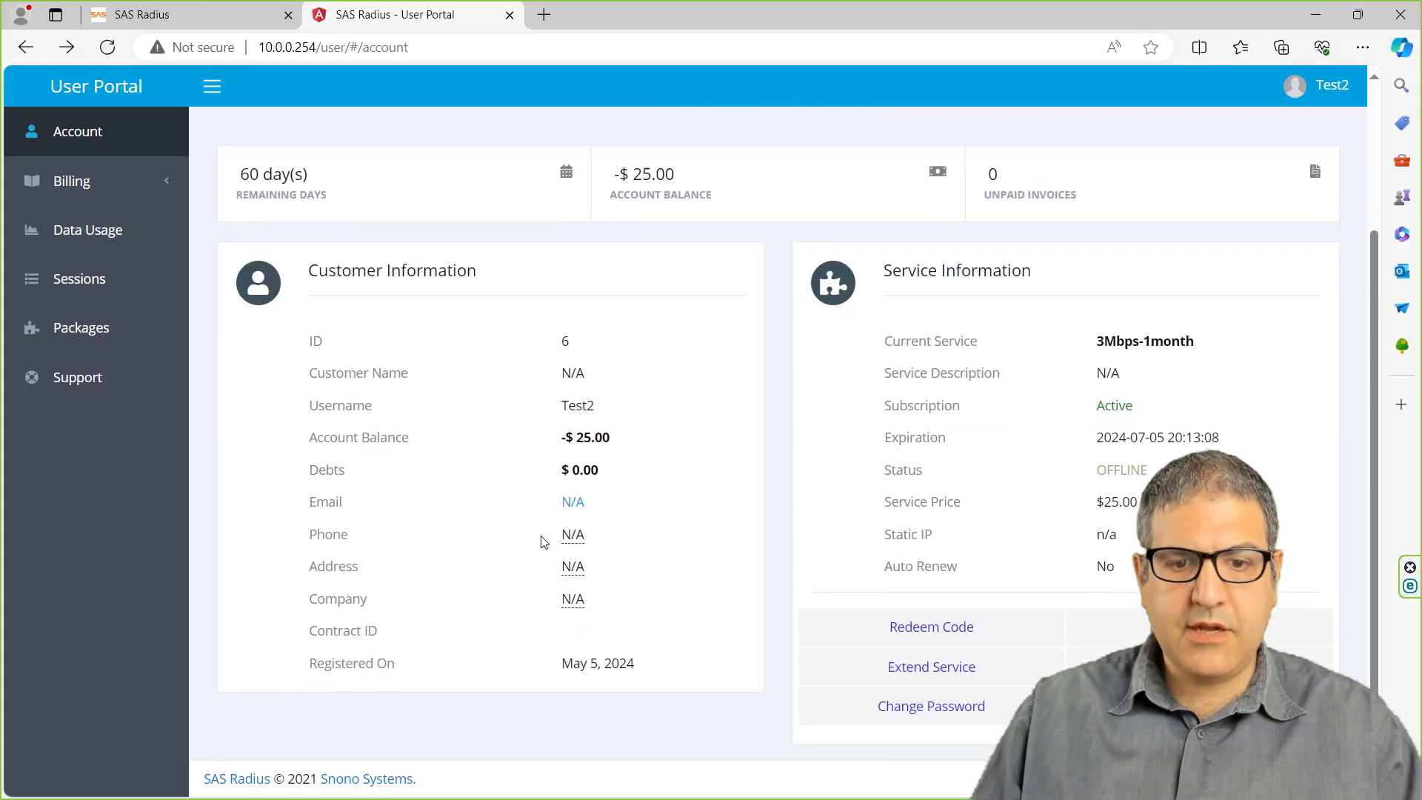
{"action": "left_click_drag", "start_coordinate": [377, 436], "coordinate": [609, 428]}
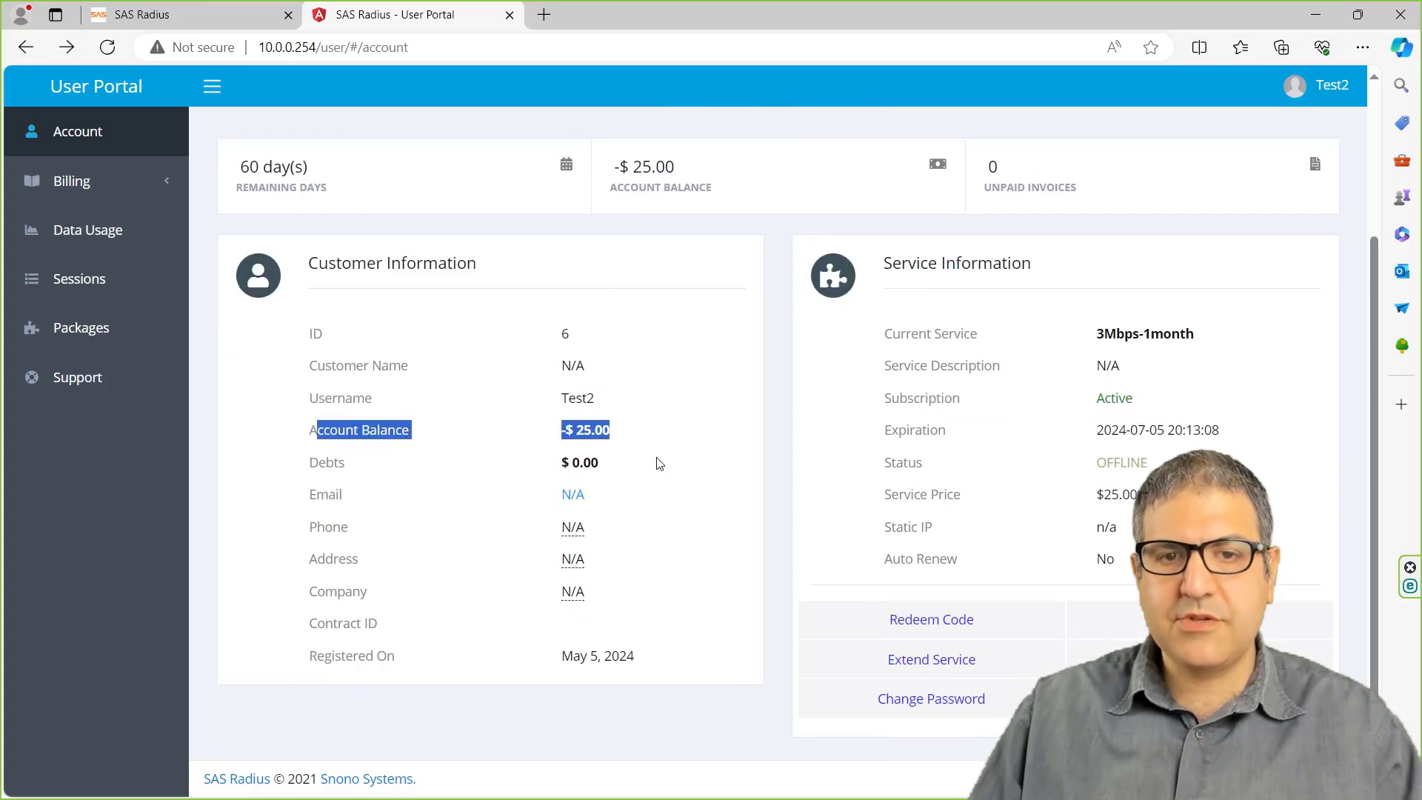
{"action": "left_click", "coordinate": [189, 14]}
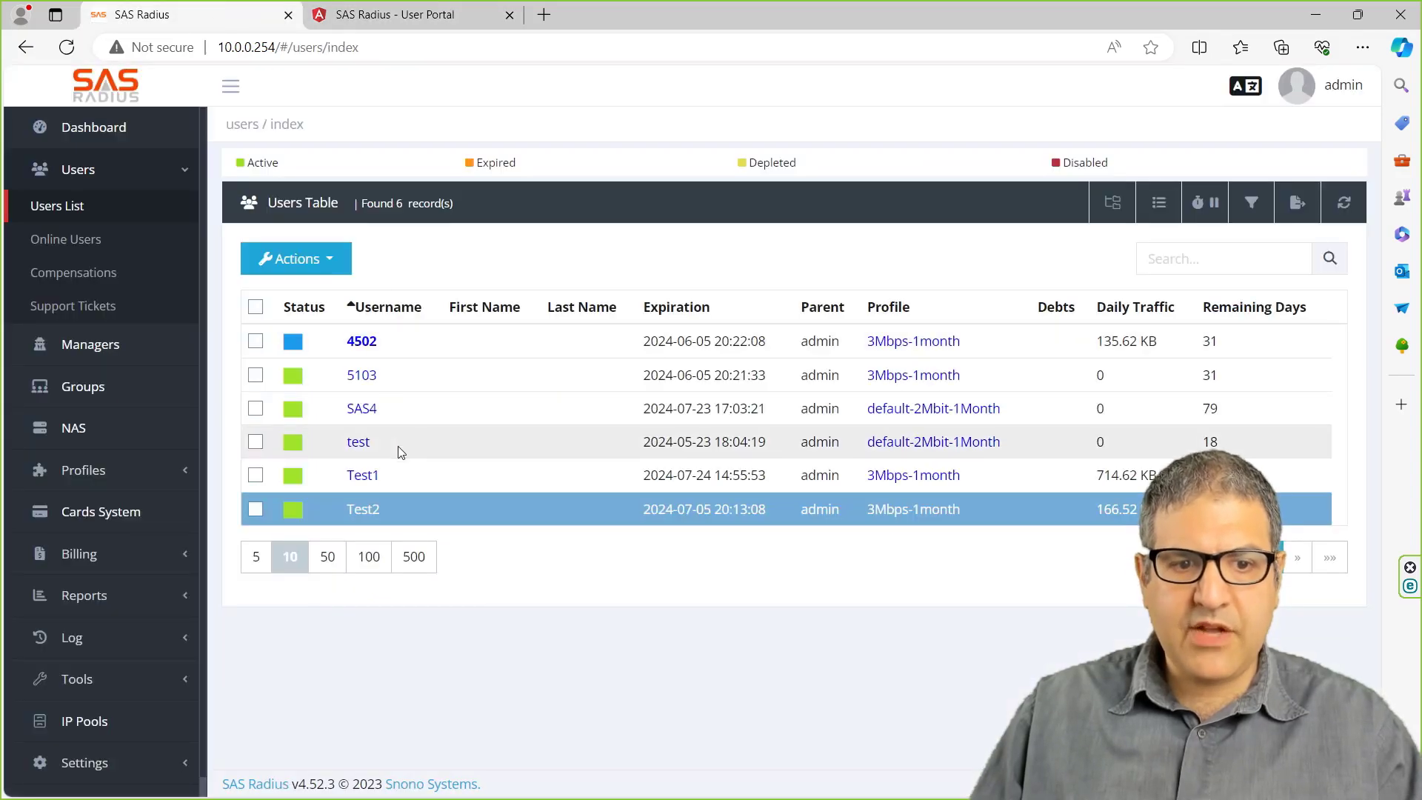
Deposit $25 back to Test2 and reload the User Portal to confirm $0.00
{"action": "right_click", "coordinate": [371, 520]}
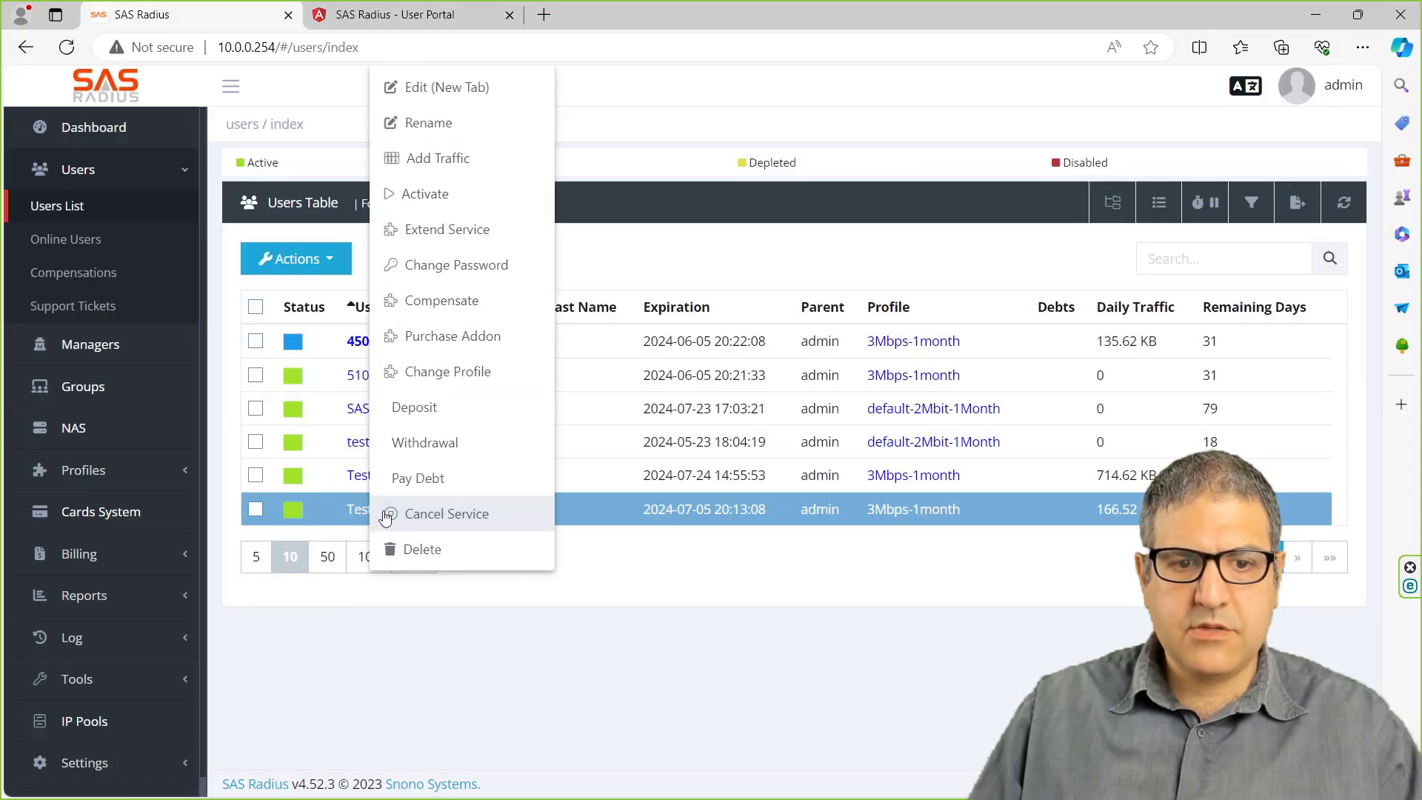
{"action": "left_click", "coordinate": [450, 417]}
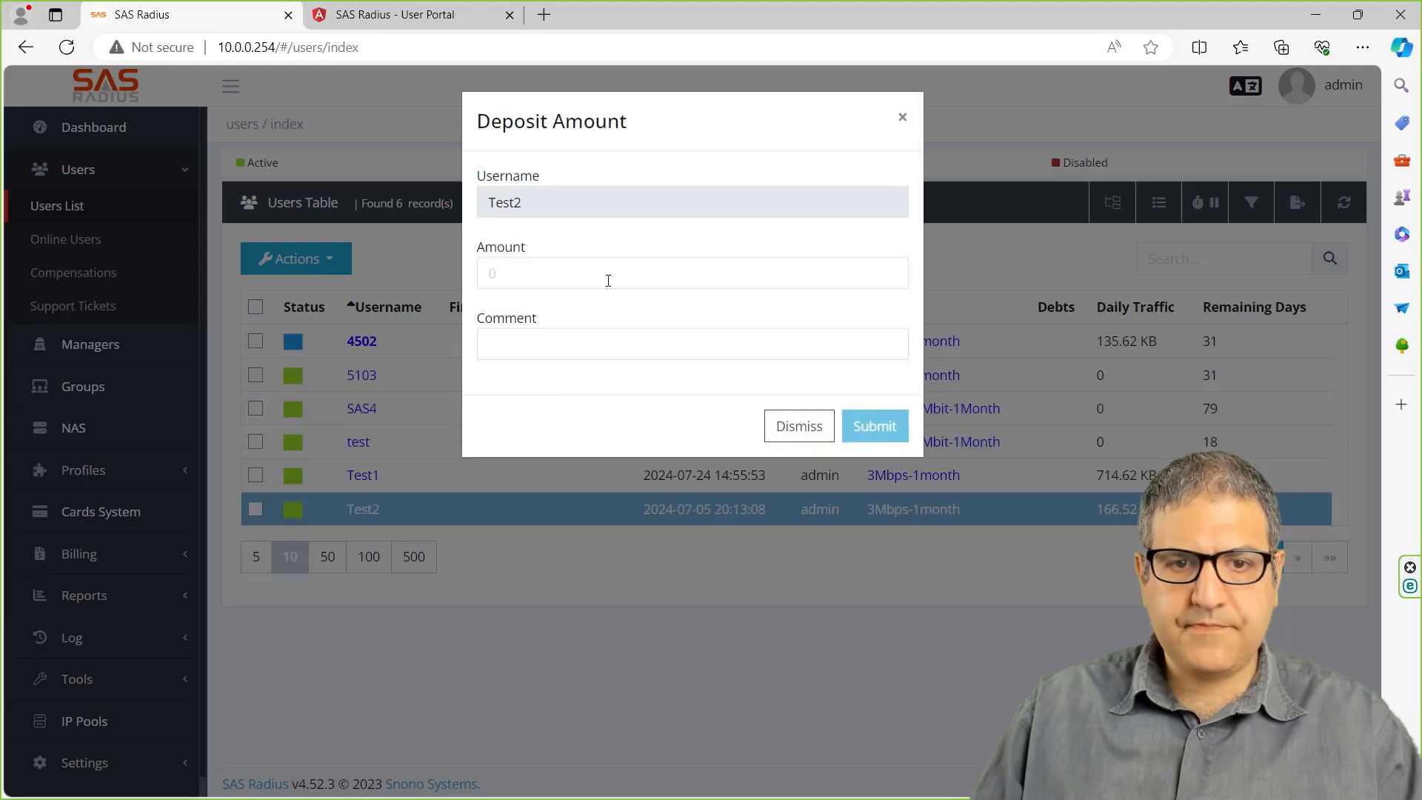
{"action": "left_click", "coordinate": [565, 271]}
{"action": "type", "text": "25"}
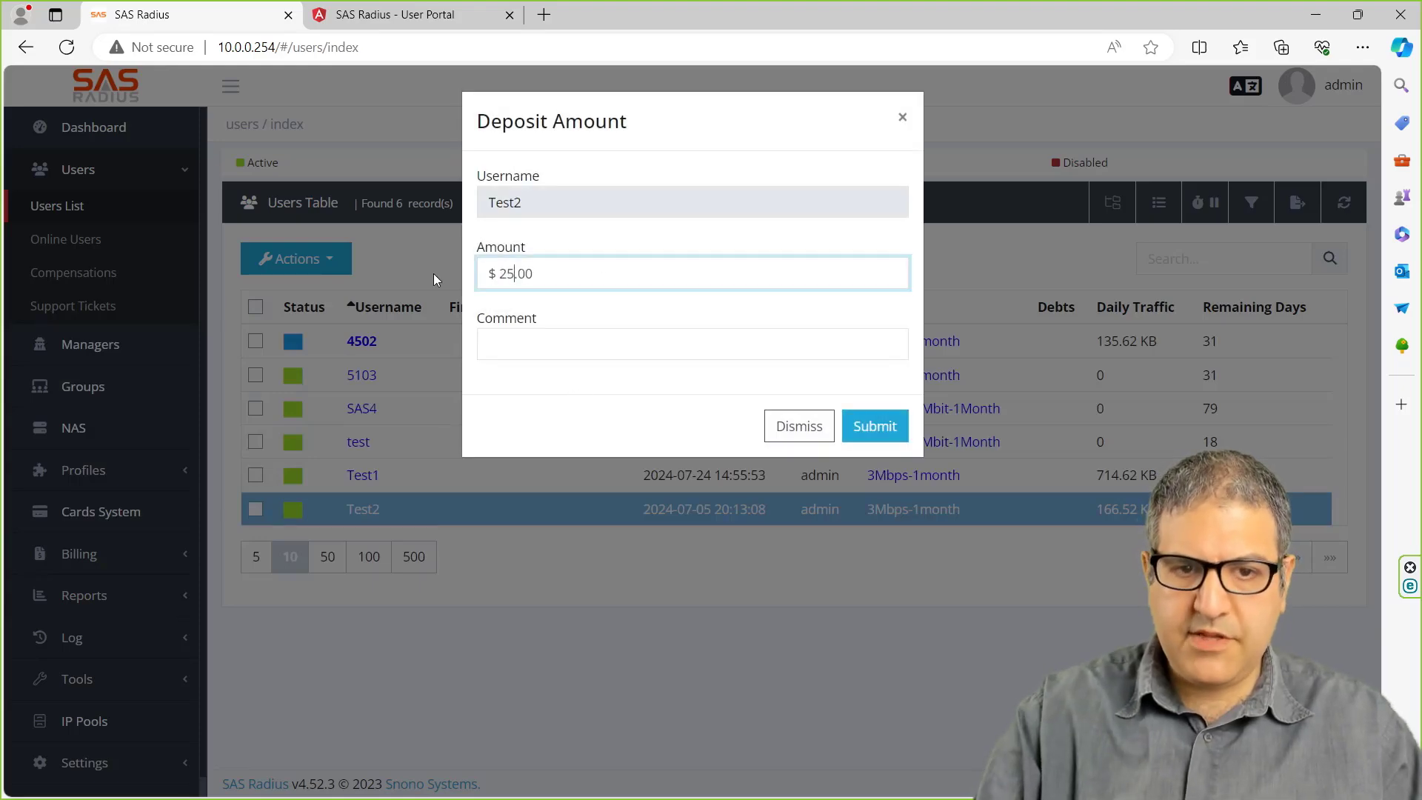
{"action": "left_click", "coordinate": [875, 427]}
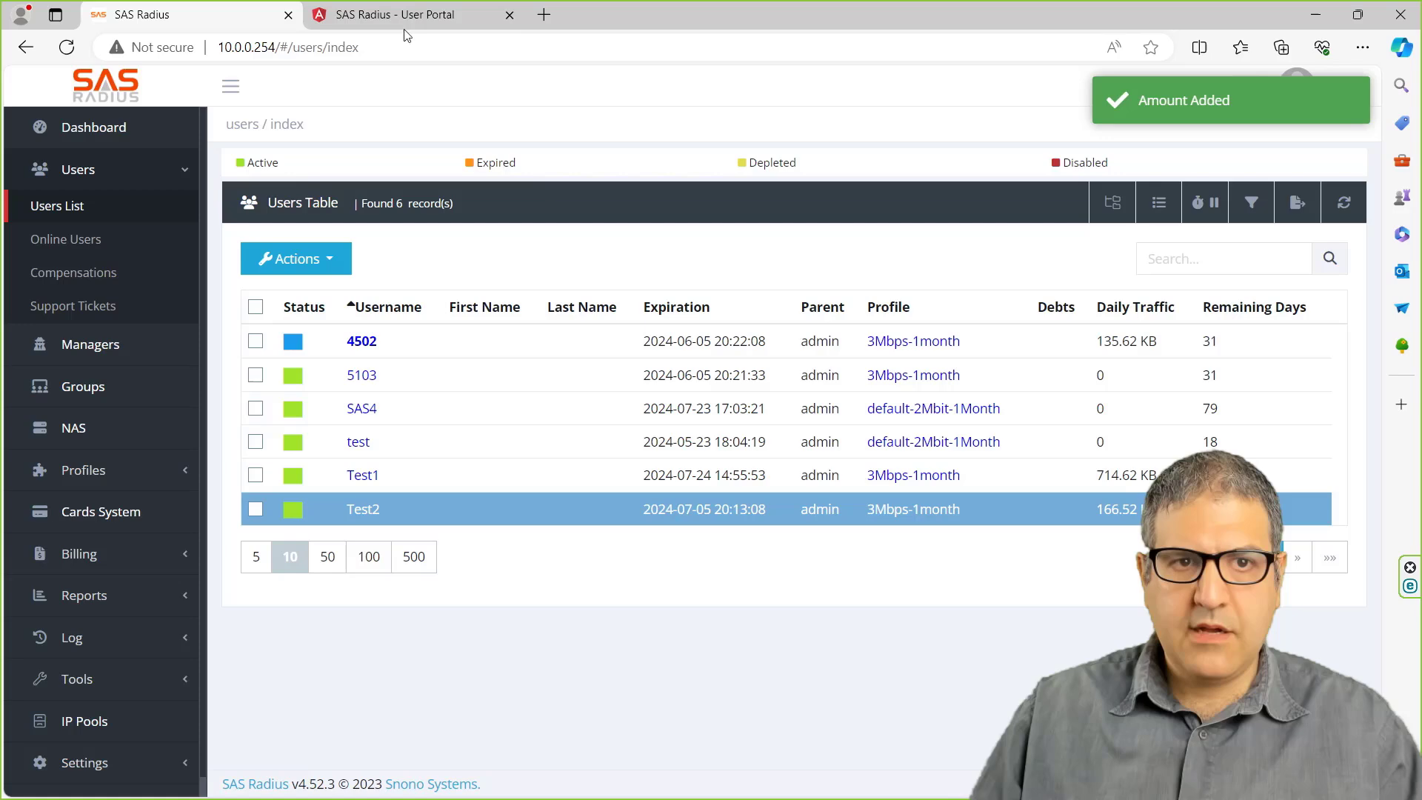
{"action": "left_click", "coordinate": [407, 16]}
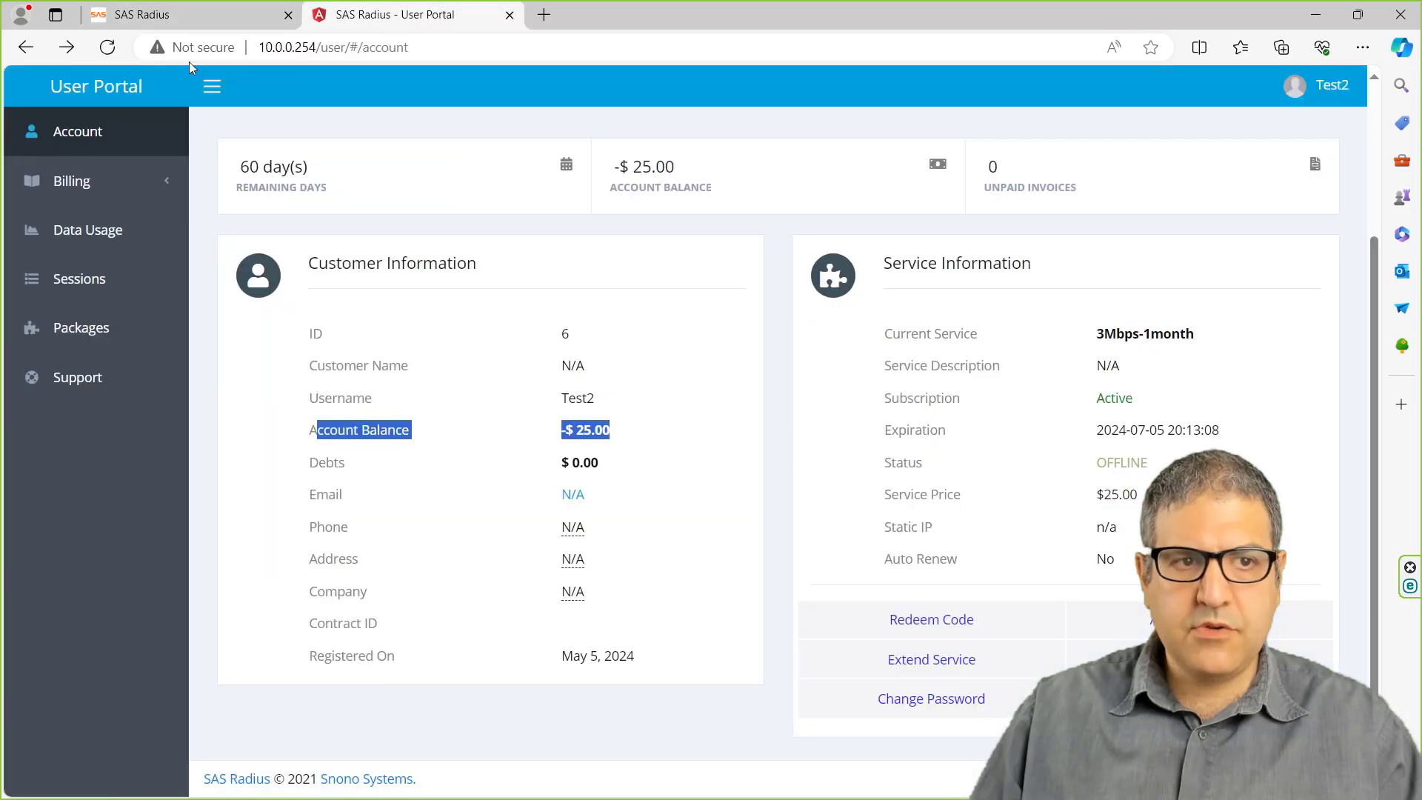
{"action": "left_click", "coordinate": [107, 48]}
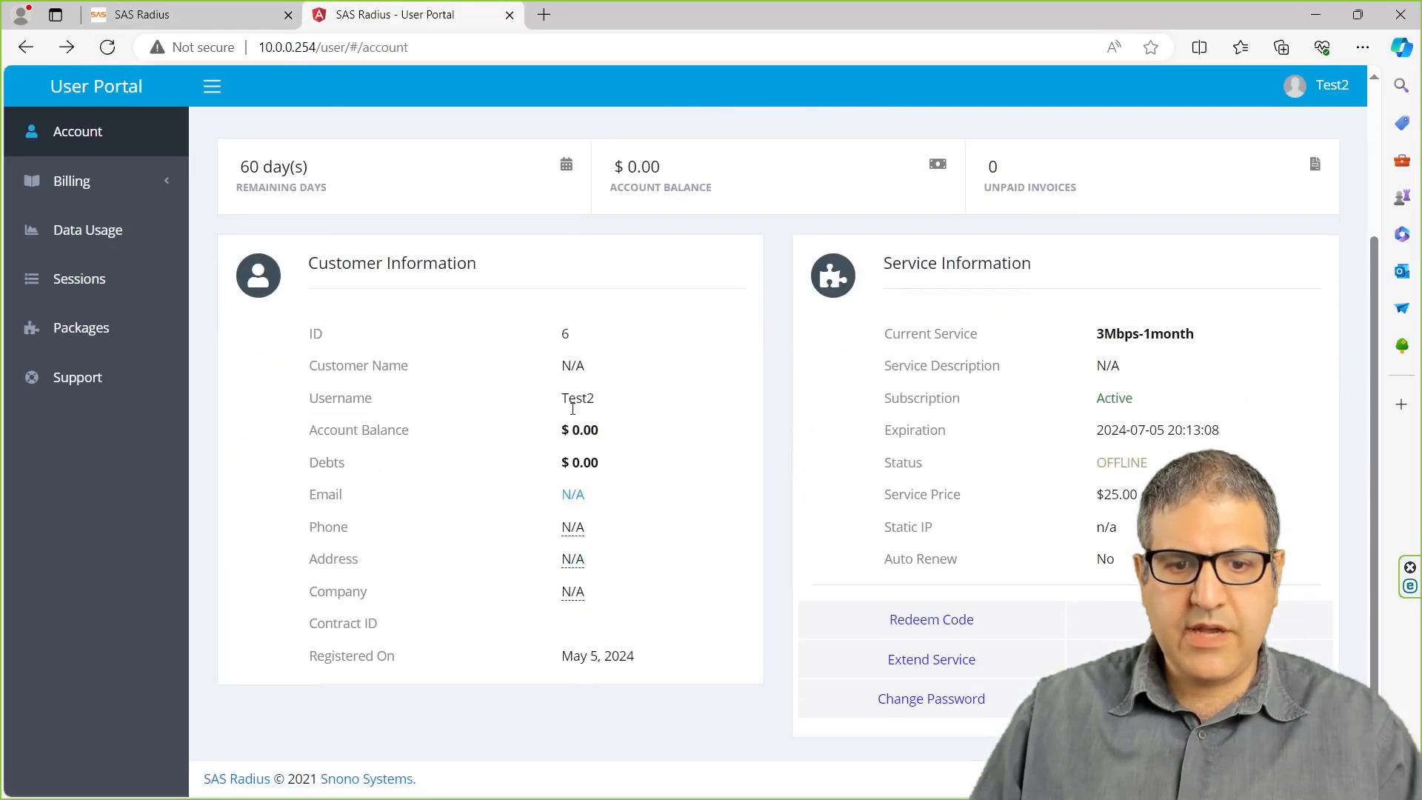